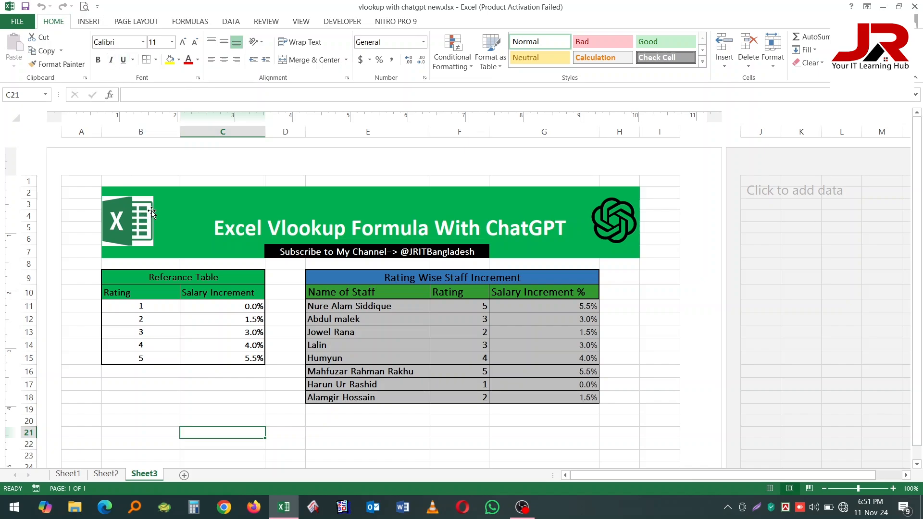
click(88, 182)
drag(90, 184, 657, 416)
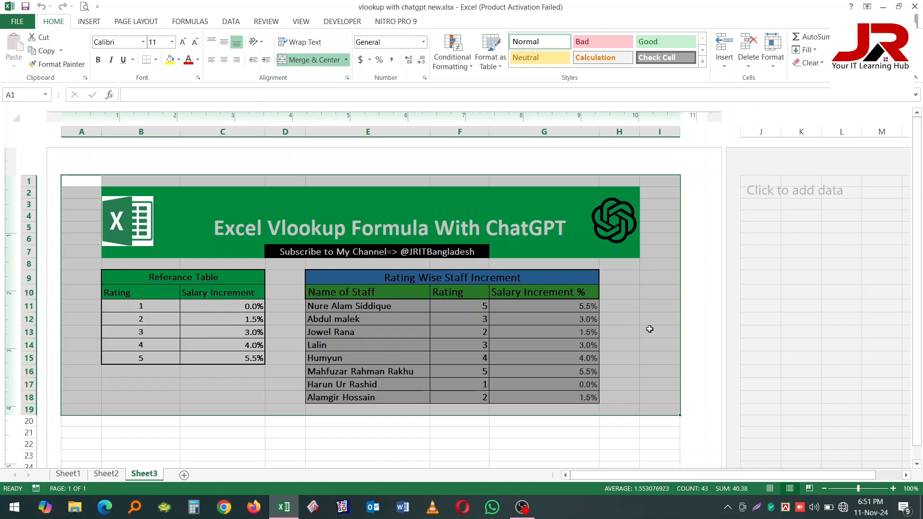
click(292, 362)
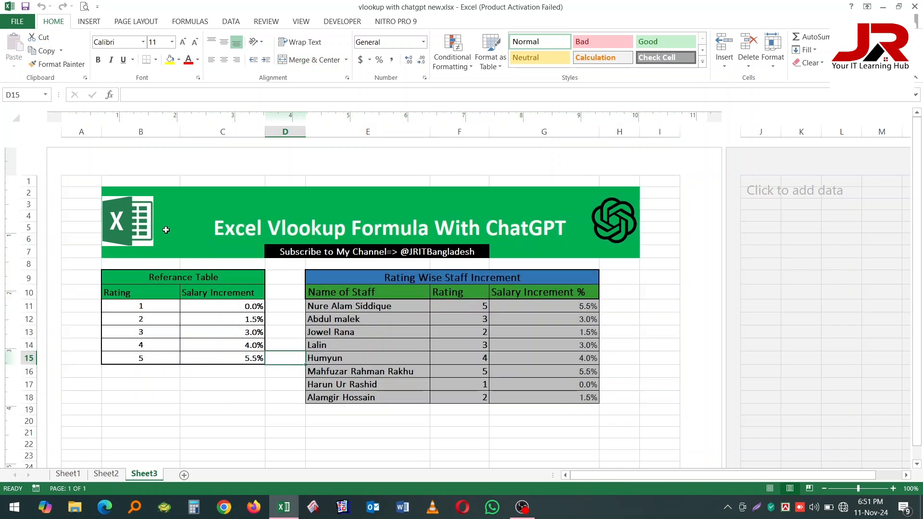
click(77, 183)
drag(76, 183, 656, 437)
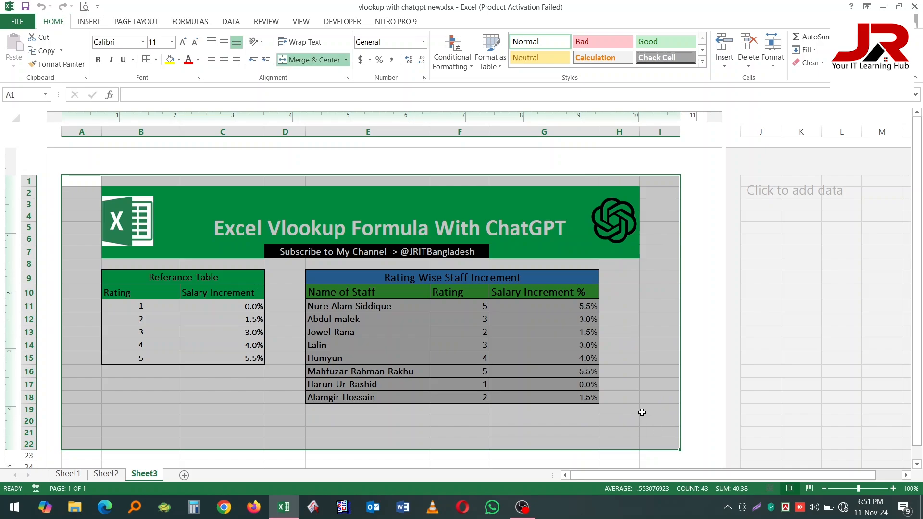
Save the workbook to the Desktop as "vlookup with chatgpt new.xlsx", replacing the existing file
click(19, 23)
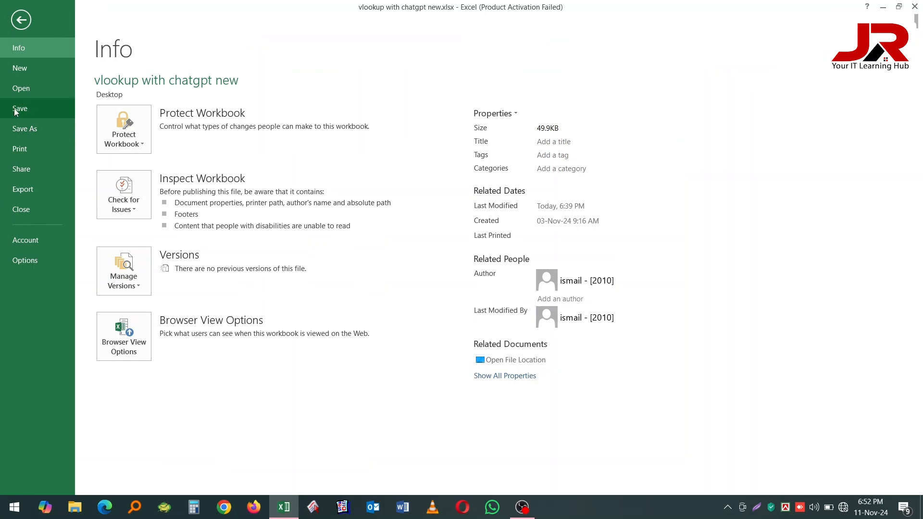
click(31, 129)
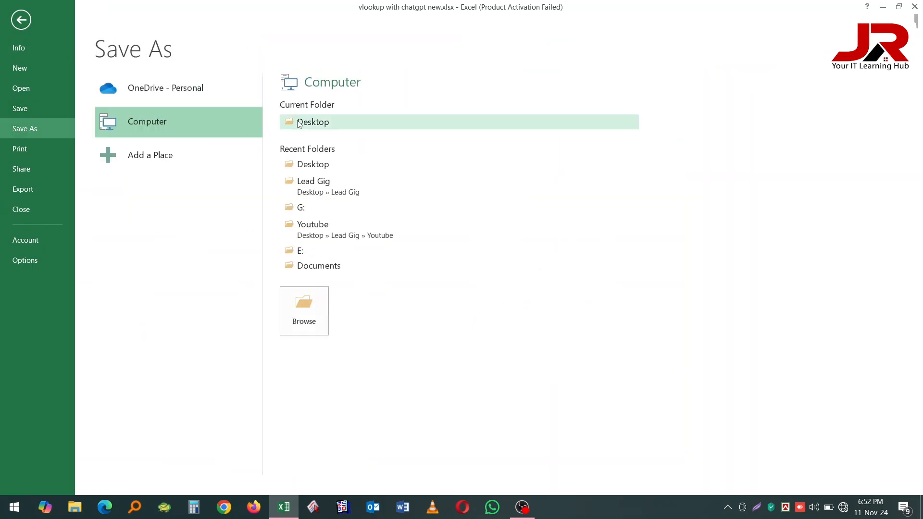
double_click(152, 123)
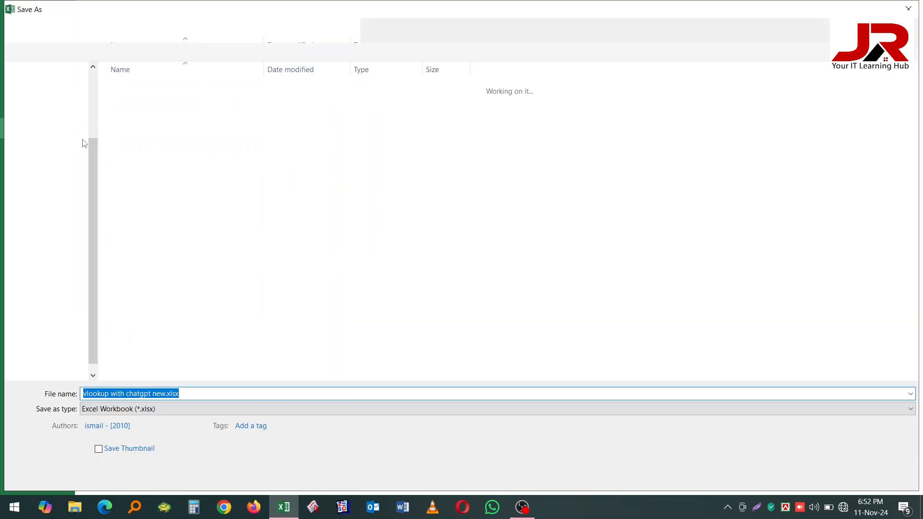
scroll(93, 179, up, 3)
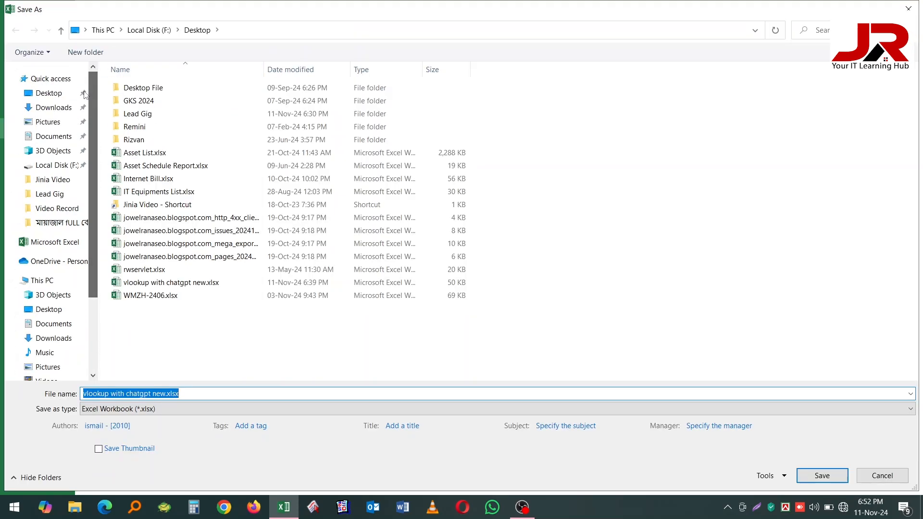
click(54, 95)
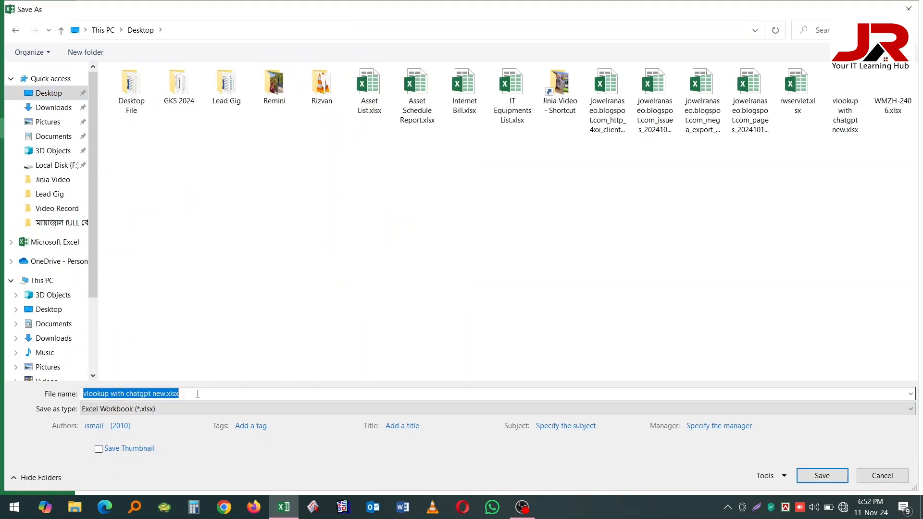
click(812, 477)
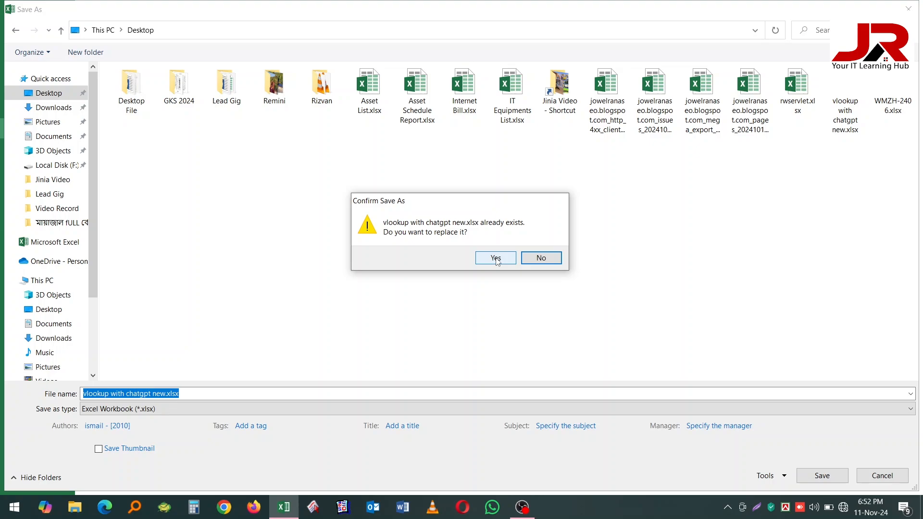
click(497, 259)
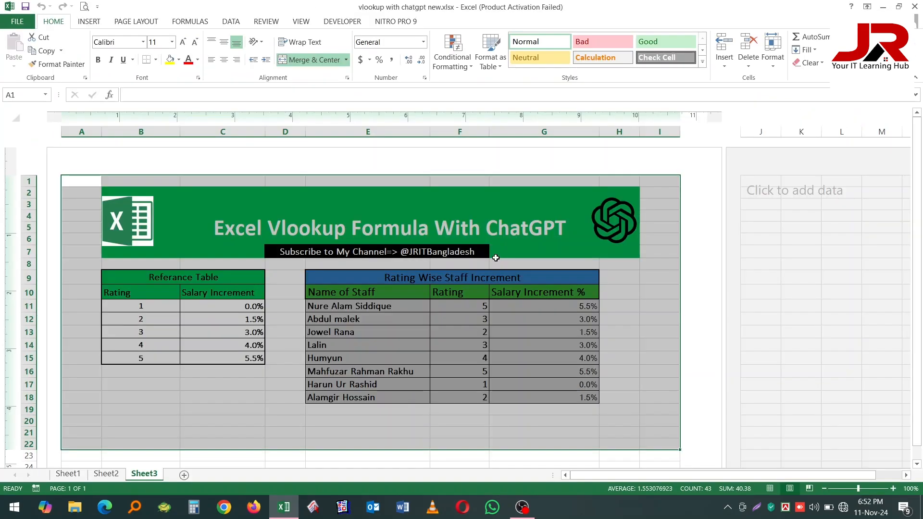
click(236, 383)
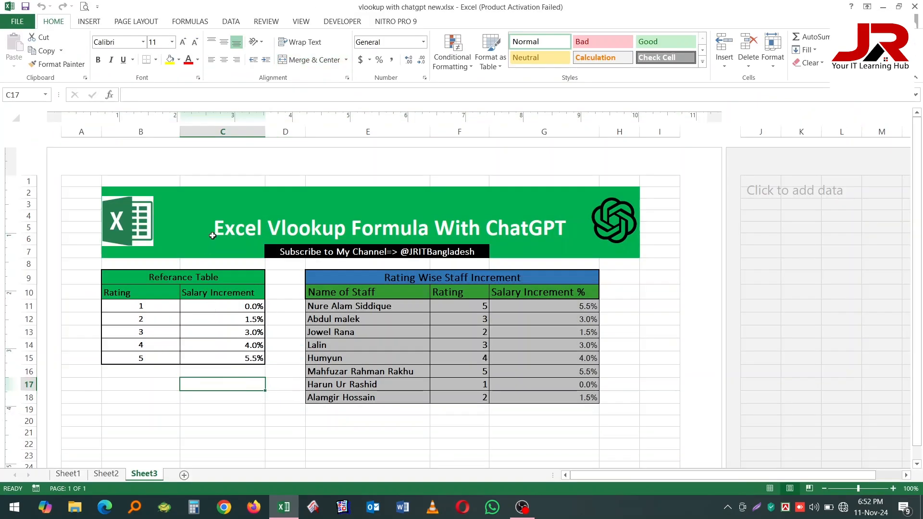
click(212, 236)
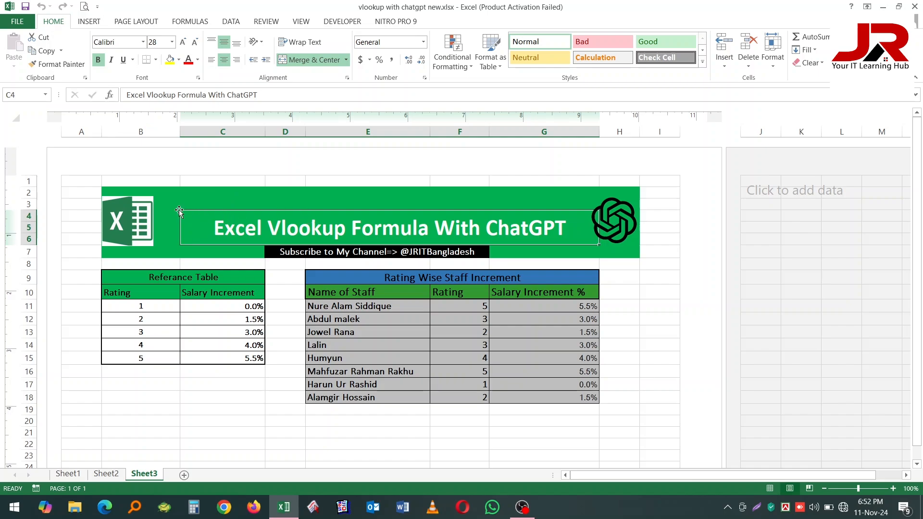
Add a new worksheet after Sheet3 and rename it "Report"
click(183, 475)
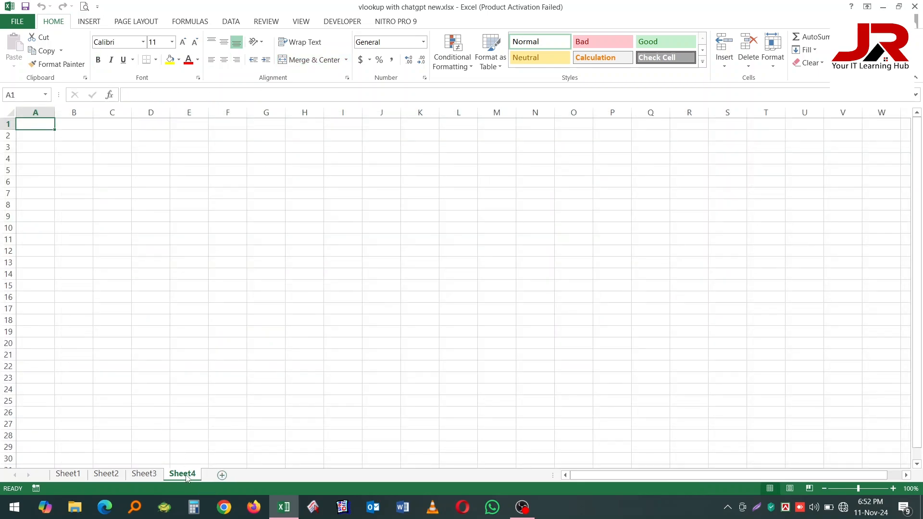
right_click(188, 478)
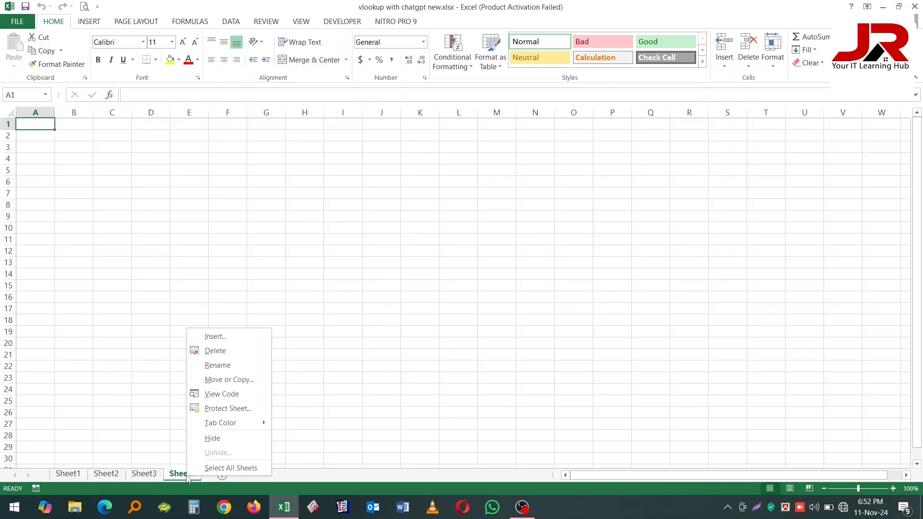
click(218, 365)
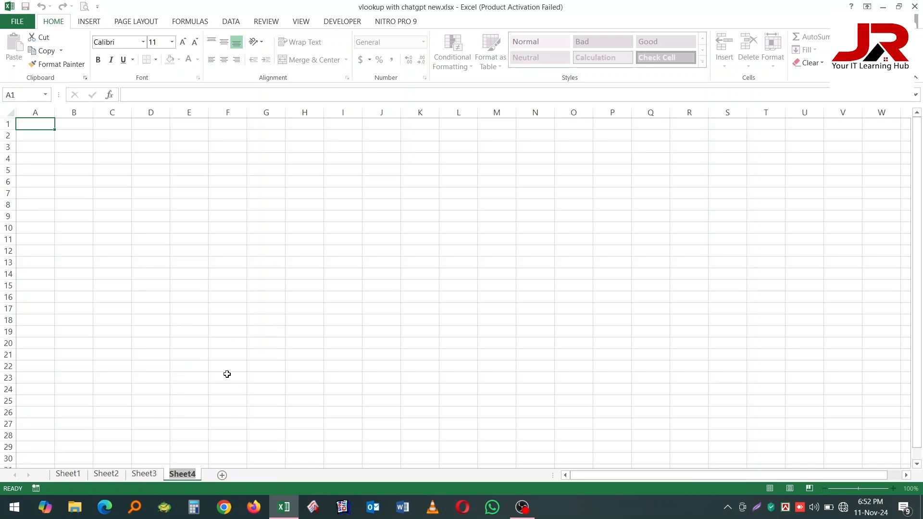
text(Re)
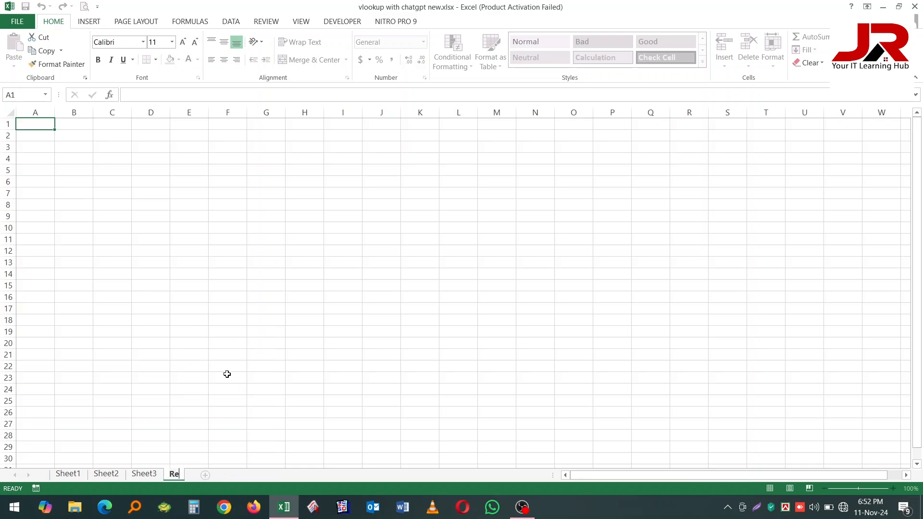
text(port)
click(227, 374)
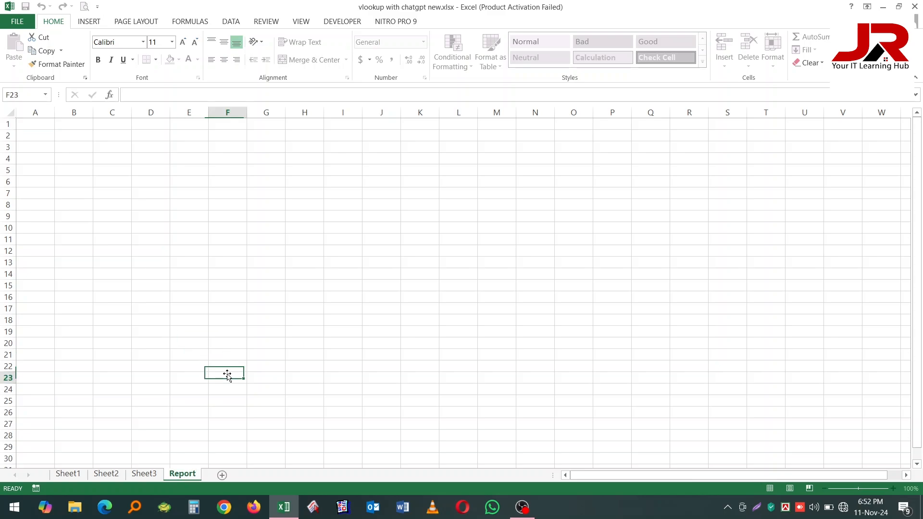
Colour the Report sheet's tab green and check it by switching between Sheet3 and Report
right_click(181, 473)
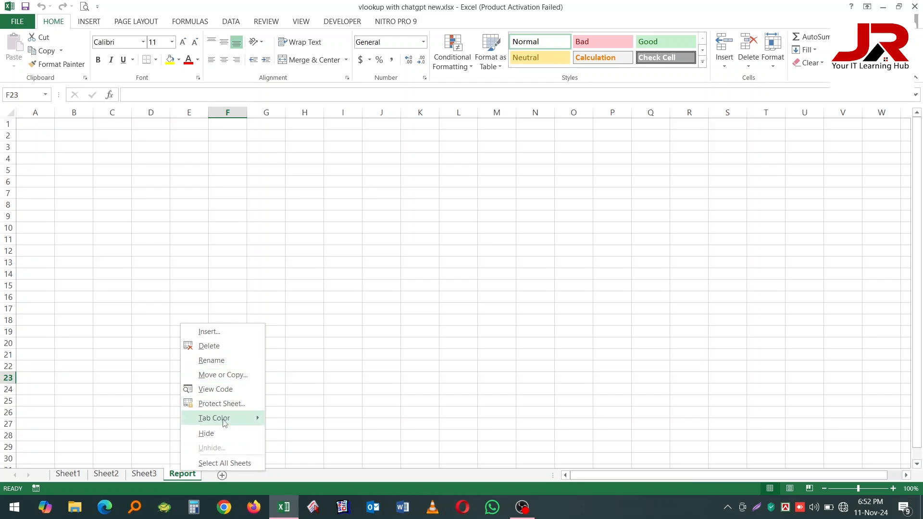
mouse_move(226, 422)
click(318, 435)
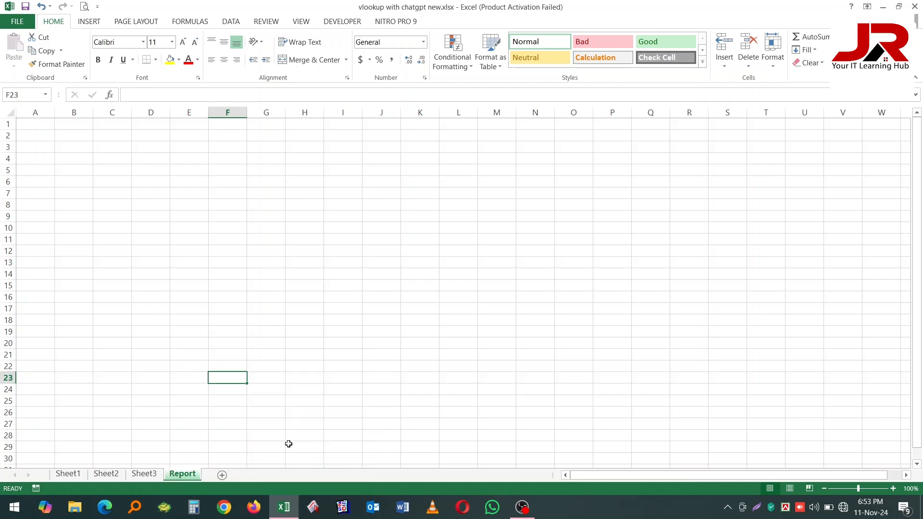
click(163, 400)
click(144, 474)
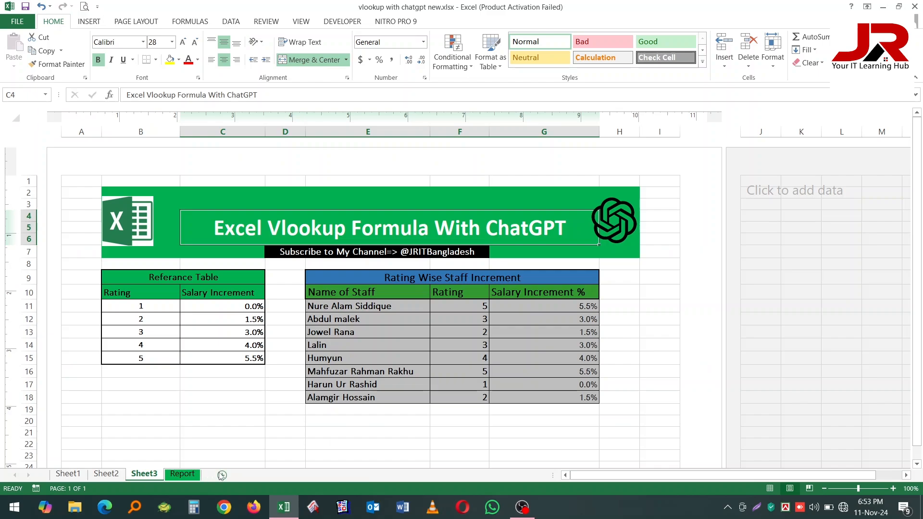
click(181, 475)
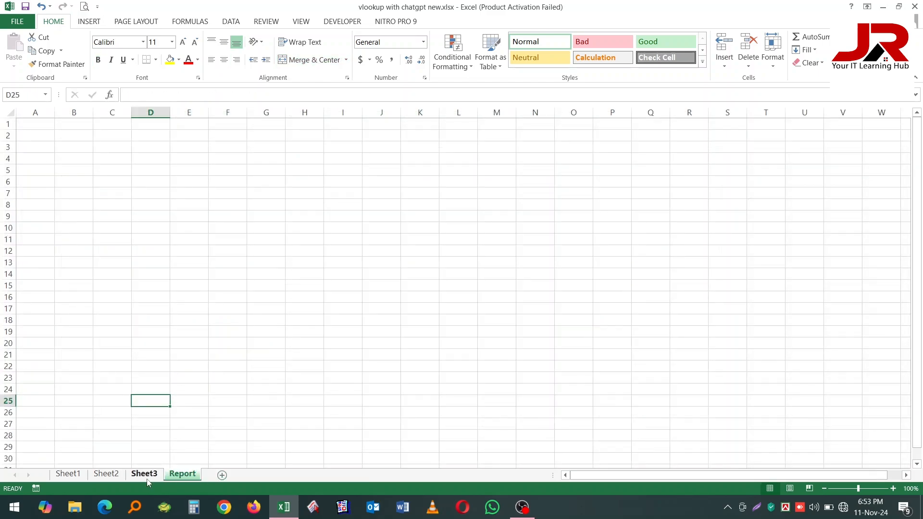
click(146, 478)
click(182, 474)
Create a copy of the Report sheet in the same workbook, placed before Report
right_click(188, 476)
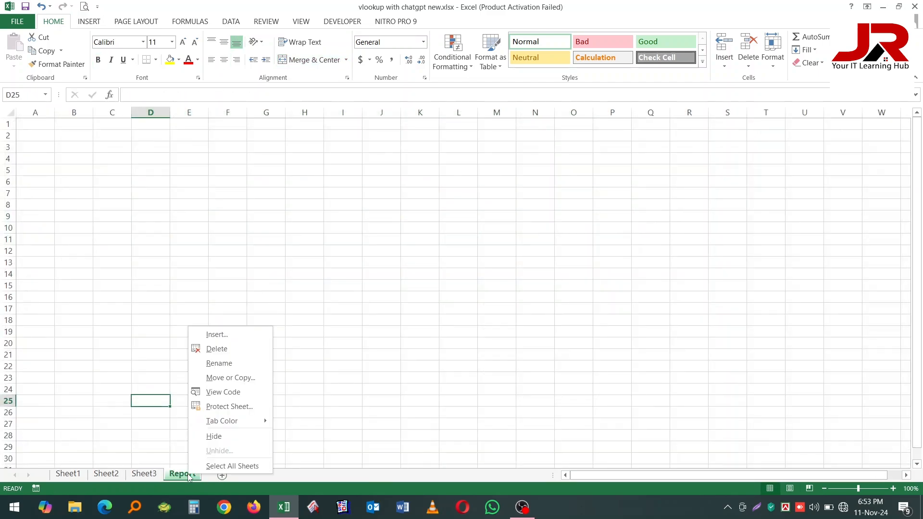
click(253, 378)
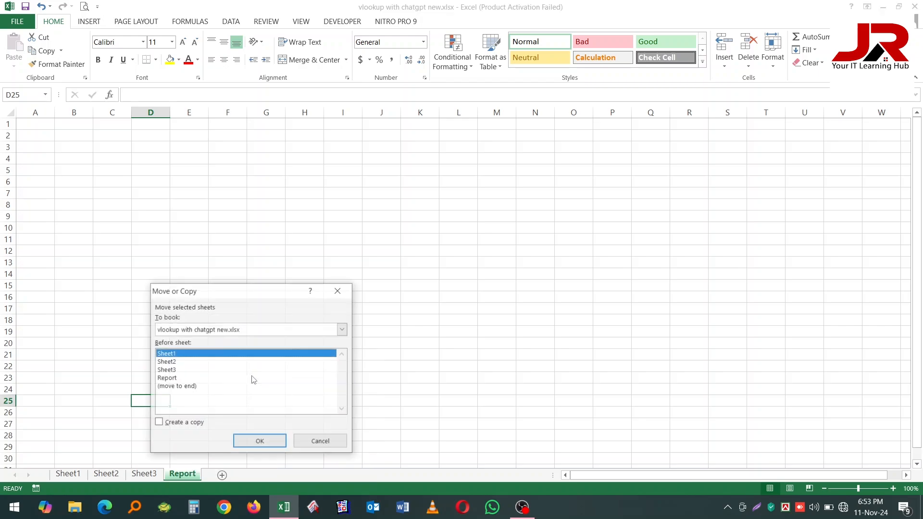
click(172, 378)
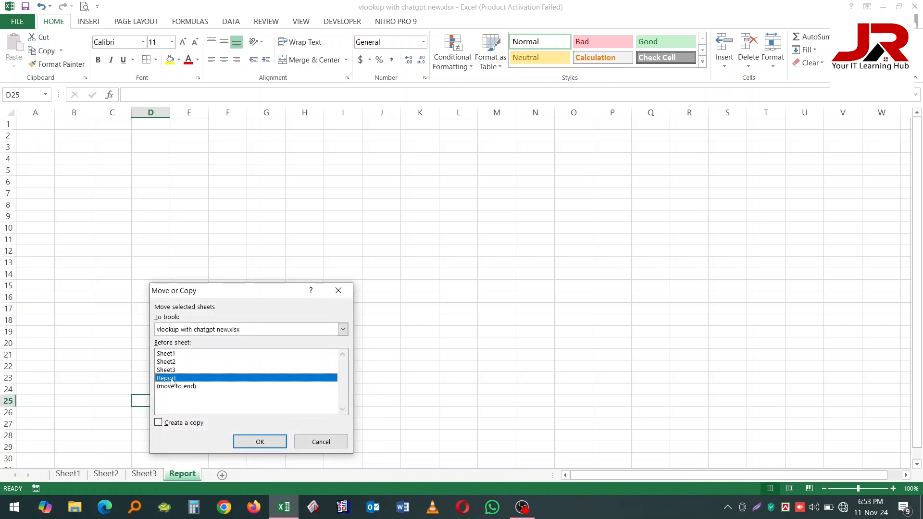
click(176, 422)
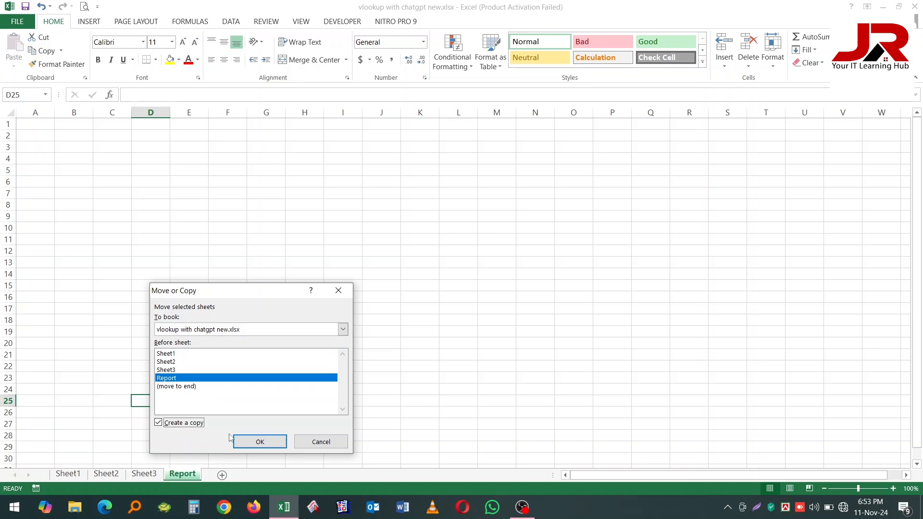
click(268, 443)
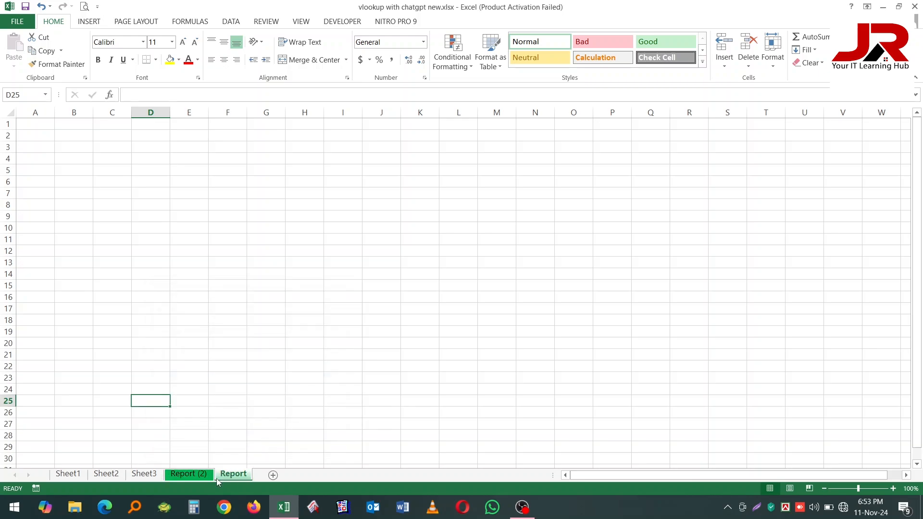
Delete the duplicated "Report (2)" sheet, keeping the original Report sheet
right_click(188, 475)
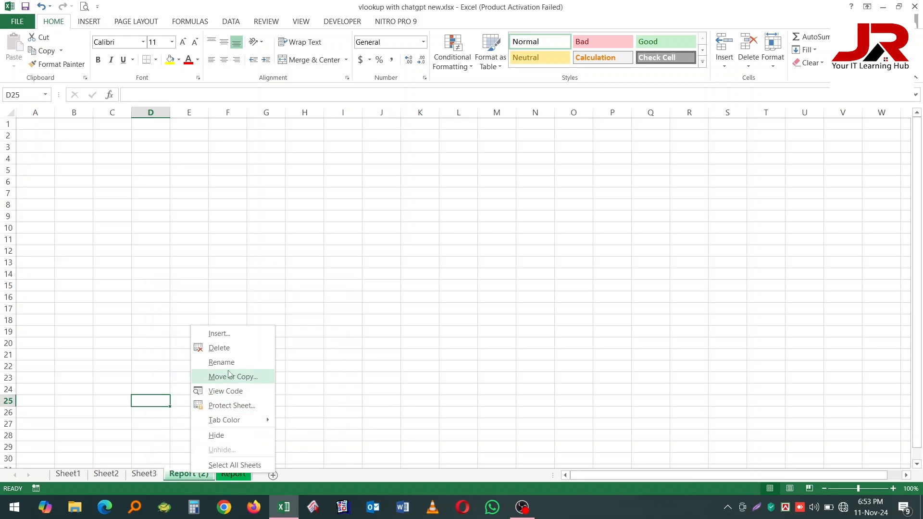
click(220, 347)
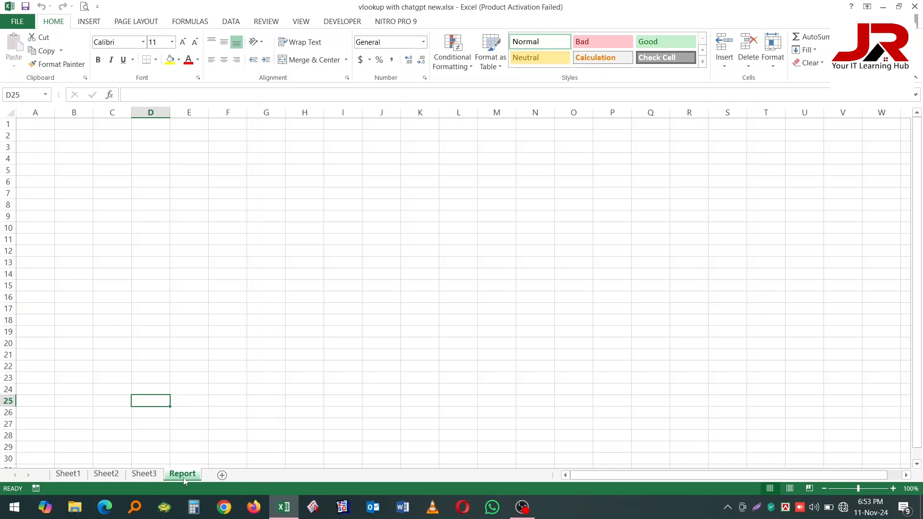
click(200, 239)
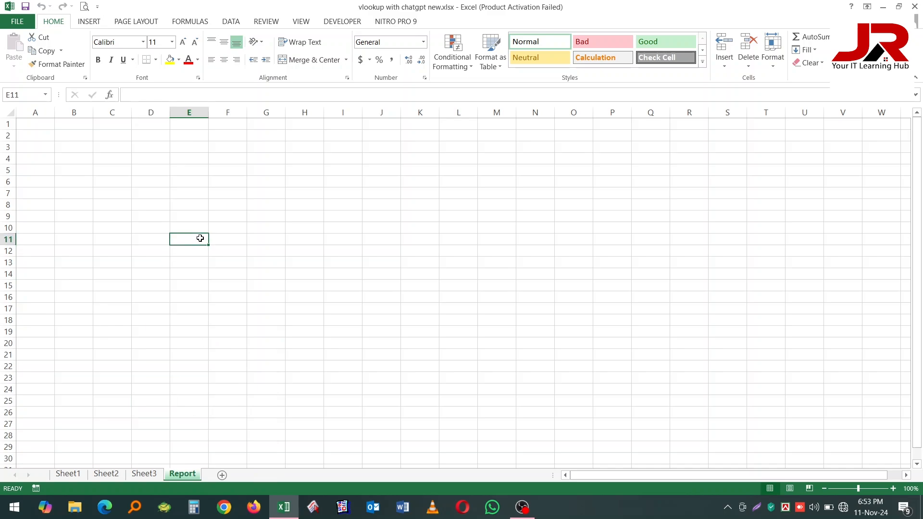
Set the Report sheet's paper size to A4 and check its page-break boundaries
click(147, 24)
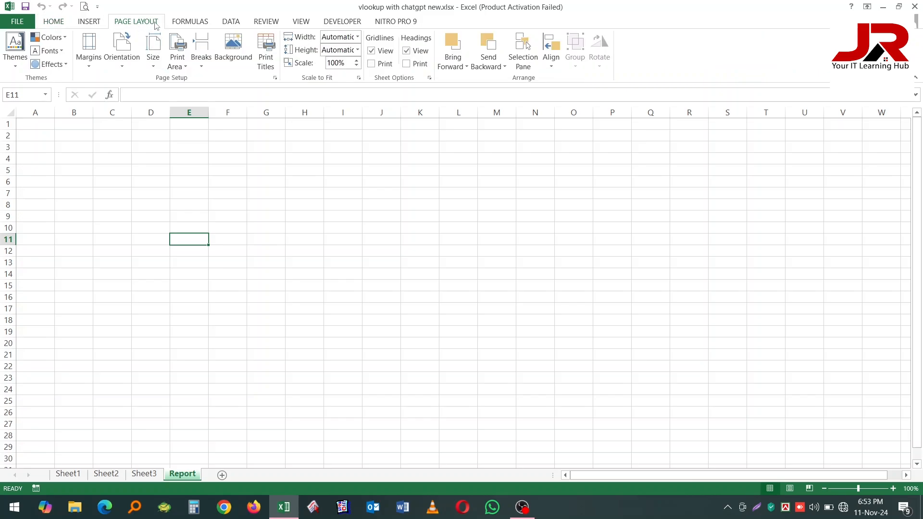
click(154, 70)
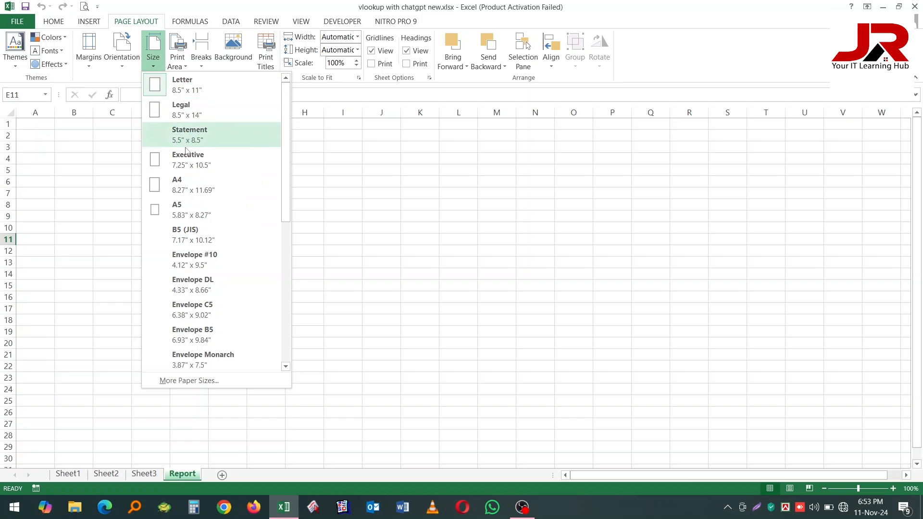
click(188, 187)
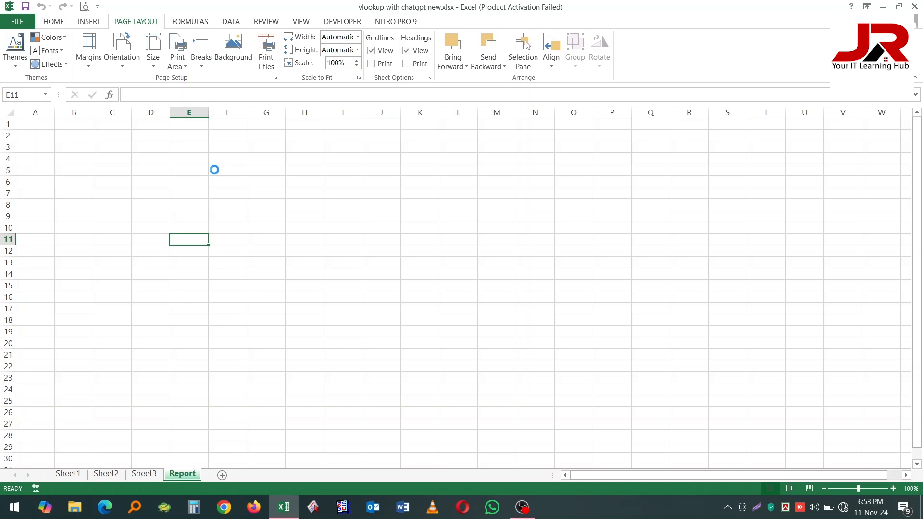
click(243, 185)
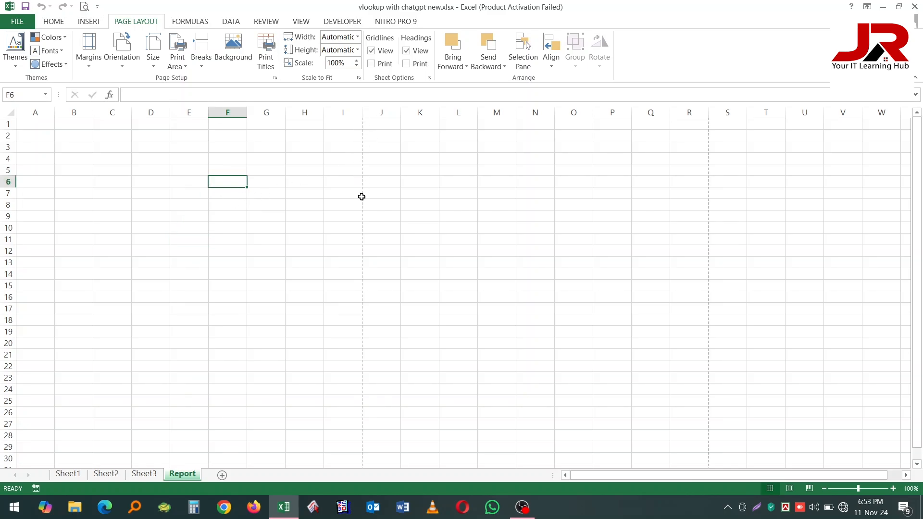
scroll(334, 329, down, 4)
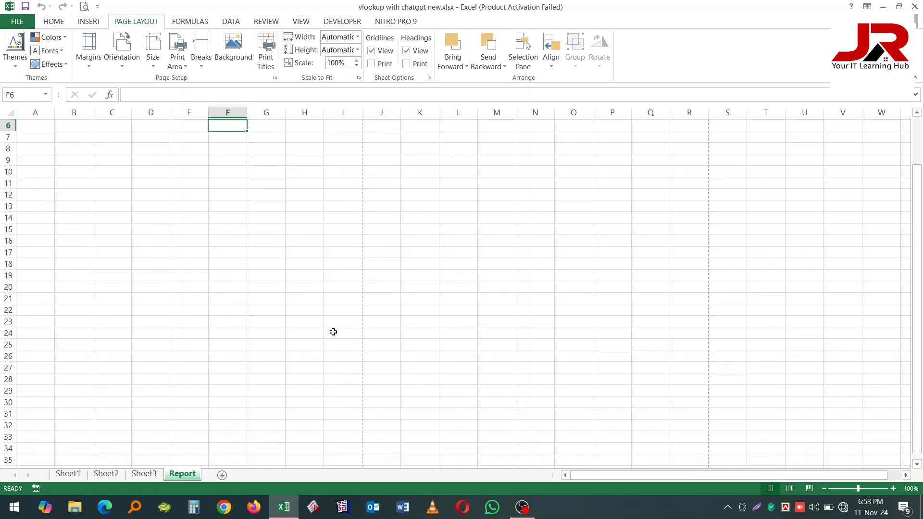
scroll(338, 328, down, 5)
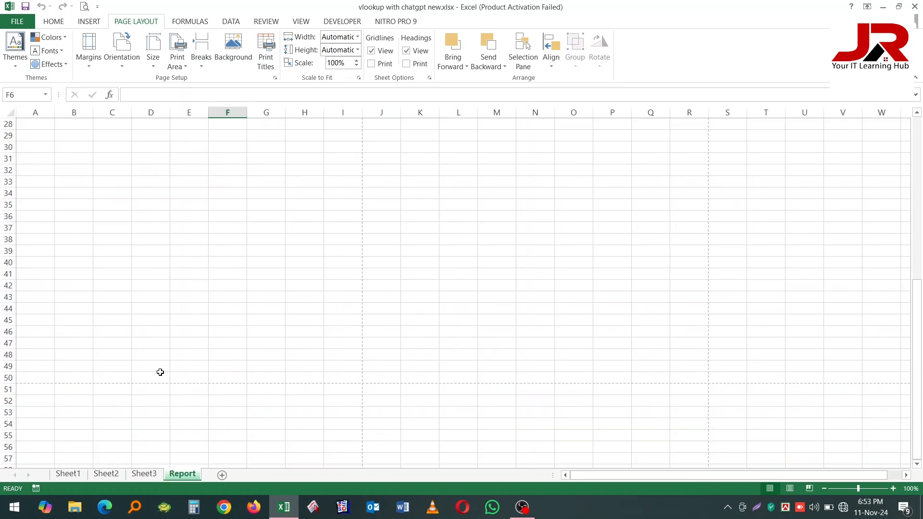
Examine the separate printed pages that the dashed page-break lines mark out on the Report sheet
drag(226, 231, 311, 339)
drag(461, 230, 589, 298)
drag(202, 421, 290, 441)
drag(419, 413, 586, 455)
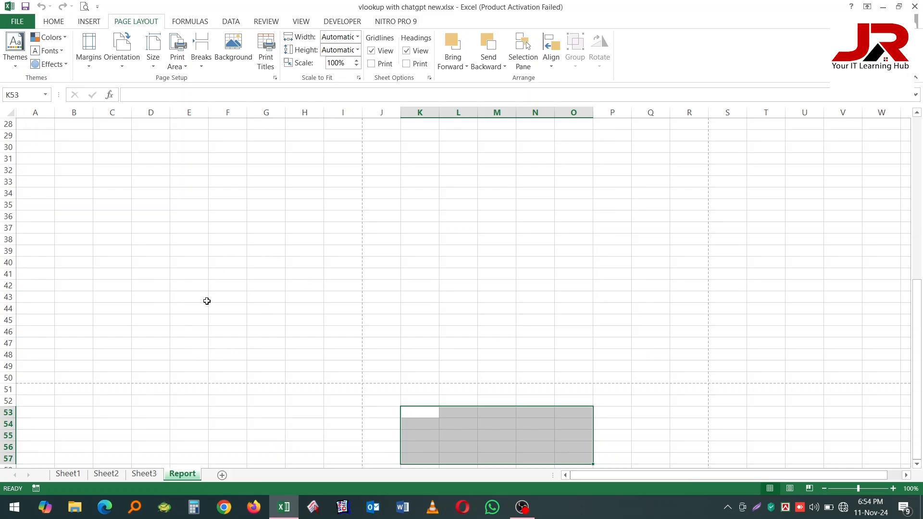
scroll(231, 251, up, 1)
scroll(231, 252, up, 9)
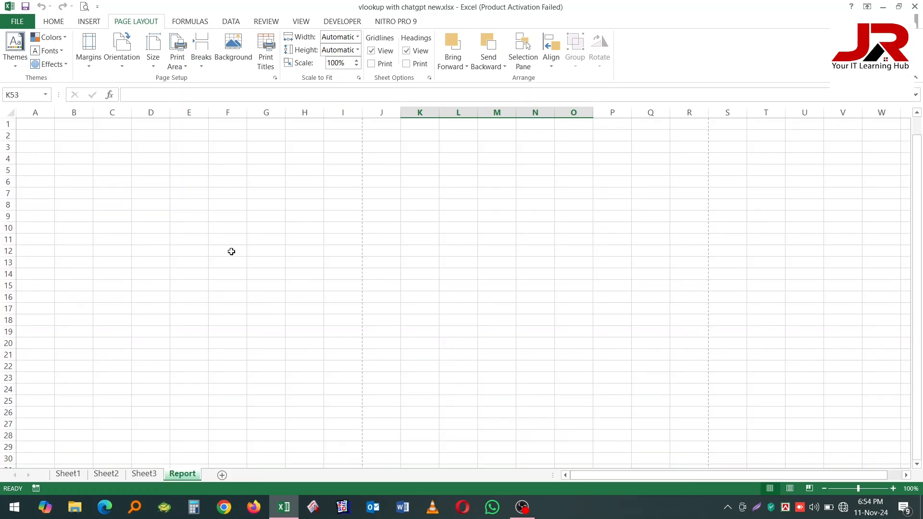
click(200, 191)
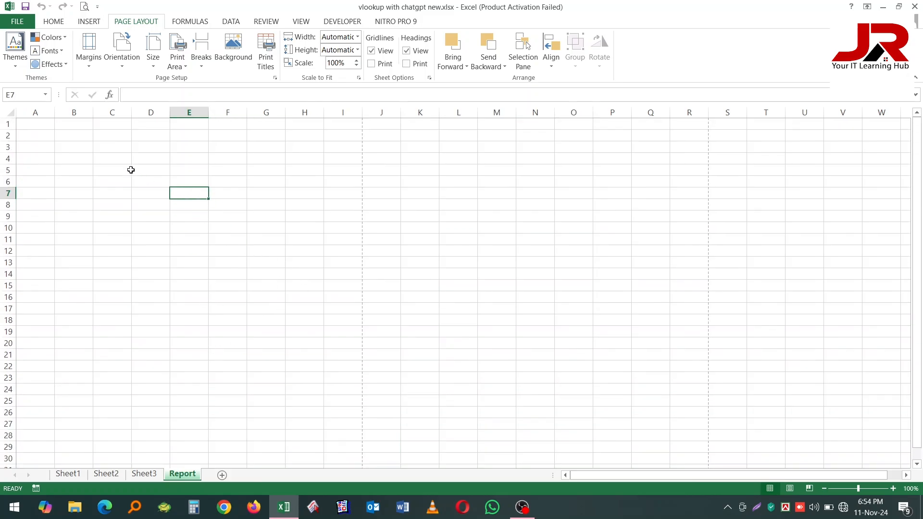
click(110, 148)
click(118, 186)
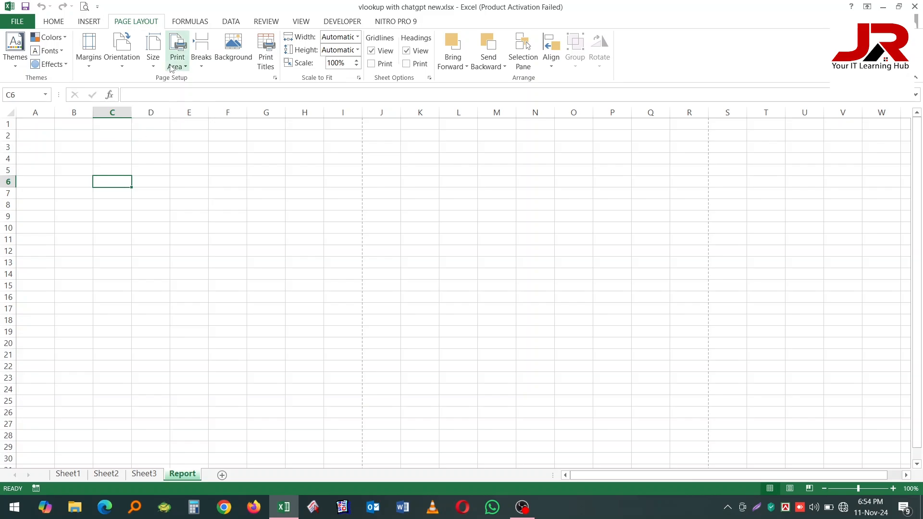
Show the Report sheet in Page Layout view and inspect the extent of its first A4 page
click(301, 22)
click(75, 67)
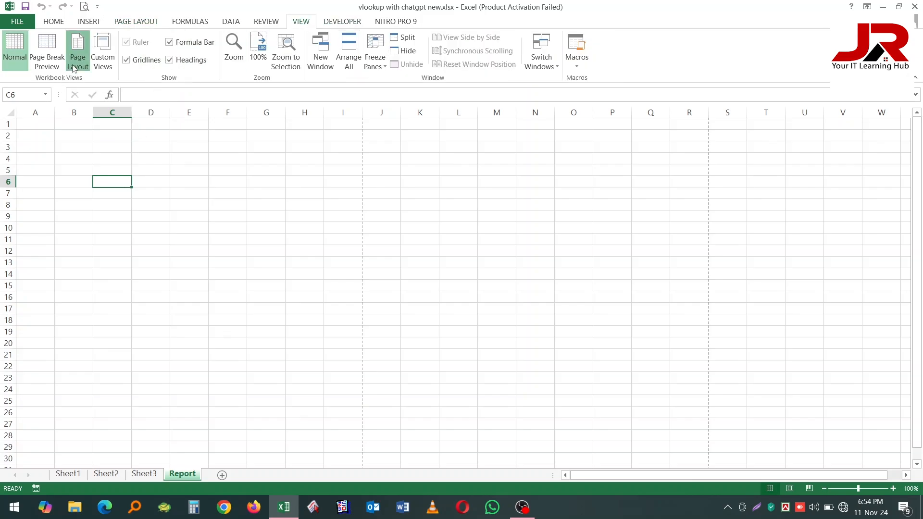
click(273, 242)
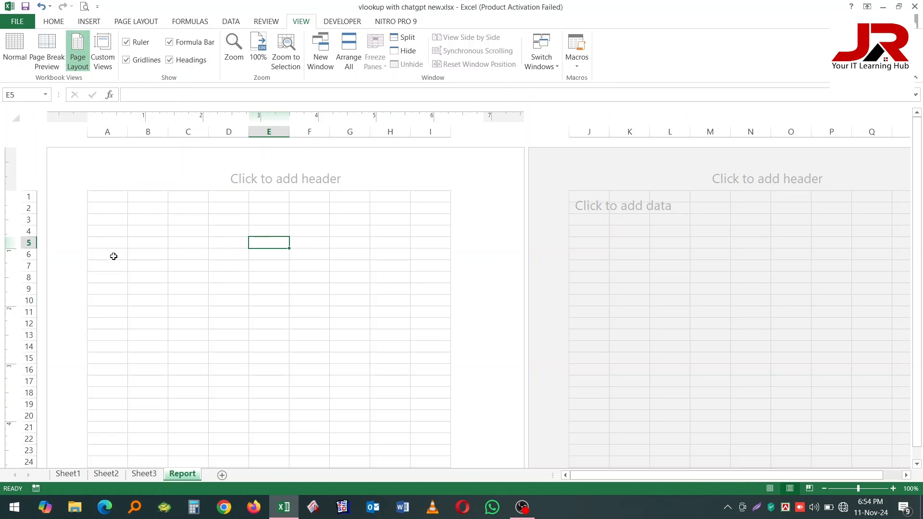
click(200, 325)
drag(113, 197, 444, 426)
scroll(304, 315, down, 10)
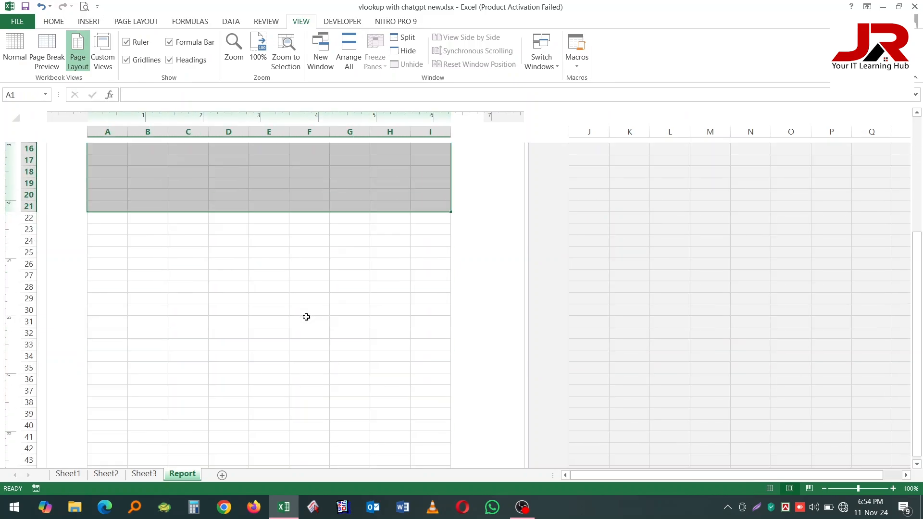
scroll(325, 302, up, 10)
click(306, 290)
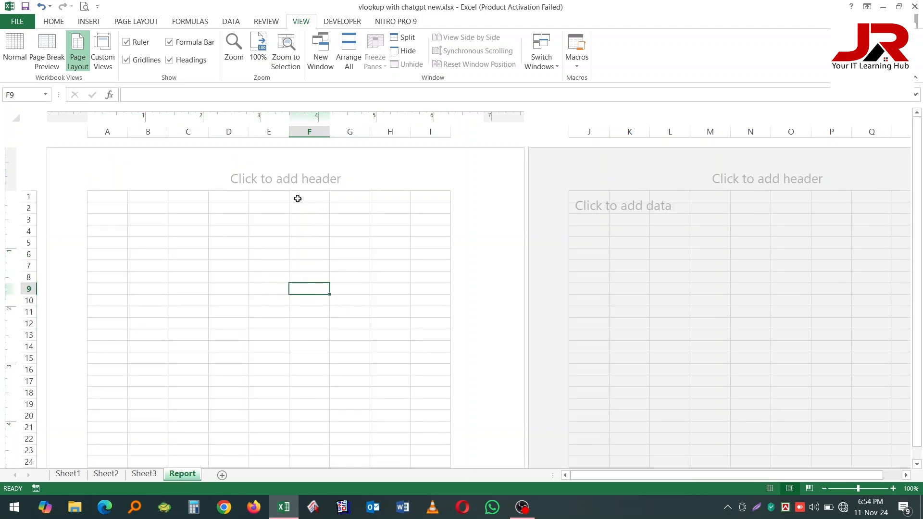
Compare the first page's last columns with the adjoining page starting at column J, and return to Normal view
drag(298, 197, 481, 227)
click(441, 234)
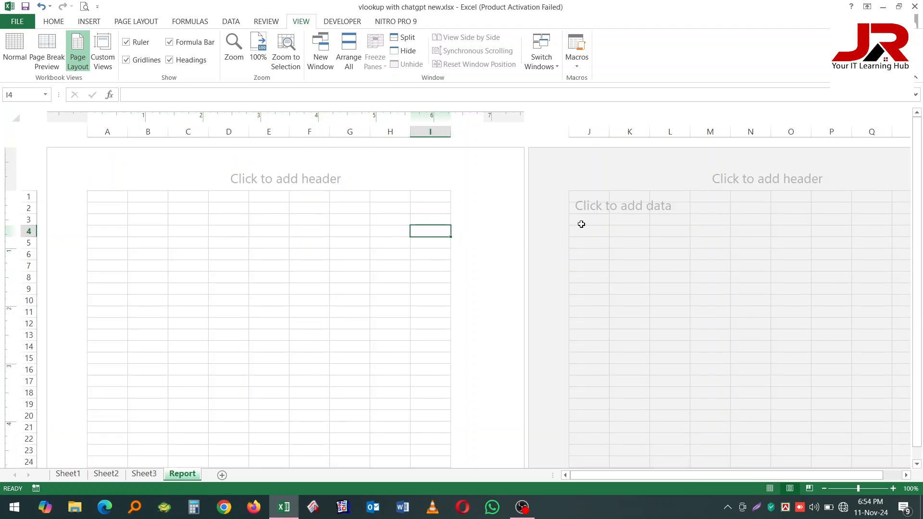
click(581, 223)
click(579, 205)
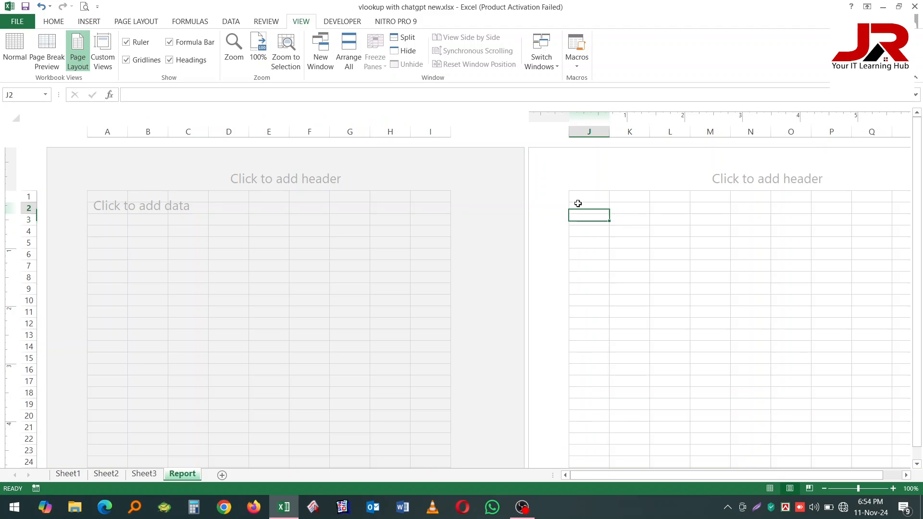
click(291, 265)
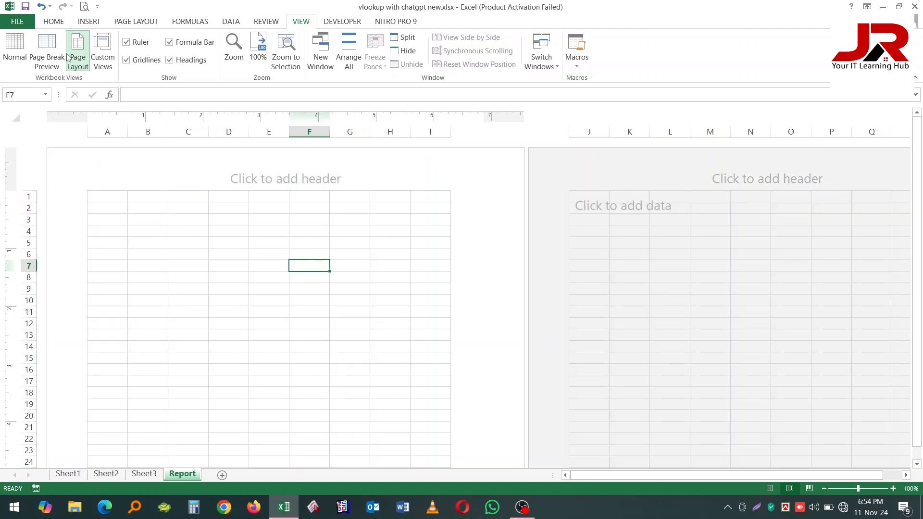
click(15, 51)
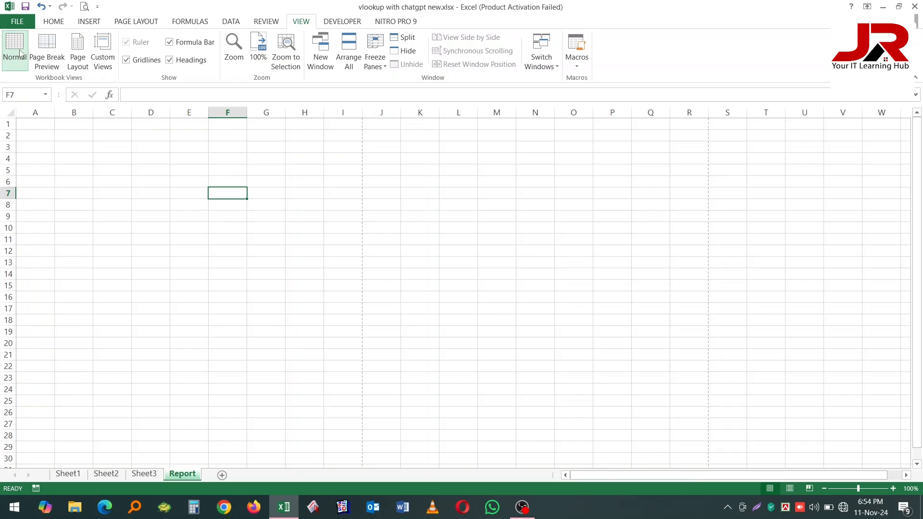
click(248, 274)
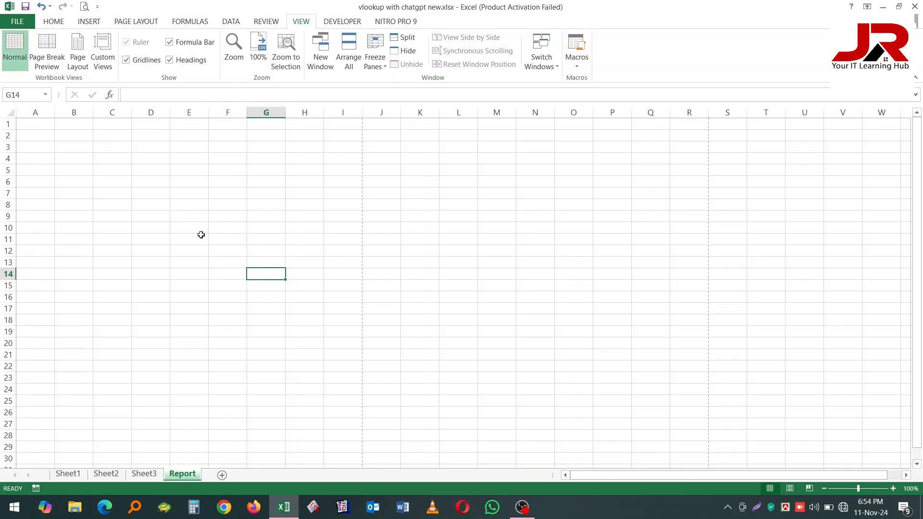
Check the Report sheet's paper size and set its page orientation to Landscape
click(142, 21)
click(152, 62)
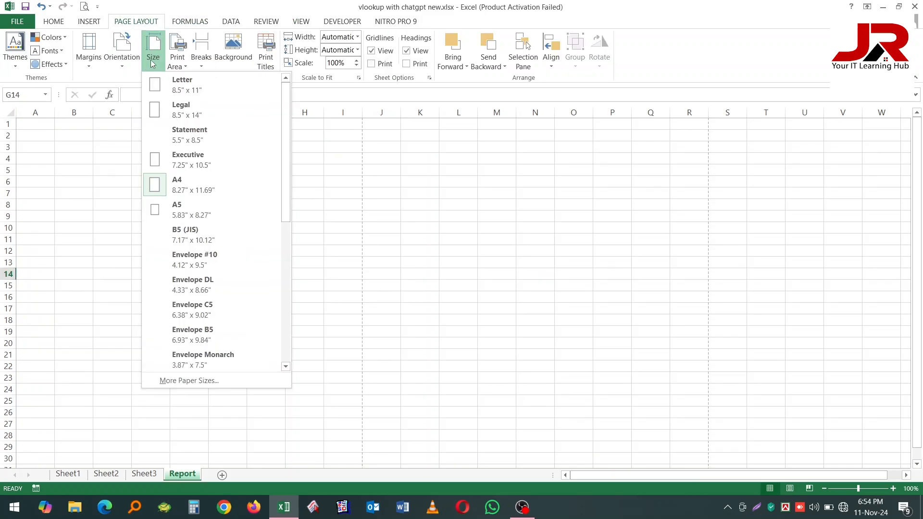
click(152, 63)
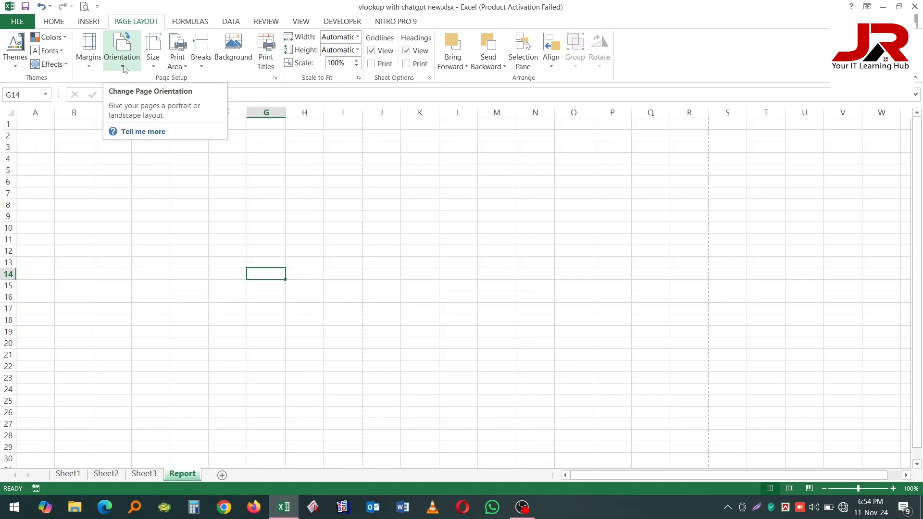
click(123, 68)
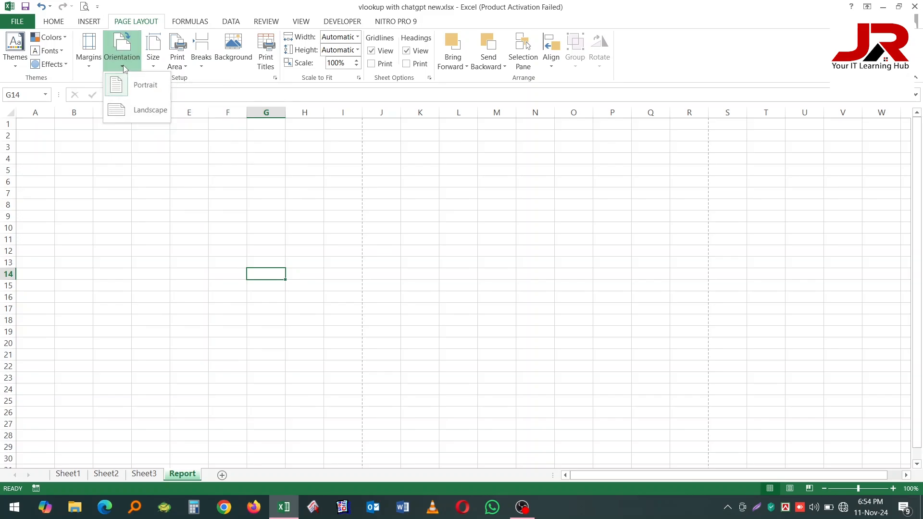
click(135, 111)
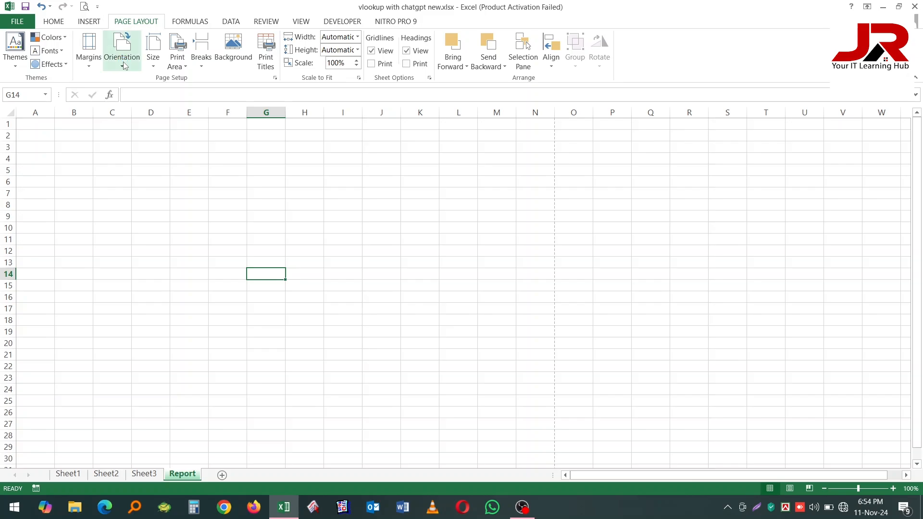
Review the Report sheet's custom margin settings and apply the Narrow margins preset
click(89, 67)
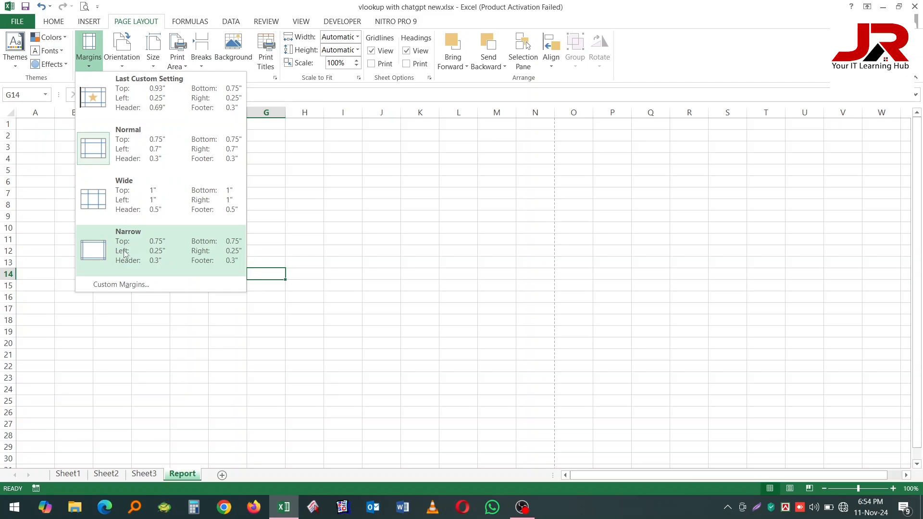
click(122, 284)
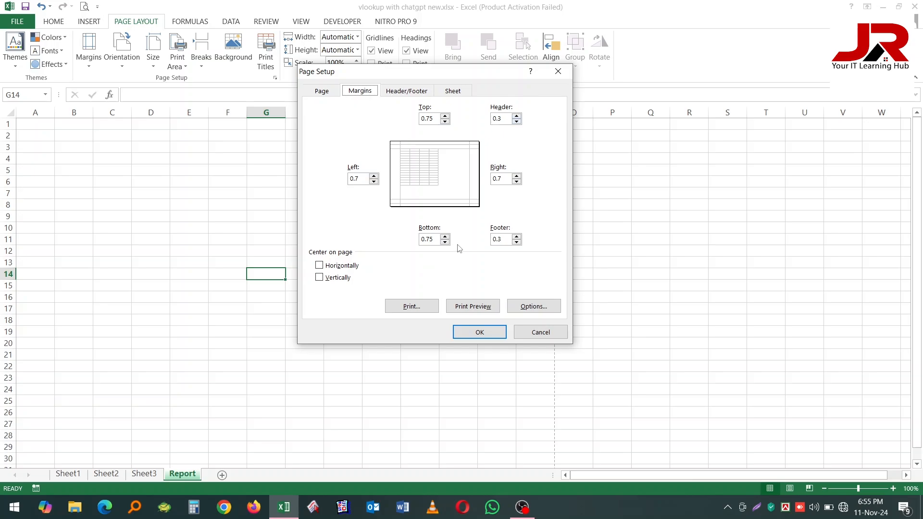
click(473, 340)
click(185, 182)
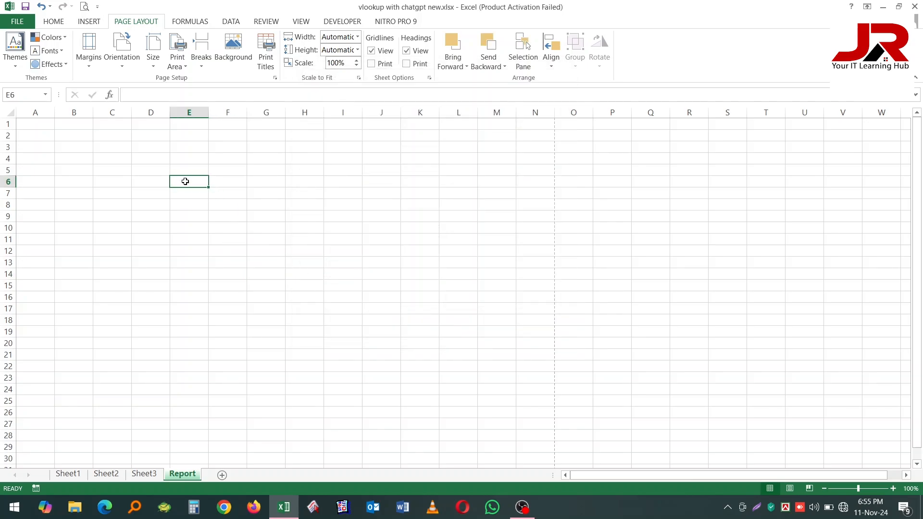
click(89, 51)
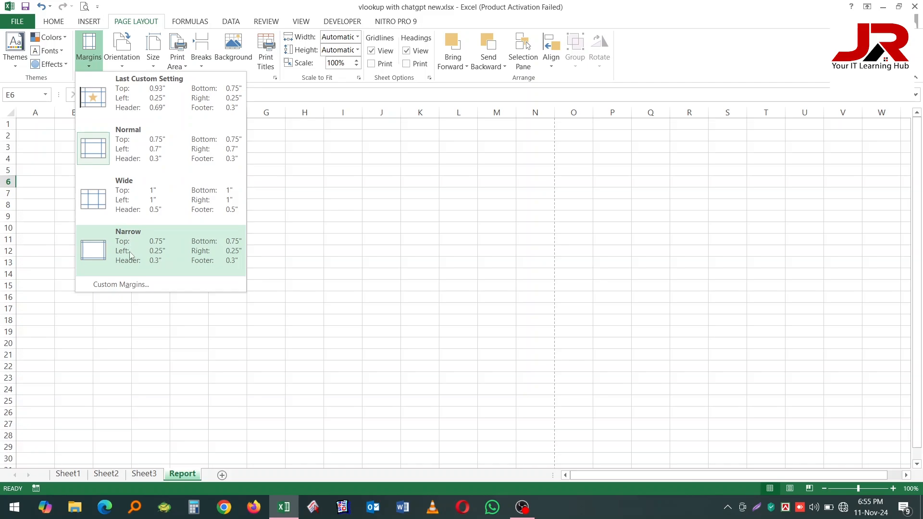
click(129, 251)
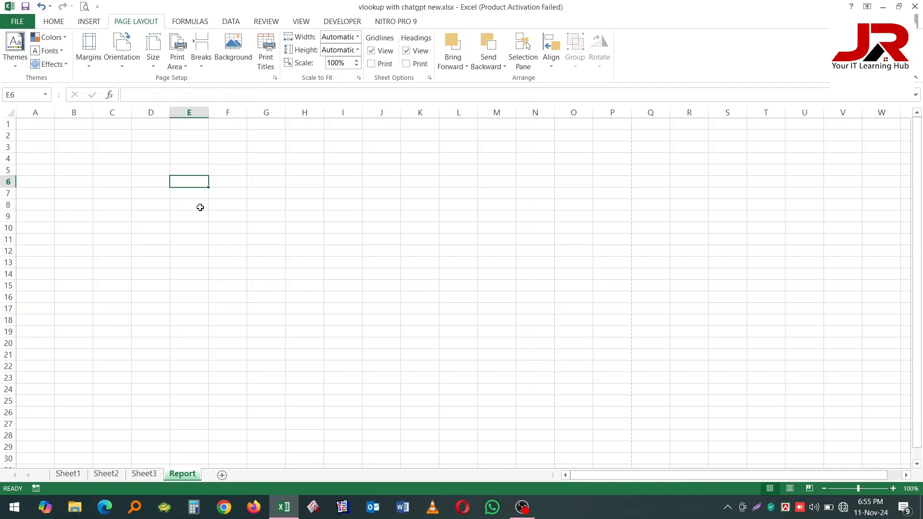
click(162, 169)
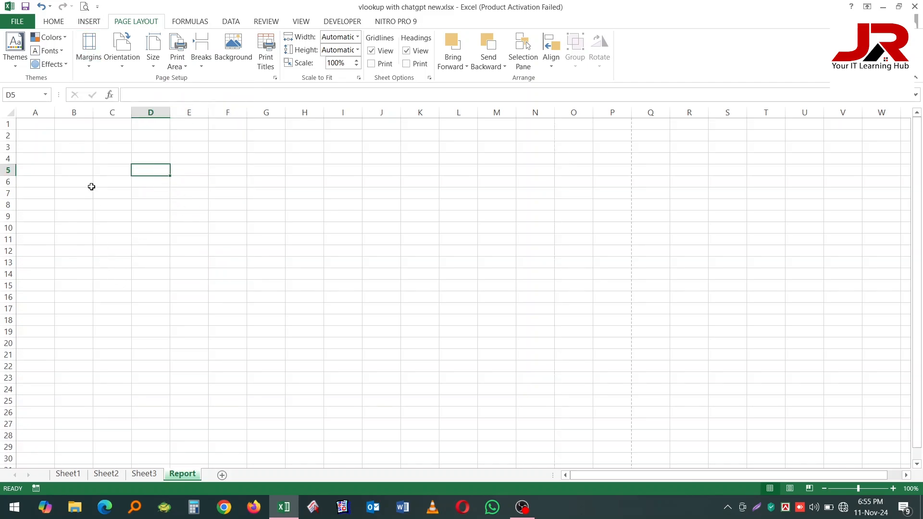
Examine the Referance Table on Sheet1, including its merged title and its Rating and Salary Increment columns
click(71, 475)
drag(49, 220, 145, 311)
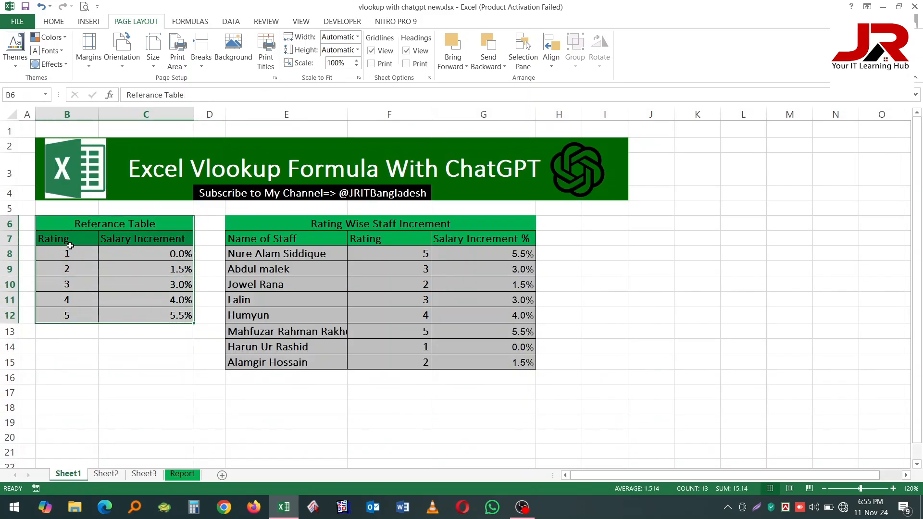
drag(70, 245, 73, 315)
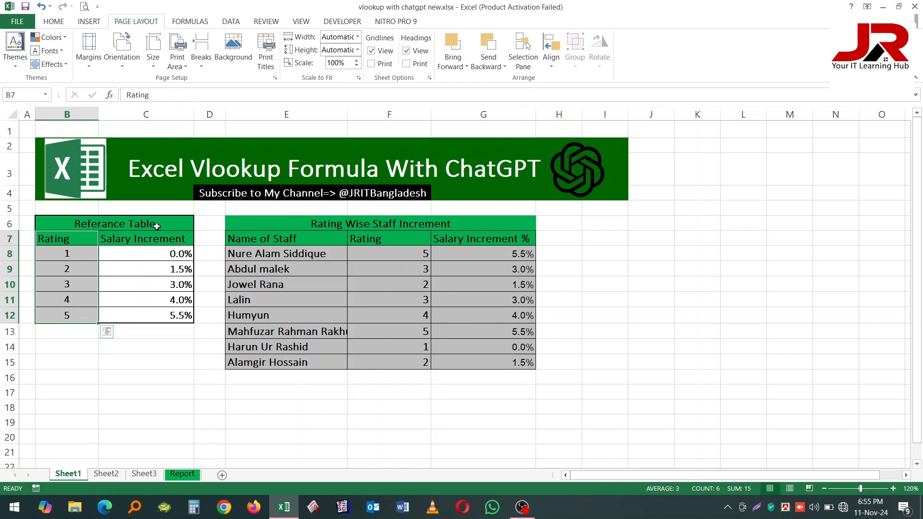
drag(152, 237, 150, 315)
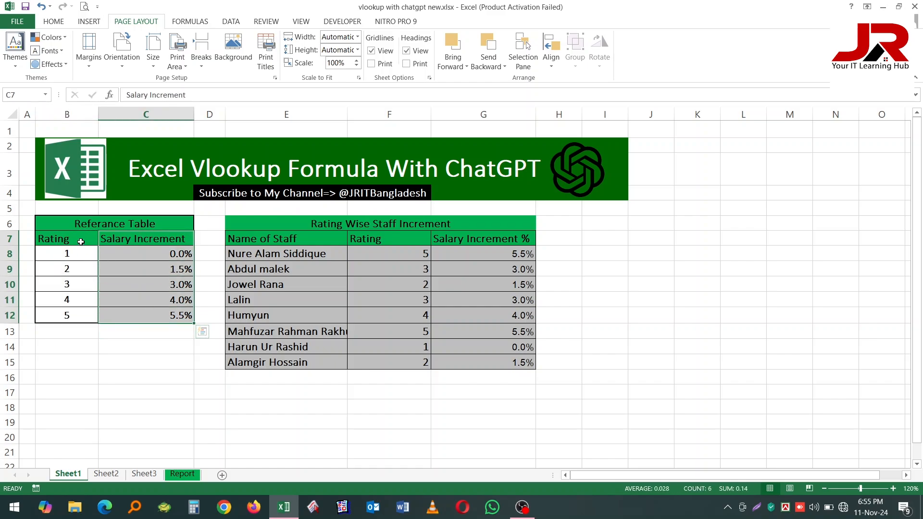
mouse_move(74, 239)
mouse_down()
mouse_move(120, 252)
mouse_move(118, 239)
mouse_move(86, 241)
mouse_up()
click(120, 223)
click(116, 239)
click(86, 224)
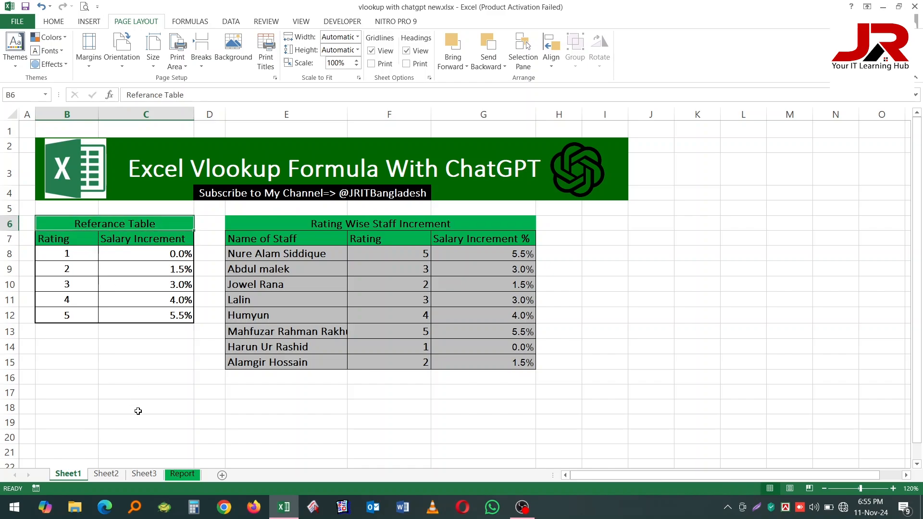
Apply All Borders to the range B8:C18 on the Report sheet
click(181, 475)
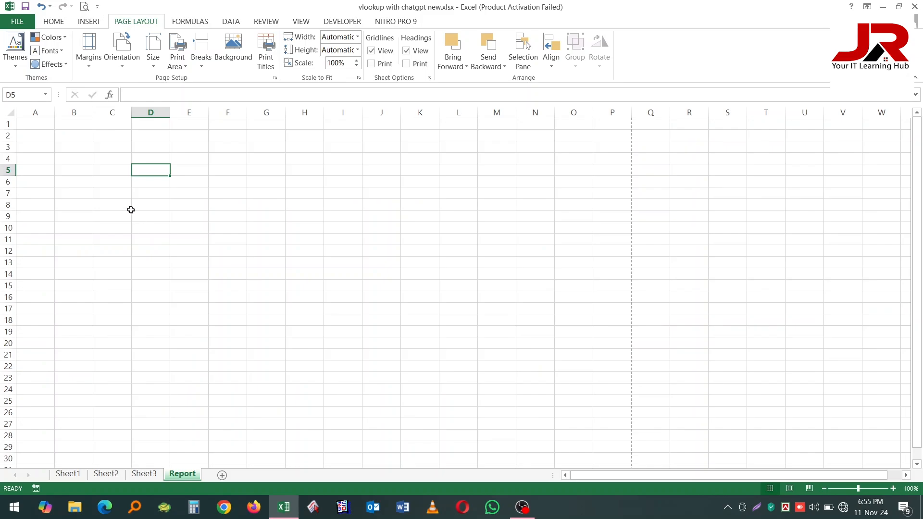
drag(77, 206, 123, 318)
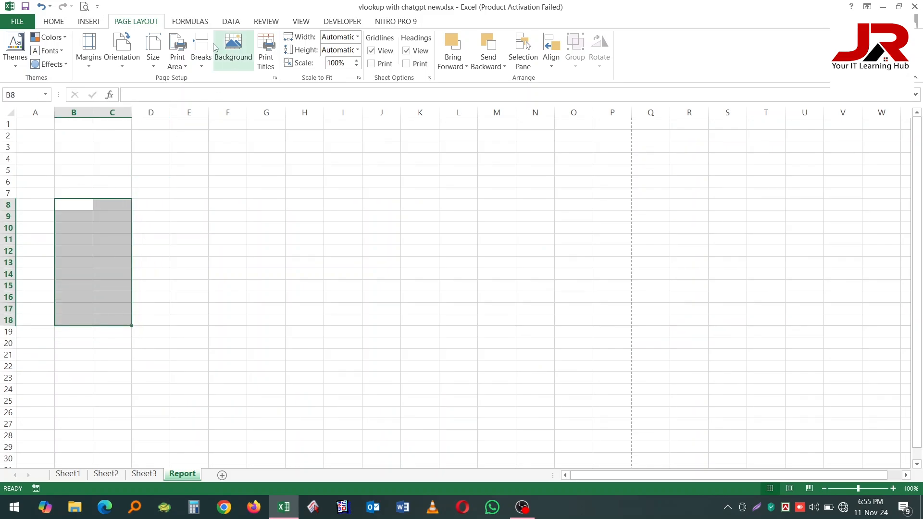
click(60, 24)
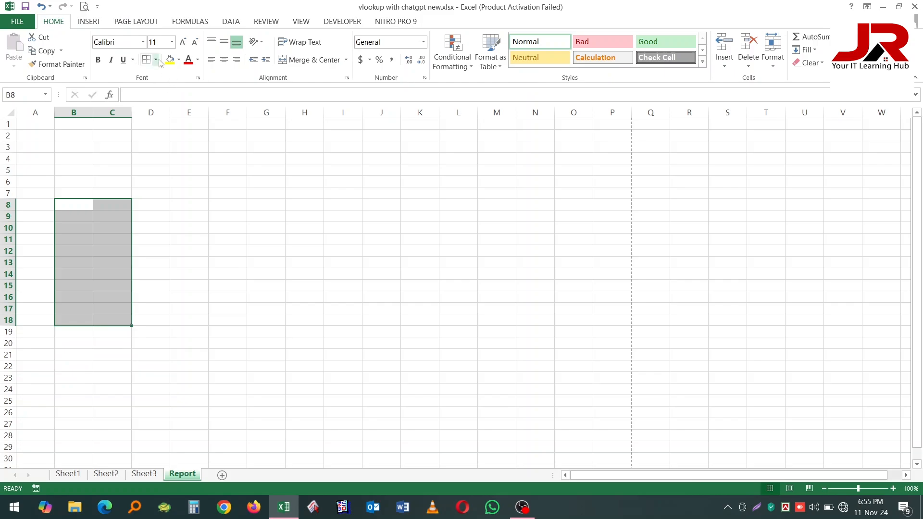
click(156, 60)
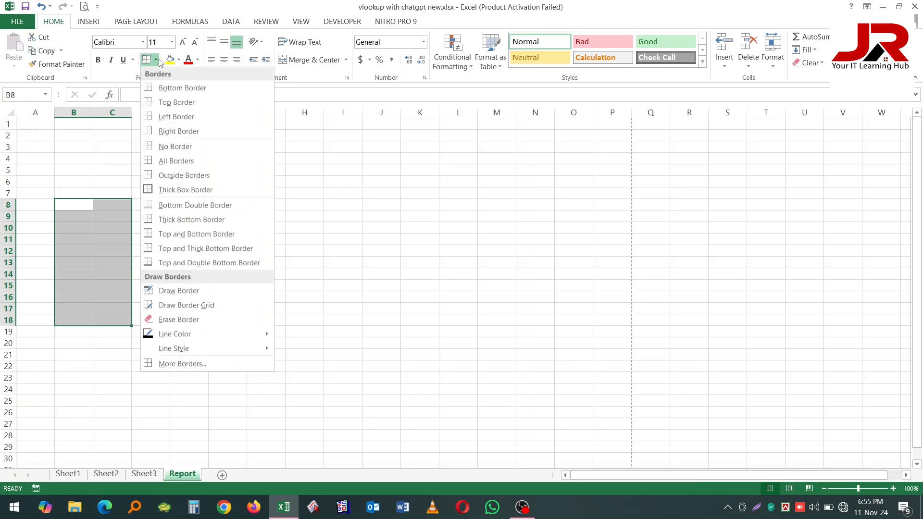
click(175, 168)
click(96, 265)
click(152, 318)
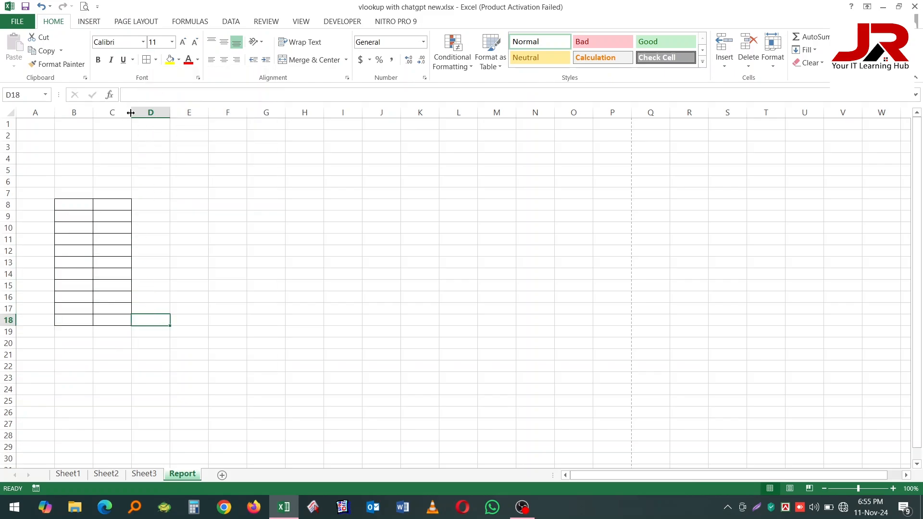
Widen columns C and B of the bordered table on the Report sheet
drag(131, 112, 176, 113)
drag(94, 113, 121, 127)
click(108, 192)
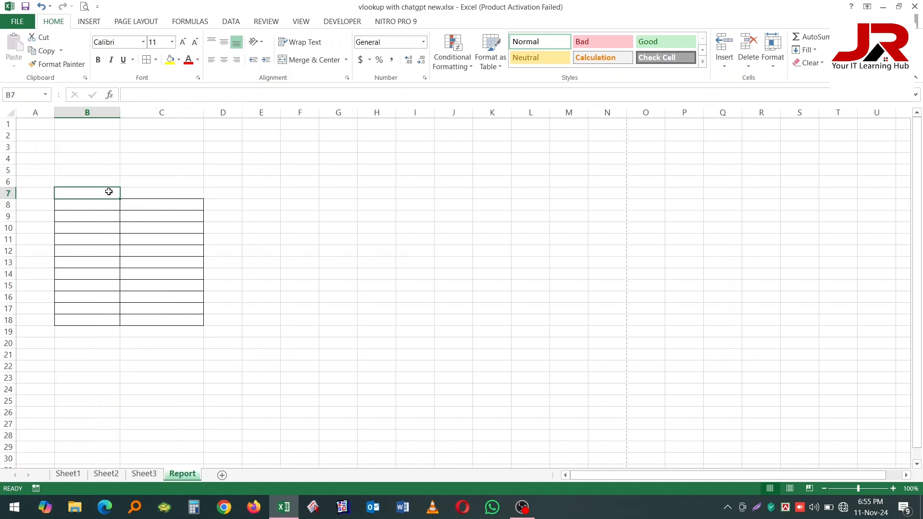
Merge and center cells B8:C8 to form the table's title row
drag(105, 207, 140, 208)
click(139, 252)
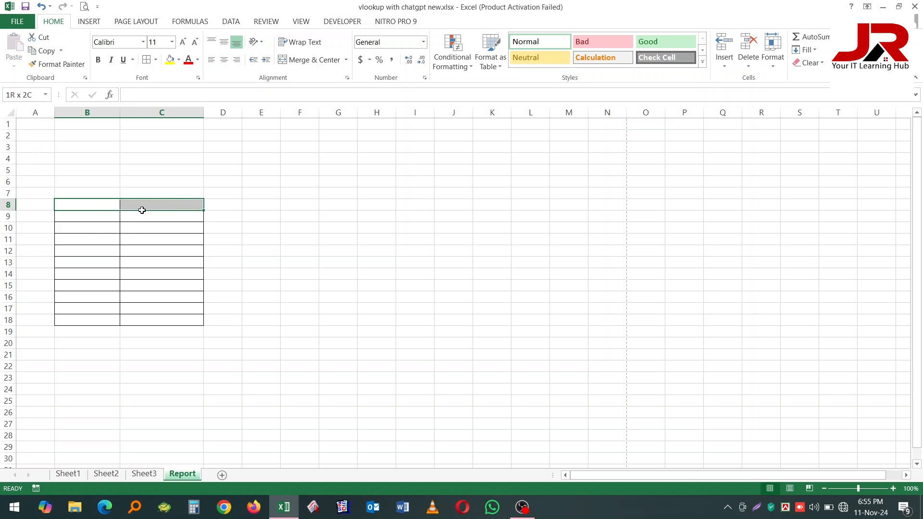
click(309, 60)
click(140, 389)
click(131, 205)
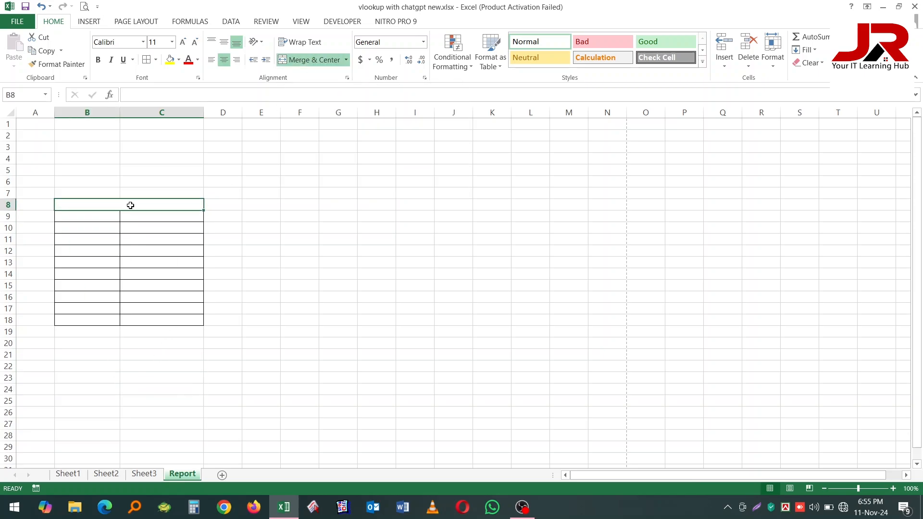
Fill the merged title row B8:C8 on the Report sheet with the recently used green
click(112, 248)
click(105, 214)
click(111, 207)
click(178, 59)
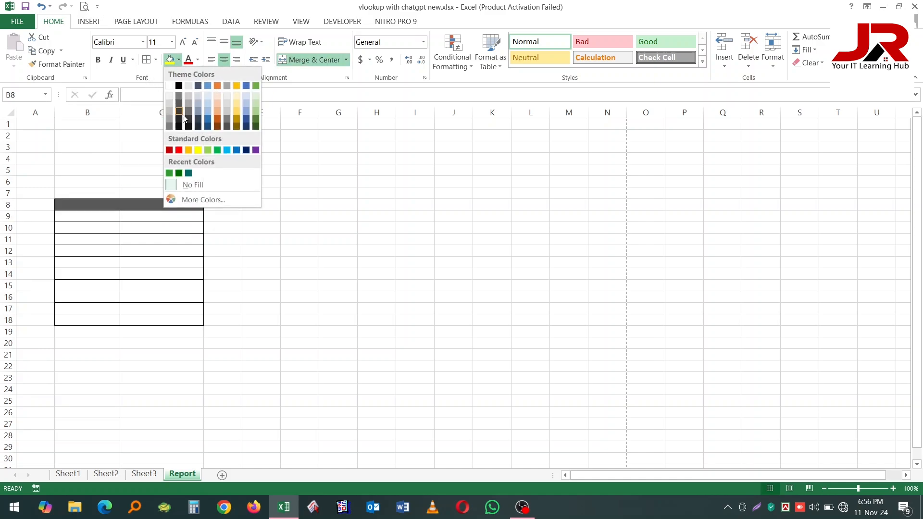
click(169, 173)
click(105, 270)
Fill the header cells B9:C9 on the Report sheet with standard blue
click(105, 217)
drag(105, 217, 149, 217)
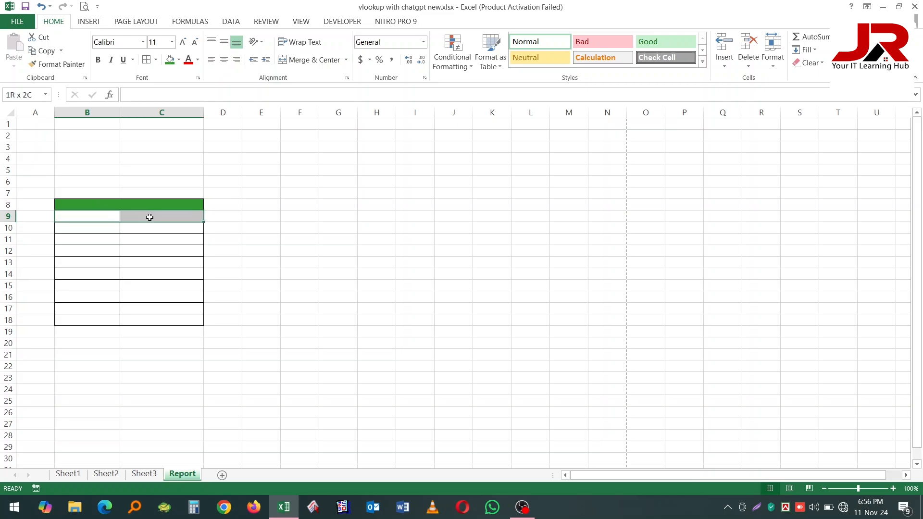
click(180, 60)
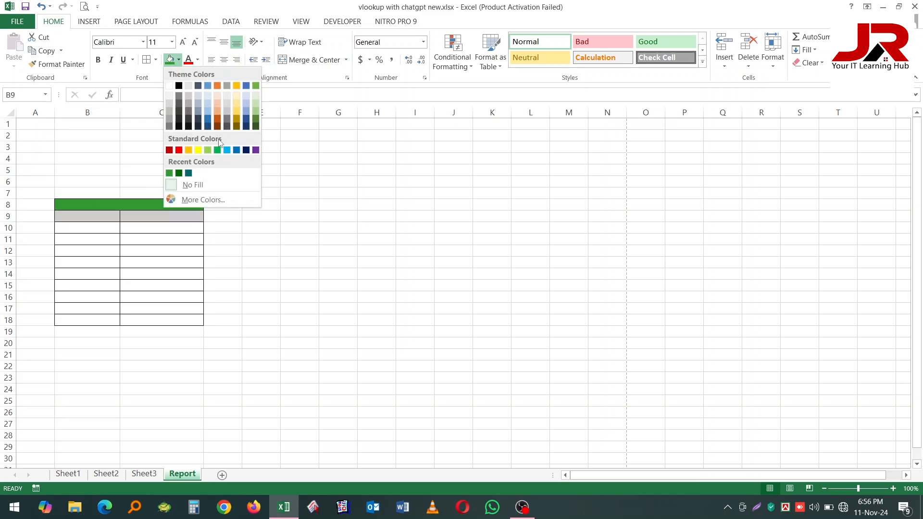
click(236, 150)
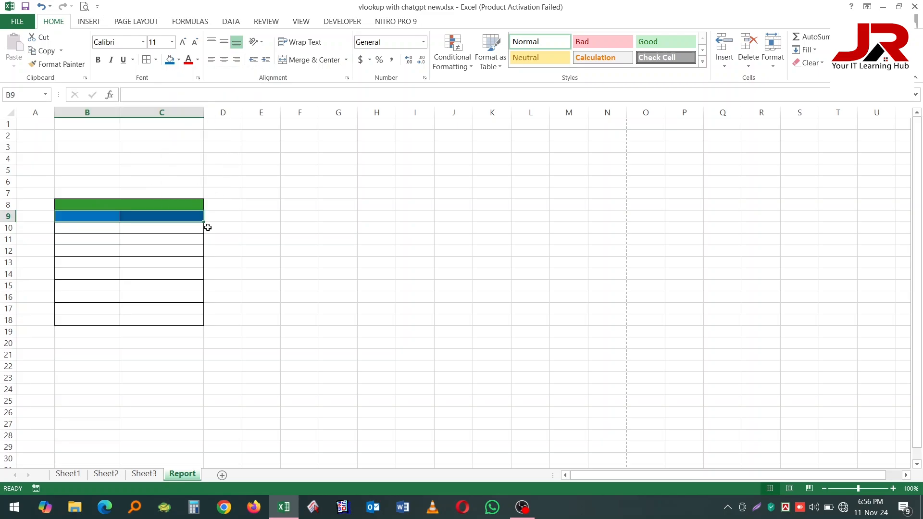
click(197, 339)
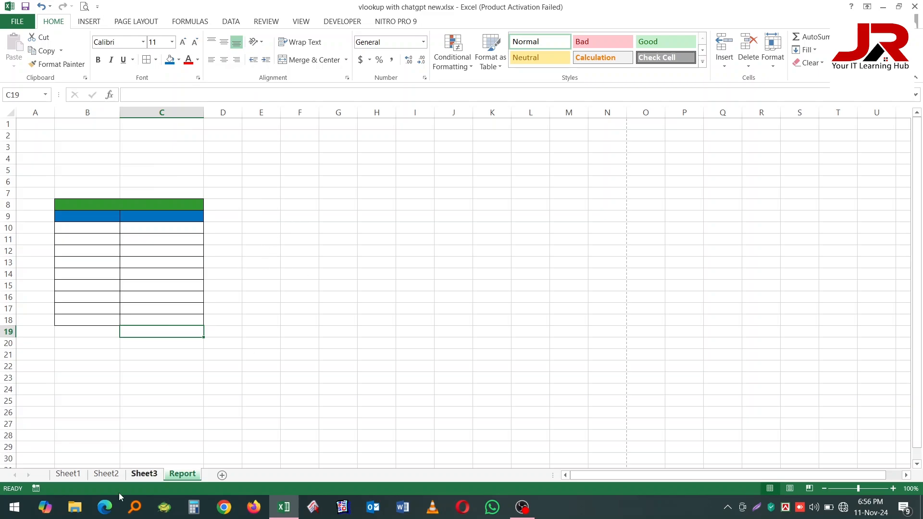
Check the staff increment table's columns on Sheet1 and apply All Borders to the range E8:G18 on the Report sheet
click(68, 474)
drag(277, 254, 283, 315)
drag(387, 253, 387, 313)
drag(483, 238, 483, 315)
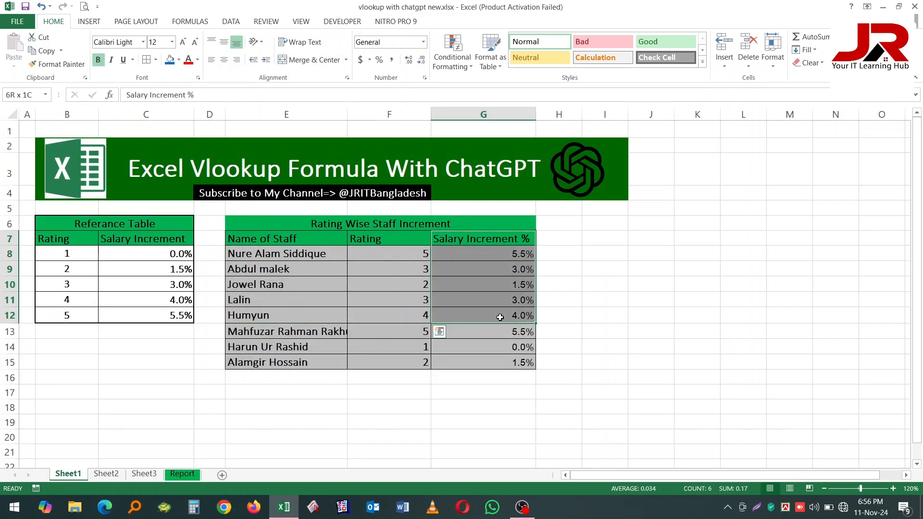
click(181, 474)
drag(277, 206, 351, 325)
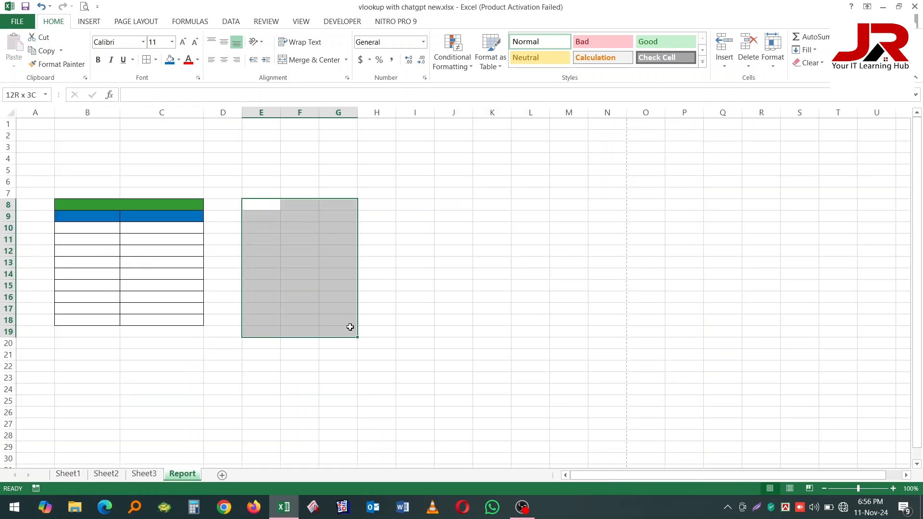
click(351, 330)
drag(266, 213, 356, 322)
click(147, 60)
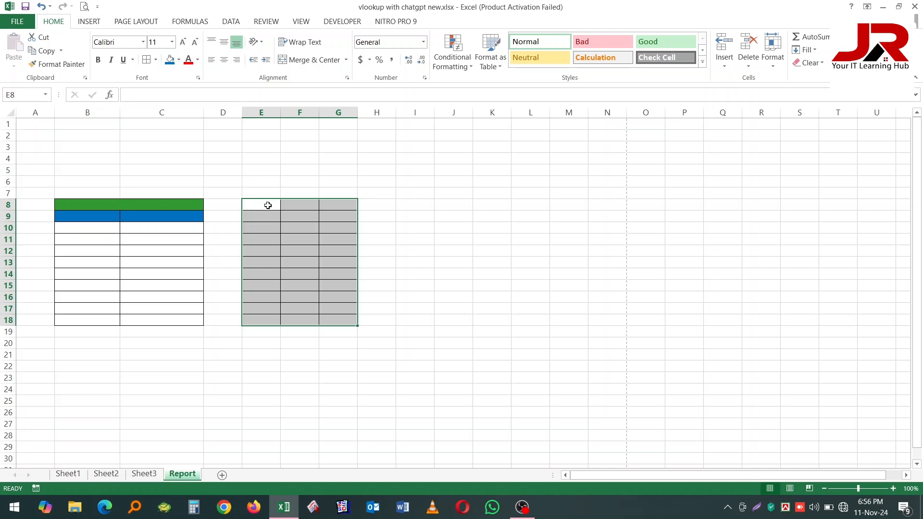
Merge and center cells E8:G8 to form the second table's title row
drag(267, 204, 334, 205)
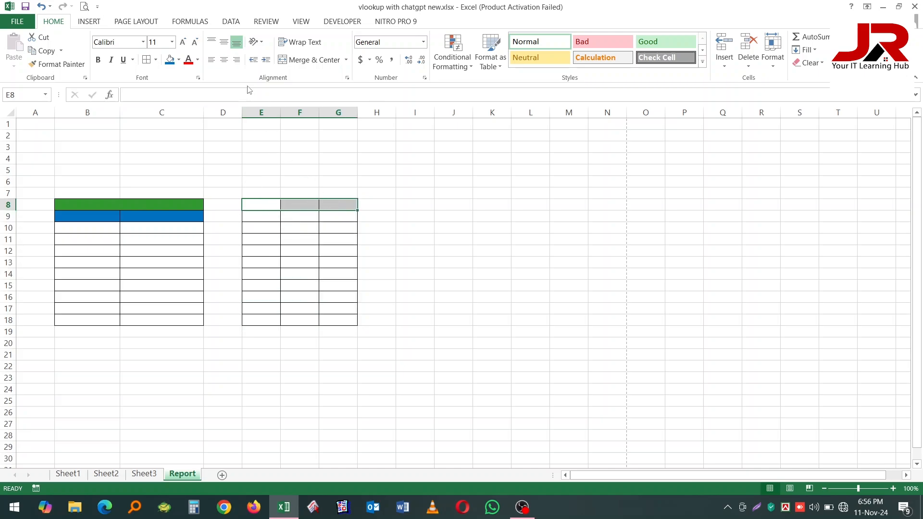
click(305, 59)
click(268, 215)
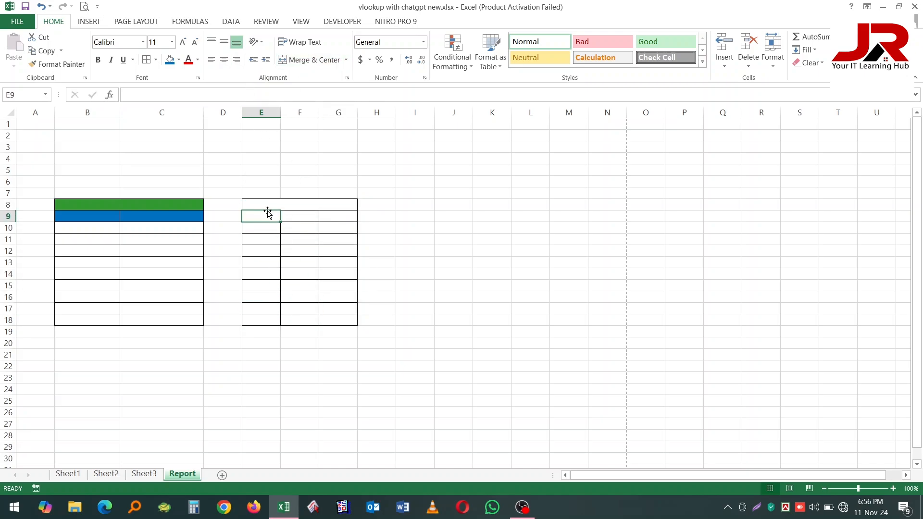
click(268, 206)
Widen columns E, F and G of the second table on the Report sheet
drag(280, 113, 510, 128)
drag(386, 114, 443, 132)
drag(315, 114, 333, 118)
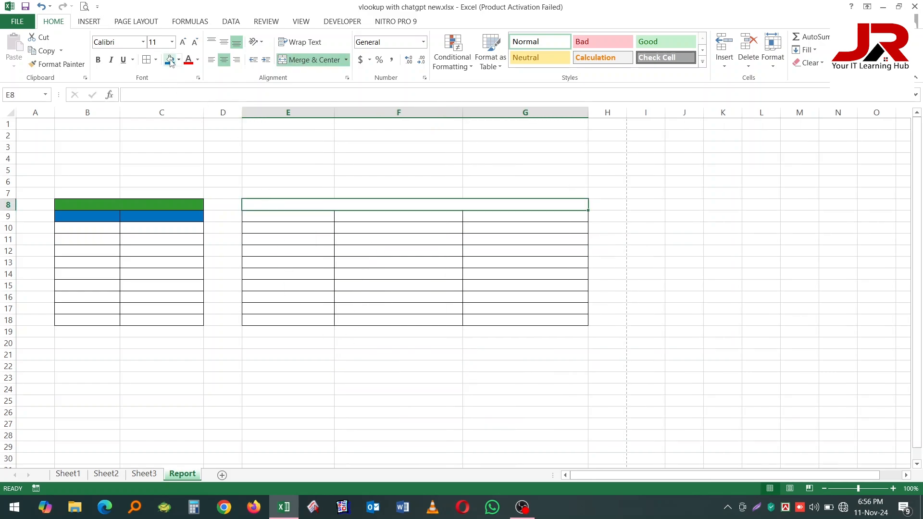
Fill the second table's header cells E9:G9 blue and its merged title row E8:G8 green
drag(265, 217, 486, 214)
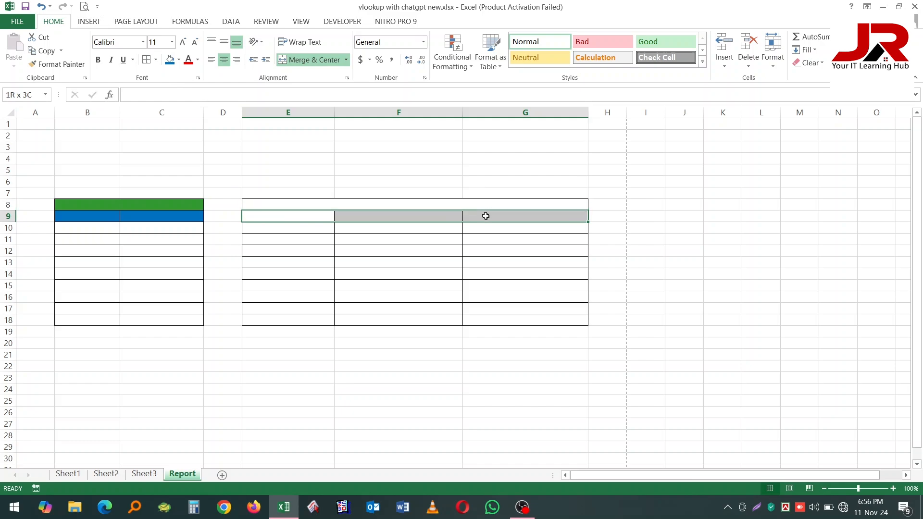
click(169, 59)
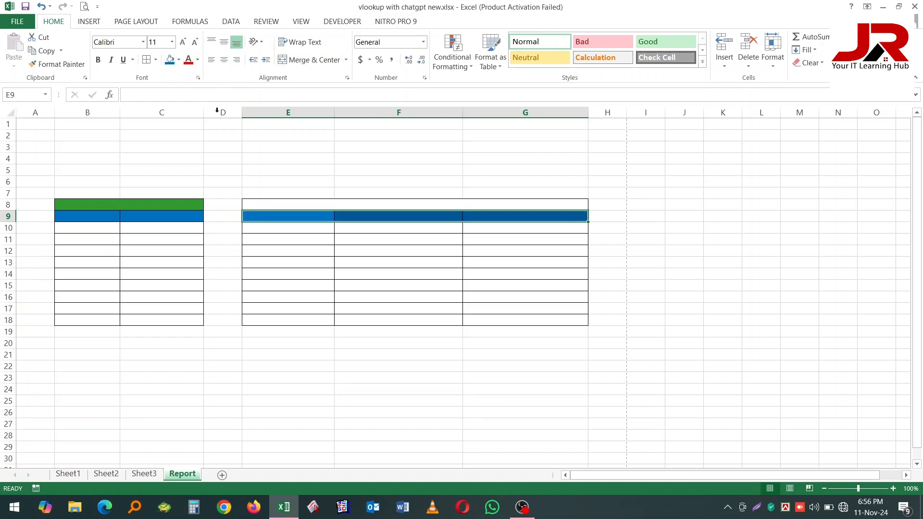
click(311, 199)
click(179, 59)
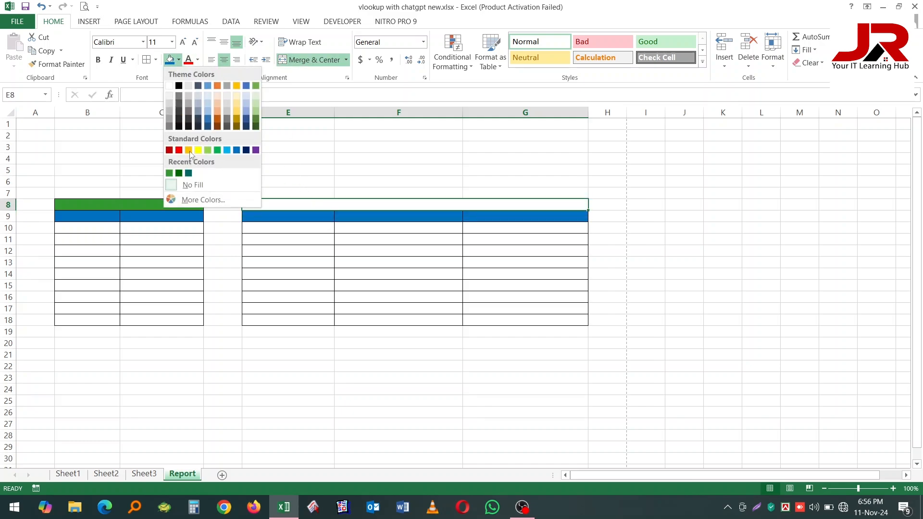
click(169, 173)
click(284, 400)
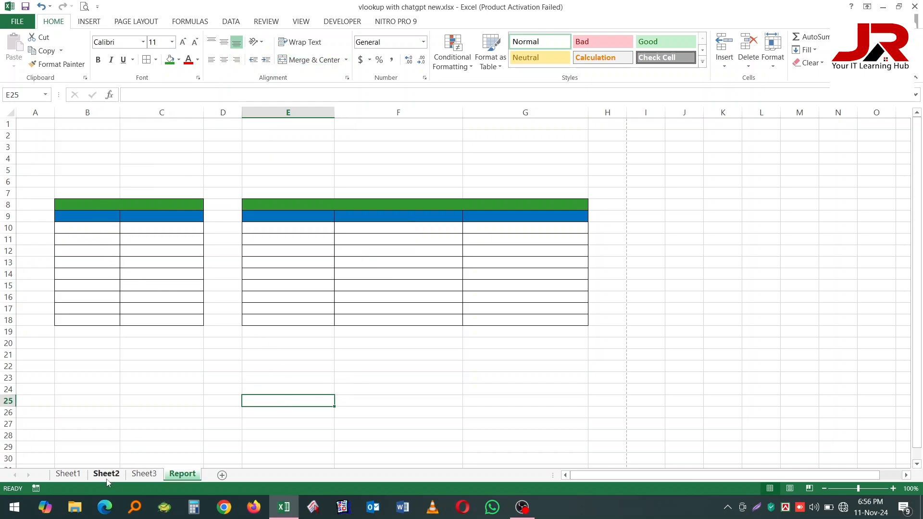
Copy the Referance Table title and the Rating and Salary Increment headers from Sheet1 into B8:C9 of the Report sheet
click(68, 474)
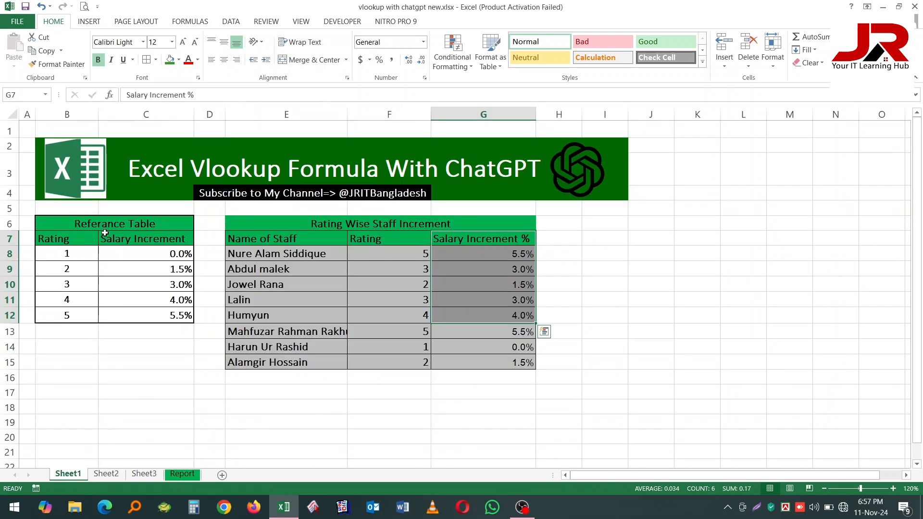
drag(79, 243, 144, 228)
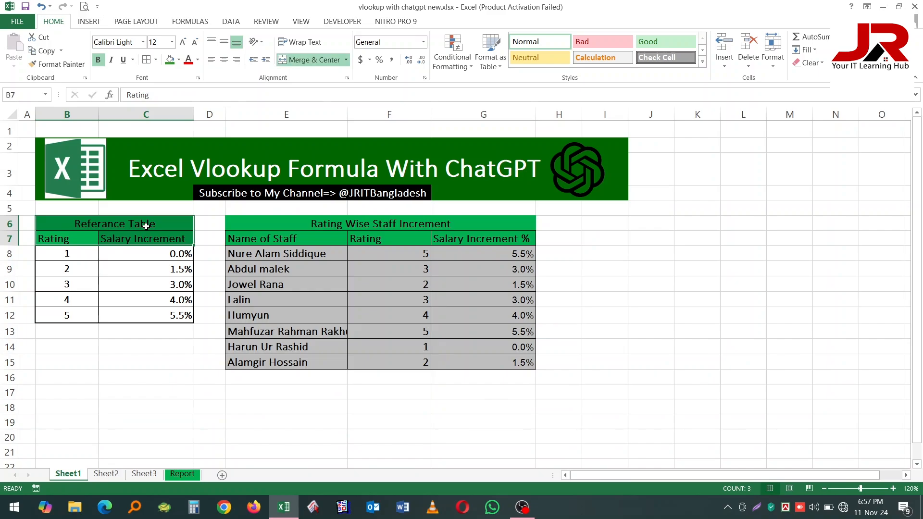
key(ctrl+c)
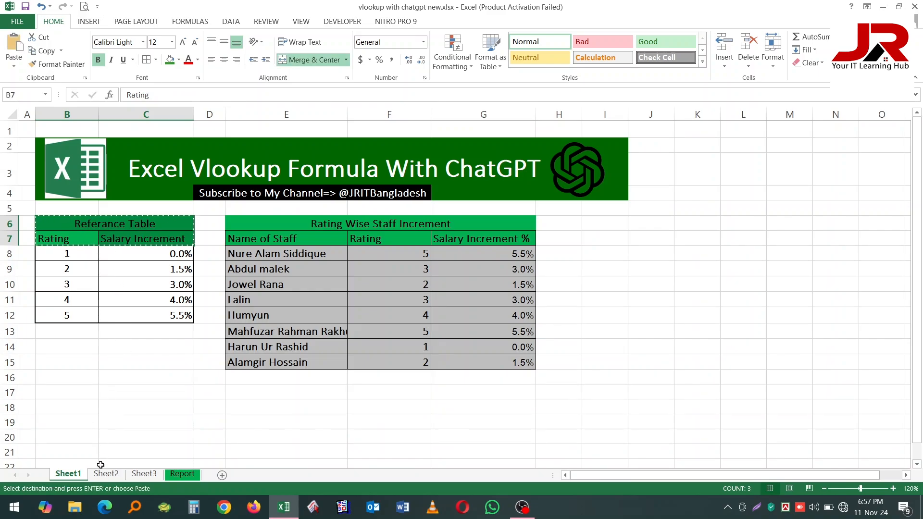
click(182, 474)
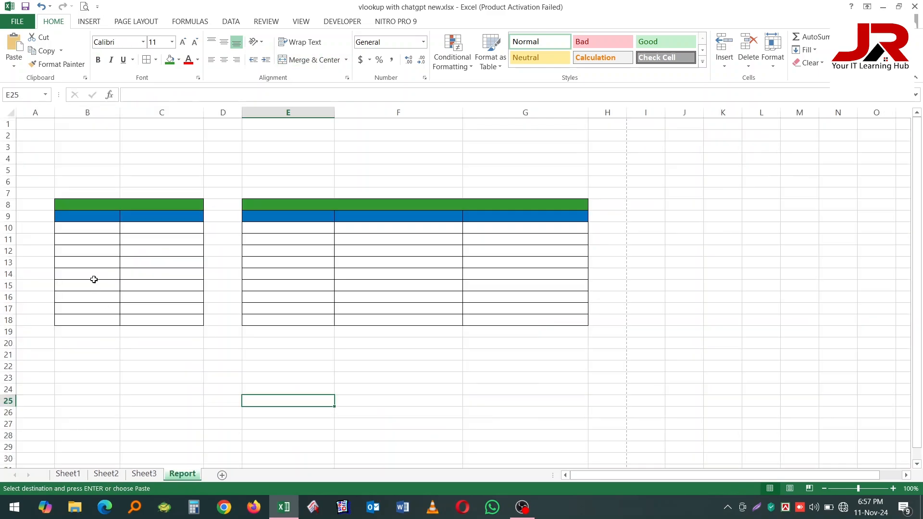
click(113, 208)
key(ctrl+v)
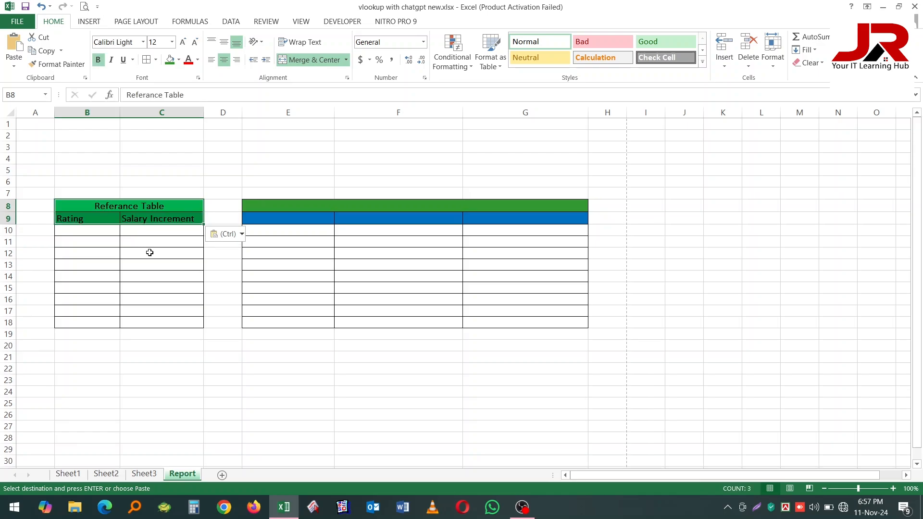
click(180, 288)
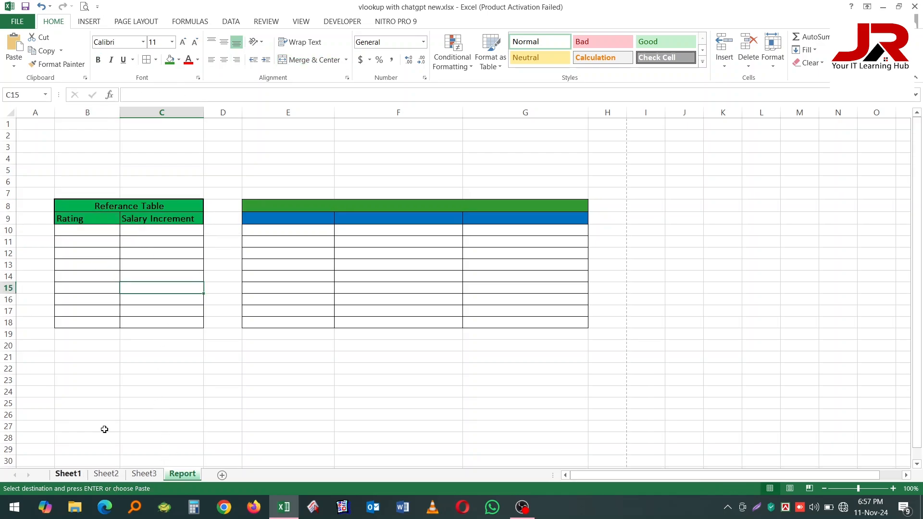
Copy the Rating Wise Staff Increment title and its three column headers from Sheet1 into E8:G9 of the Report sheet
key(ctrl+Page_Up)
key(ctrl+Page_Up)
key(ctrl+Page_Up)
drag(269, 224, 481, 239)
key(ctrl+c)
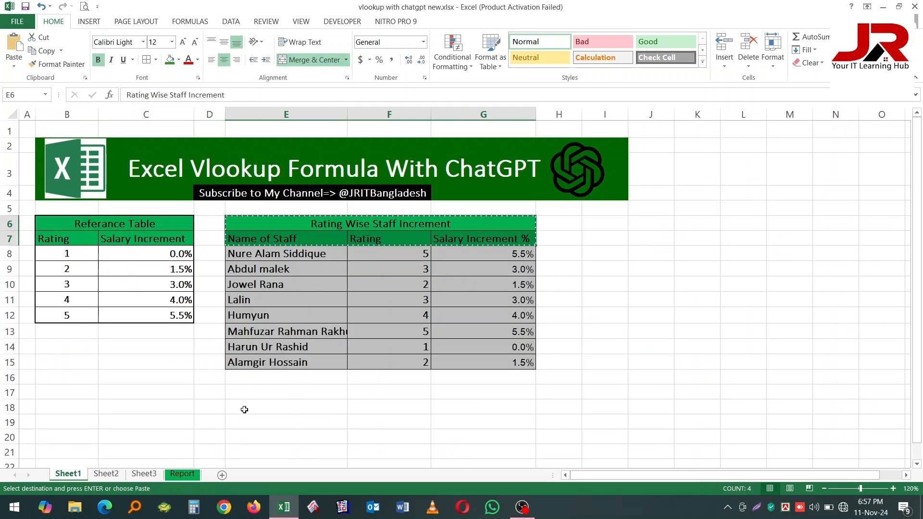
click(182, 473)
drag(284, 206, 293, 216)
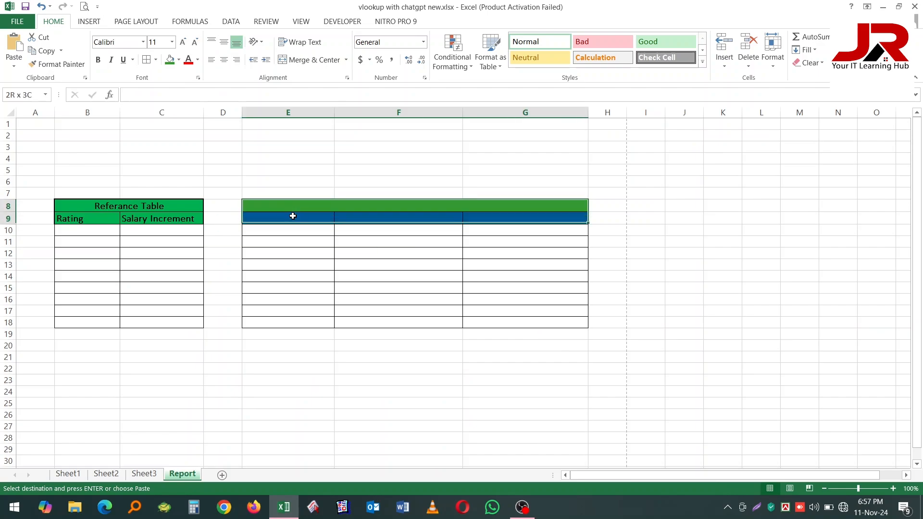
key(ctrl+v)
click(377, 307)
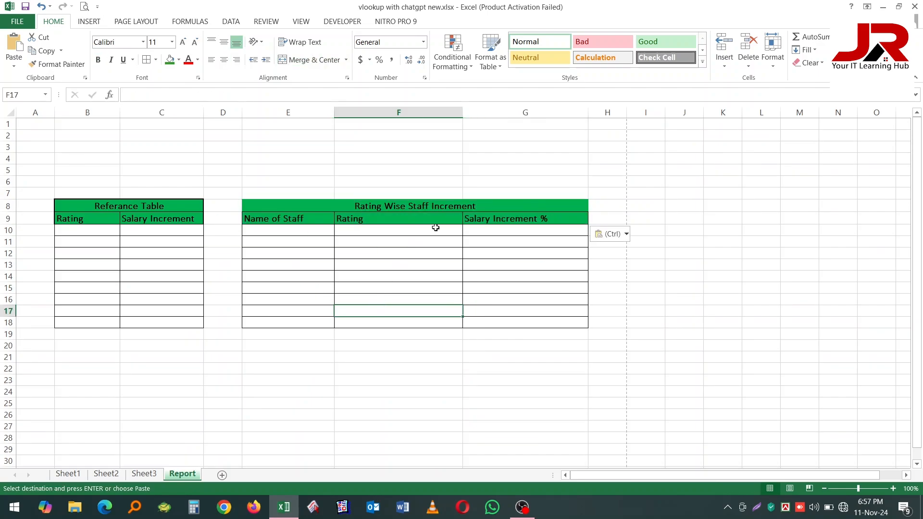
click(518, 218)
click(397, 196)
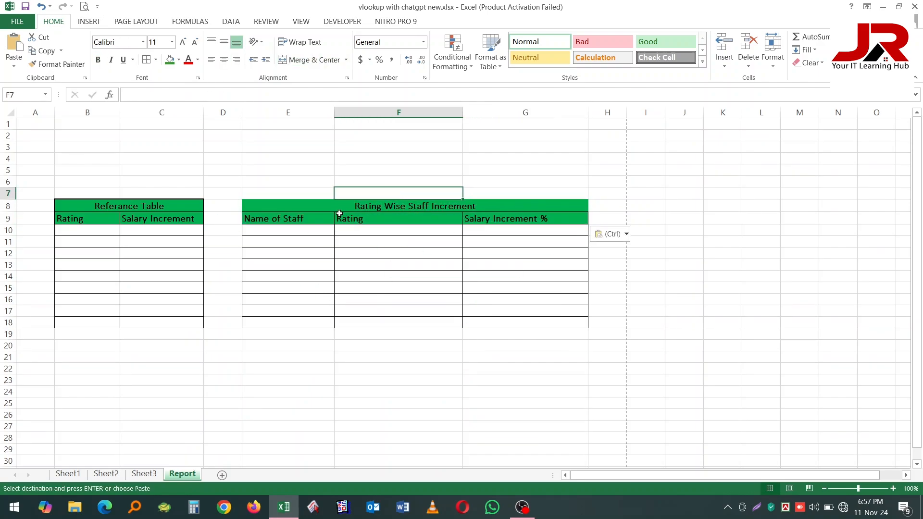
drag(94, 207, 134, 226)
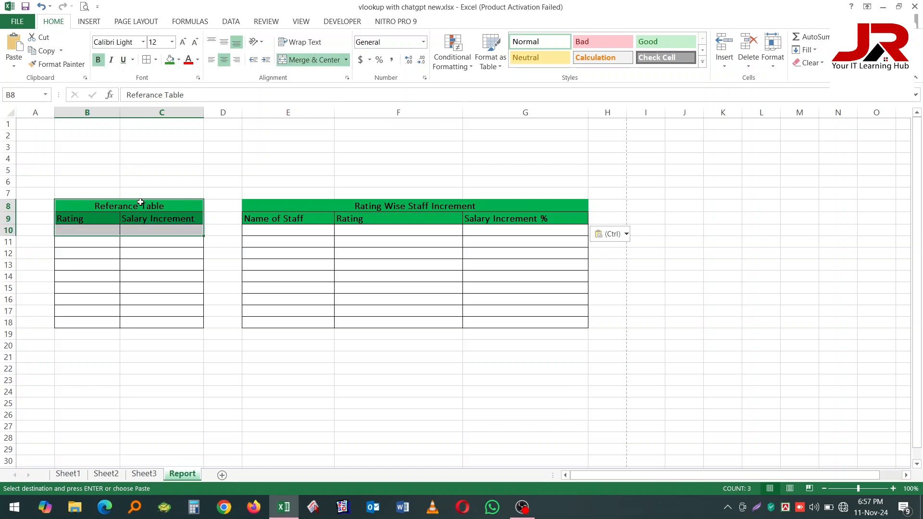
click(96, 206)
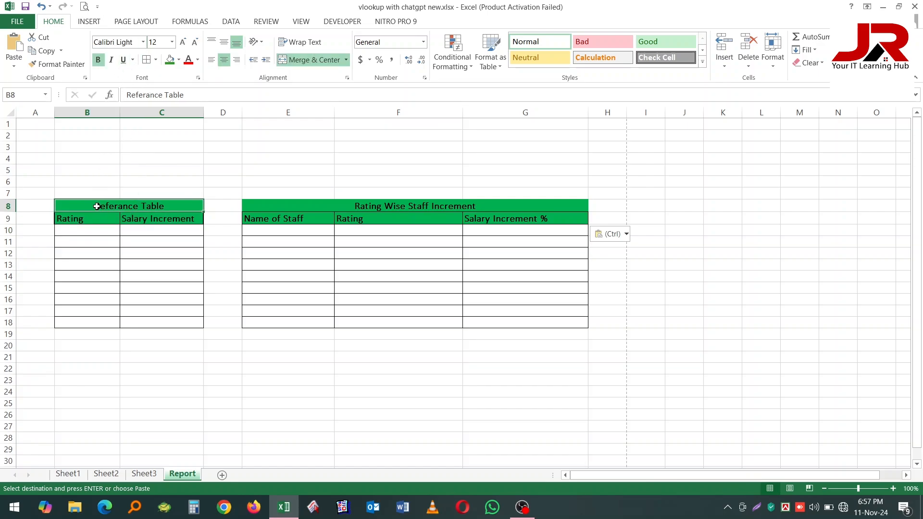
Set the font of the entire Report sheet to Times New Roman
click(11, 111)
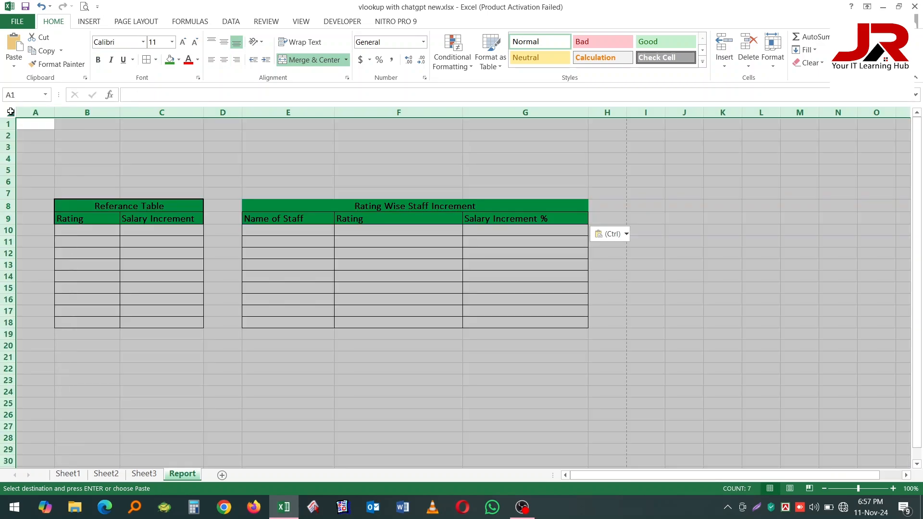
click(143, 44)
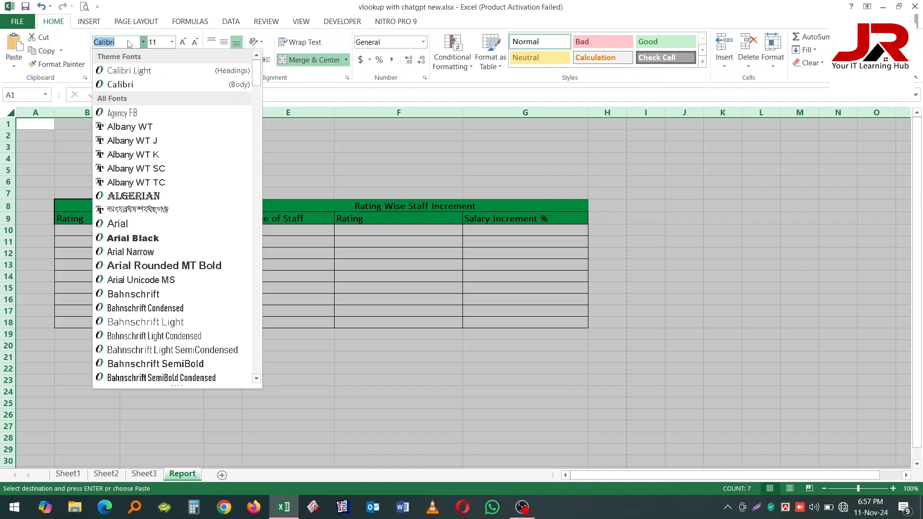
text(Times New Ro)
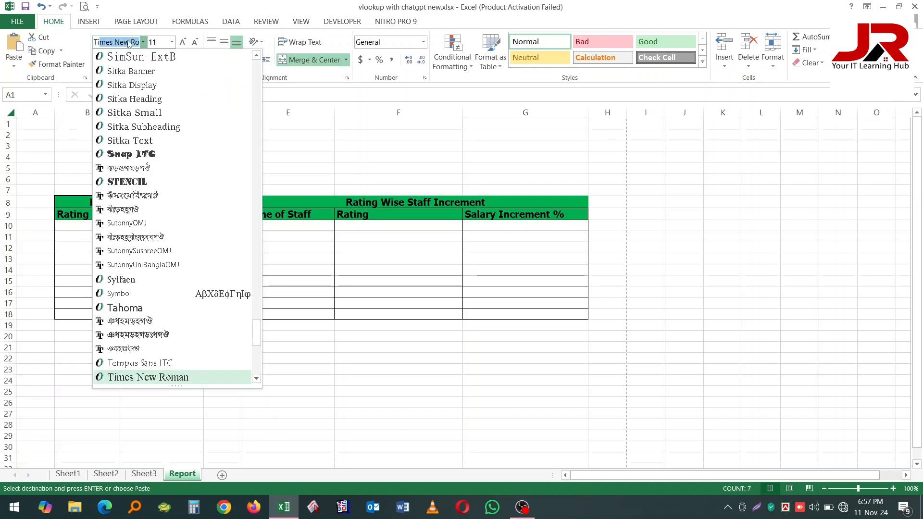
key(Return)
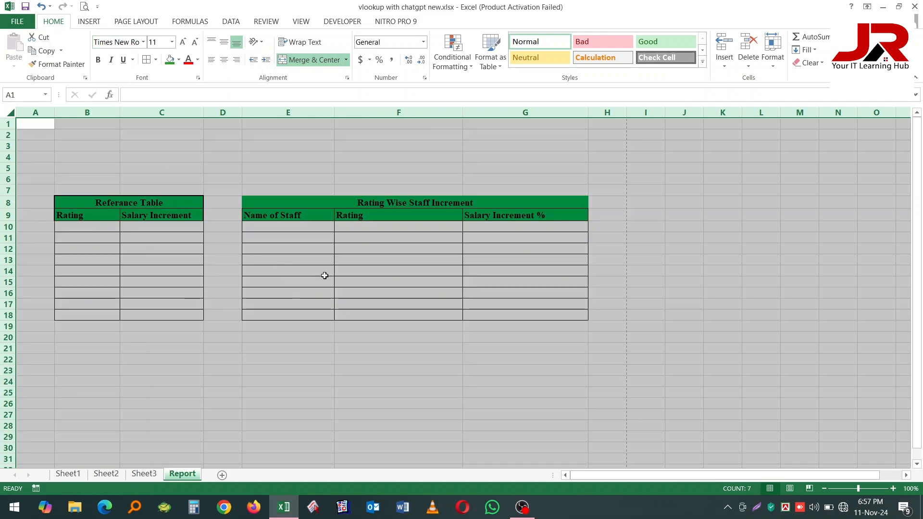
click(252, 260)
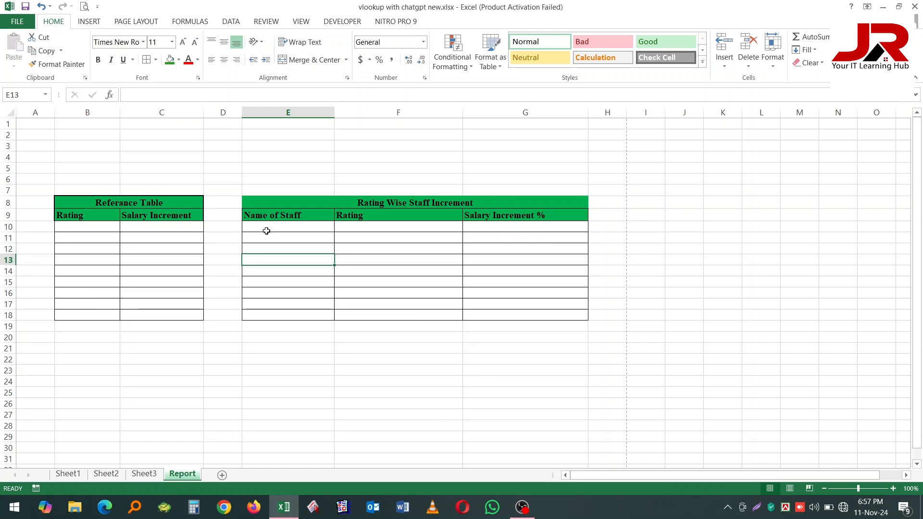
click(276, 341)
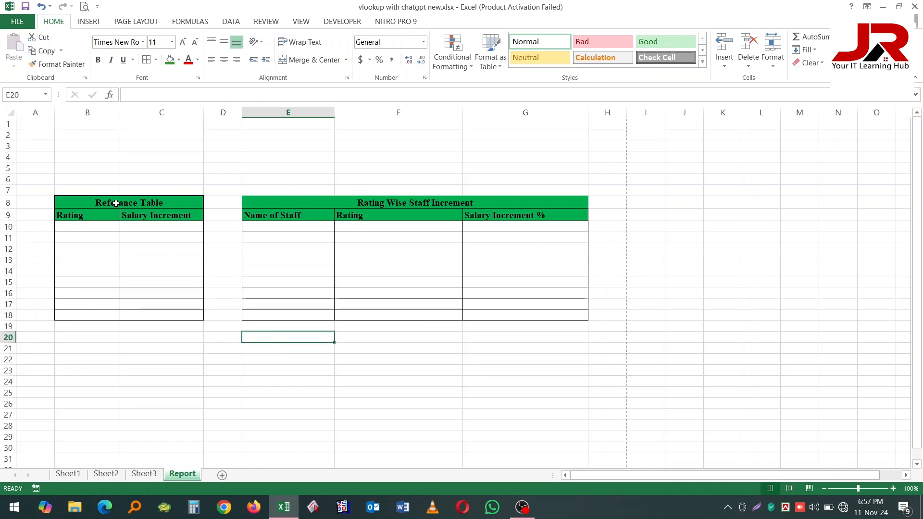
Try italic formatting on the Referance Table's title and header cells B8:C9
click(116, 203)
click(105, 226)
drag(91, 201, 129, 219)
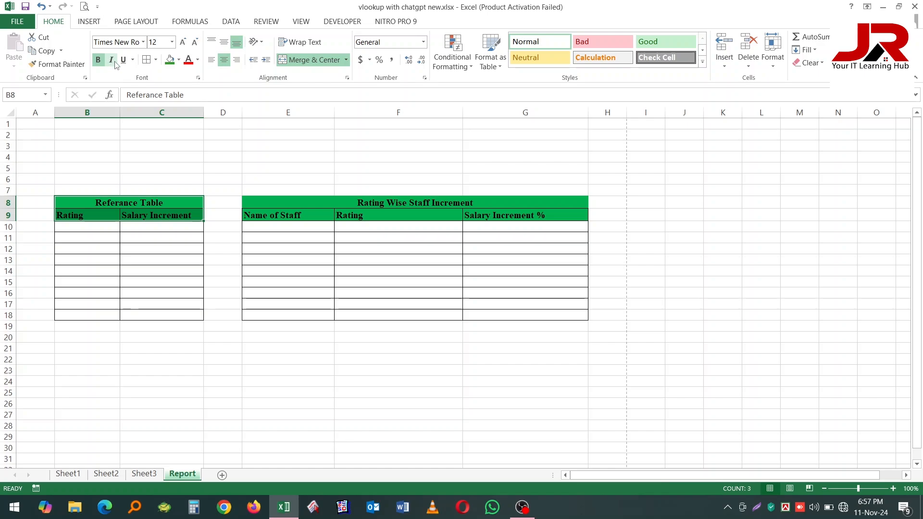
click(111, 61)
click(111, 61)
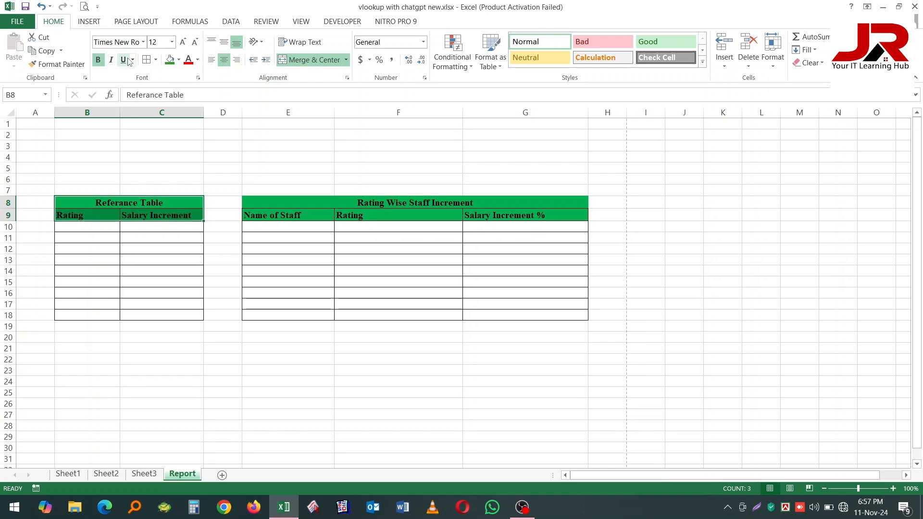
Try underlining the Referance Table's title and header cells B8:C9
click(127, 60)
click(127, 60)
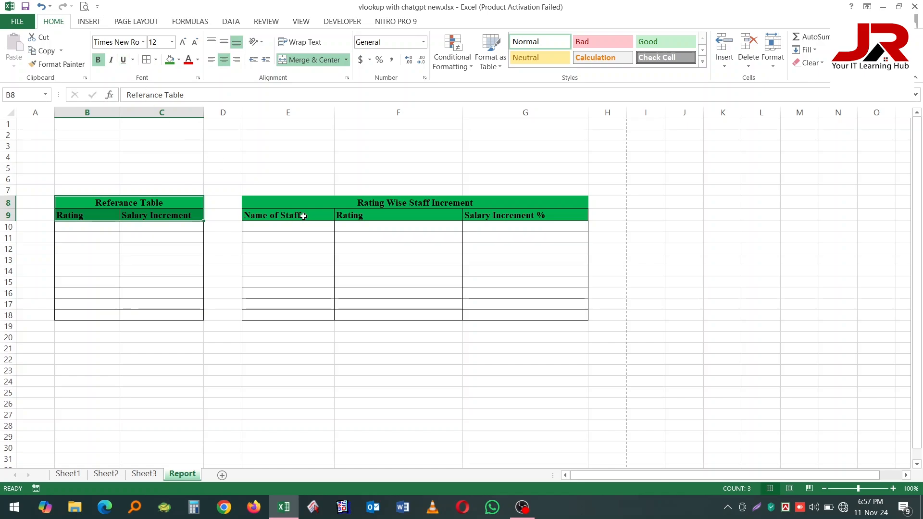
drag(296, 202, 332, 217)
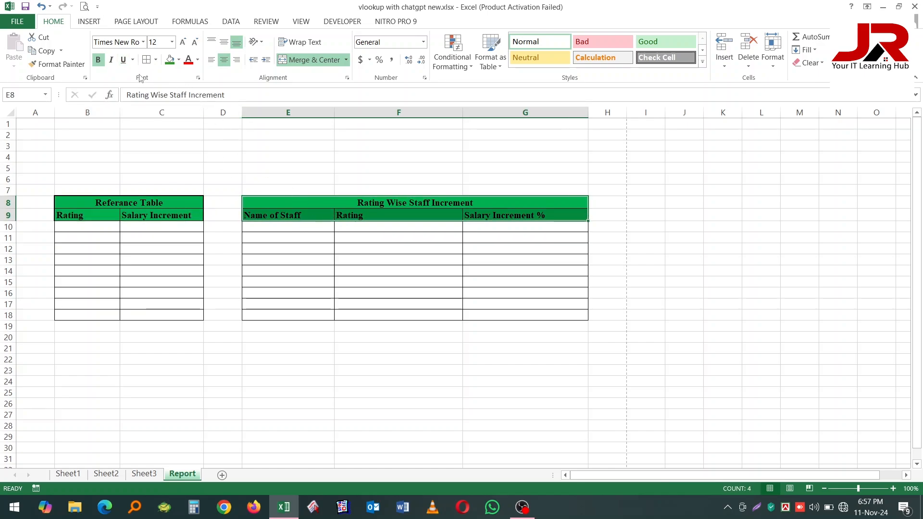
click(277, 246)
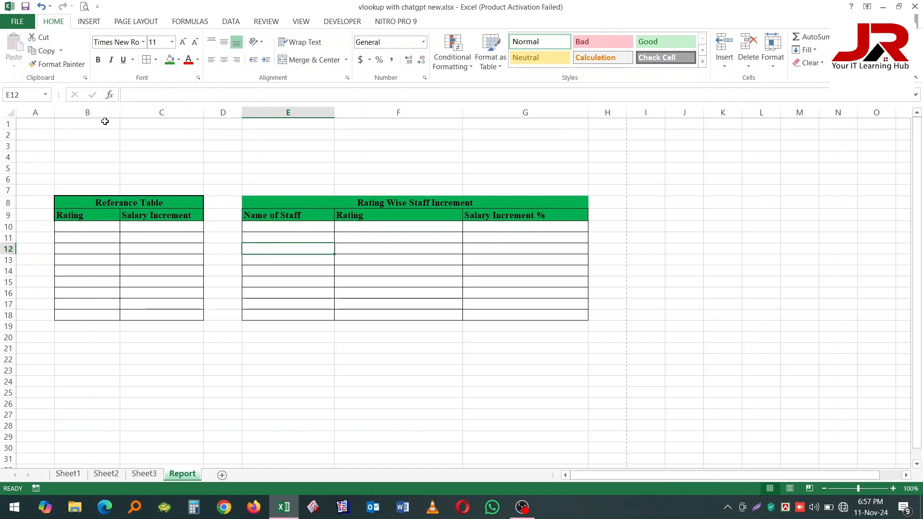
Increase the font size of the Referance Table and Rating Wise Staff Increment titles to 14
click(138, 203)
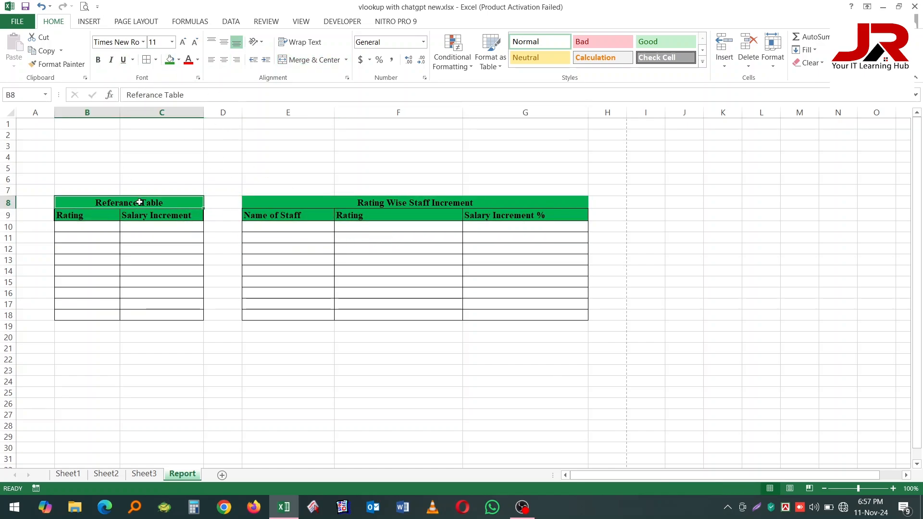
click(183, 43)
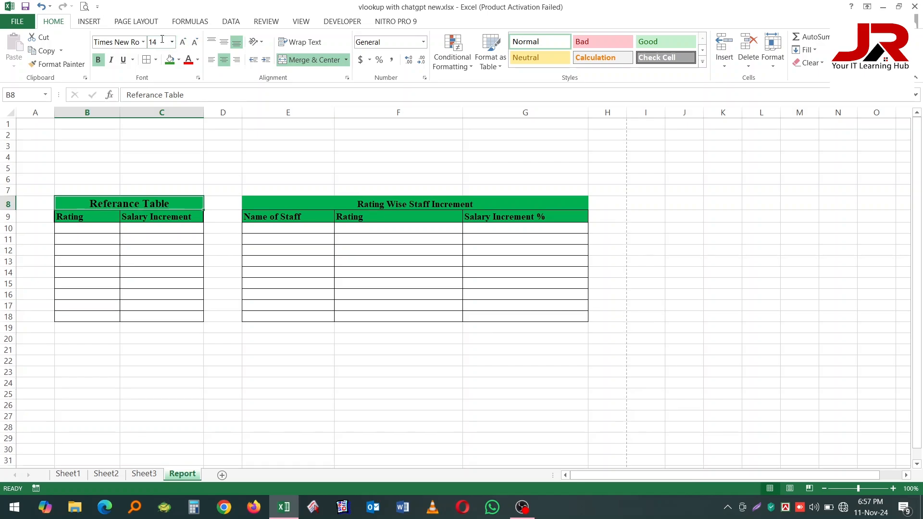
click(162, 41)
click(294, 207)
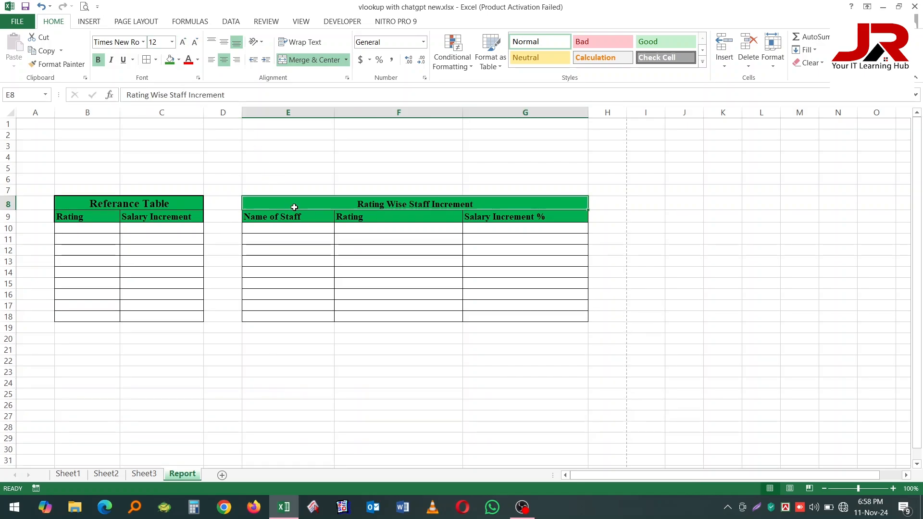
click(129, 206)
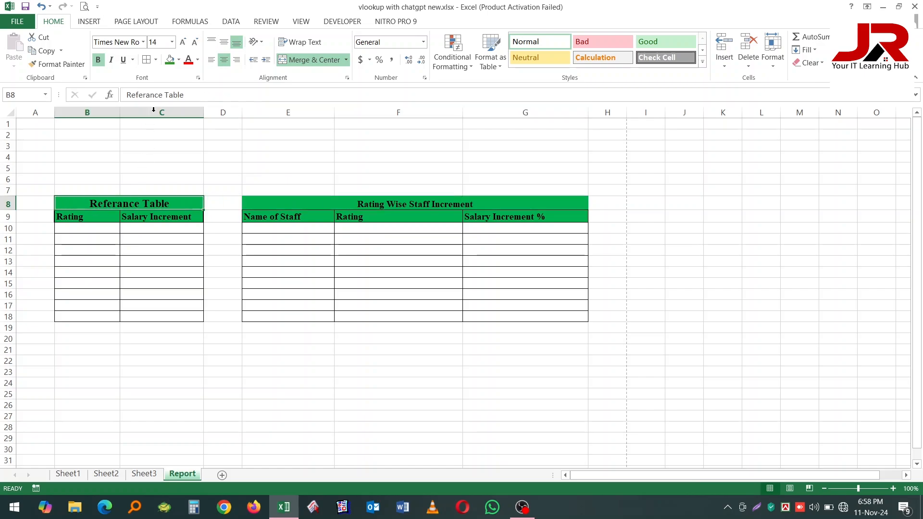
click(297, 207)
click(183, 43)
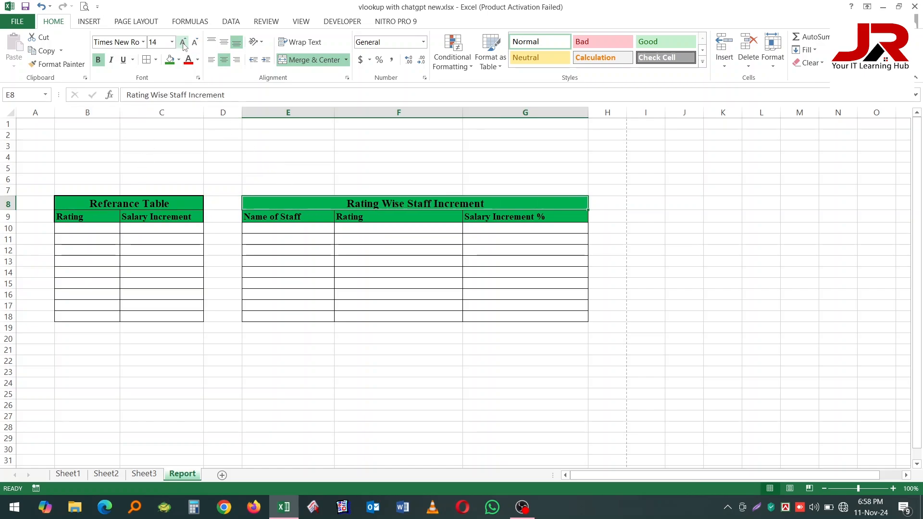
click(329, 286)
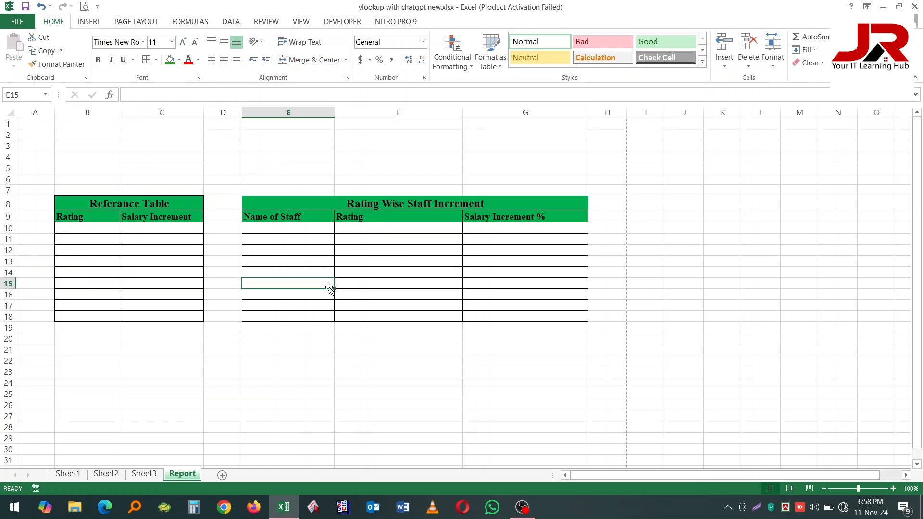
Make row 8 taller and align both table titles to the vertical middle of their merged cells
click(341, 212)
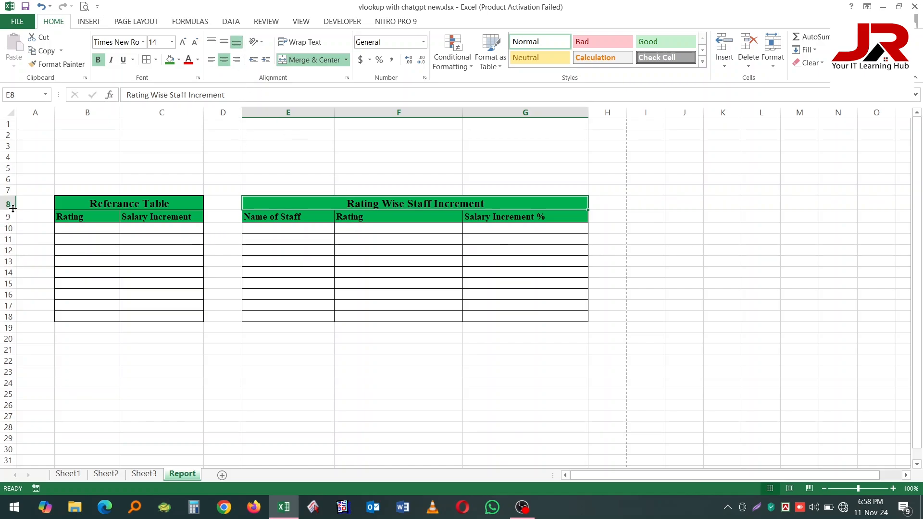
drag(13, 208, 13, 241)
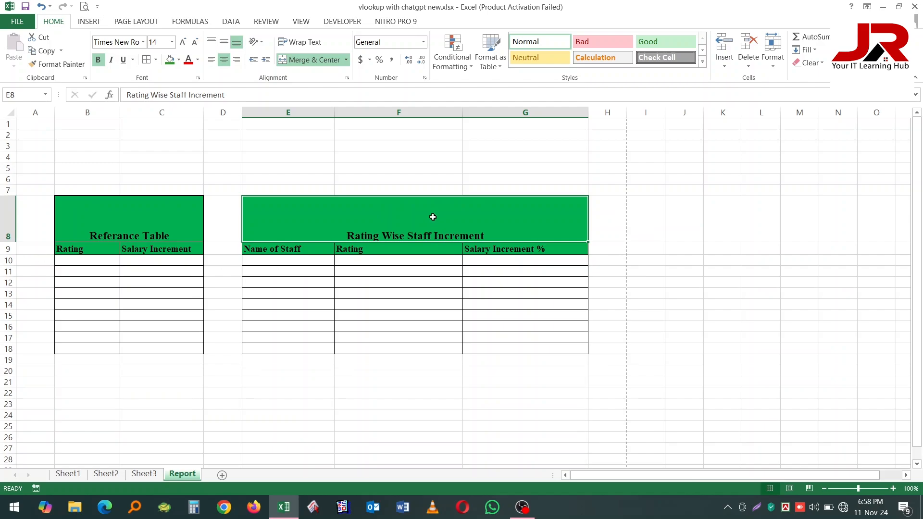
click(388, 380)
click(387, 236)
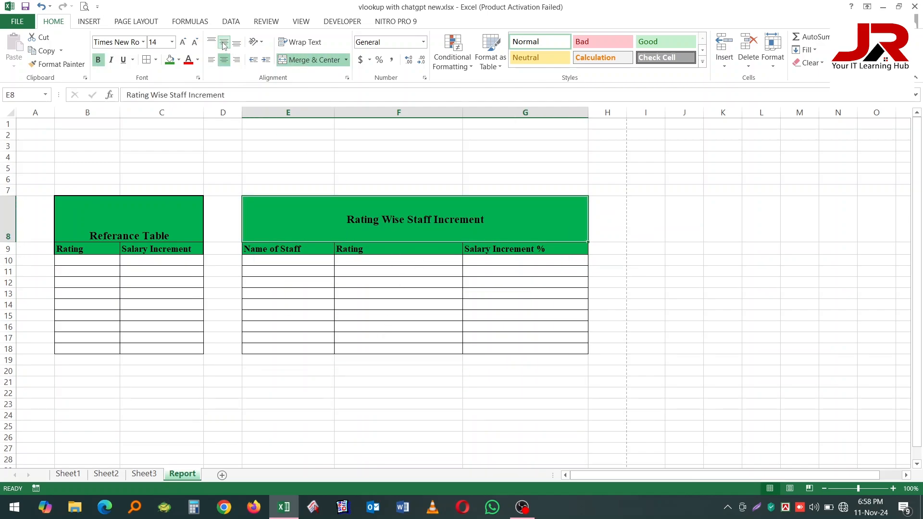
click(127, 237)
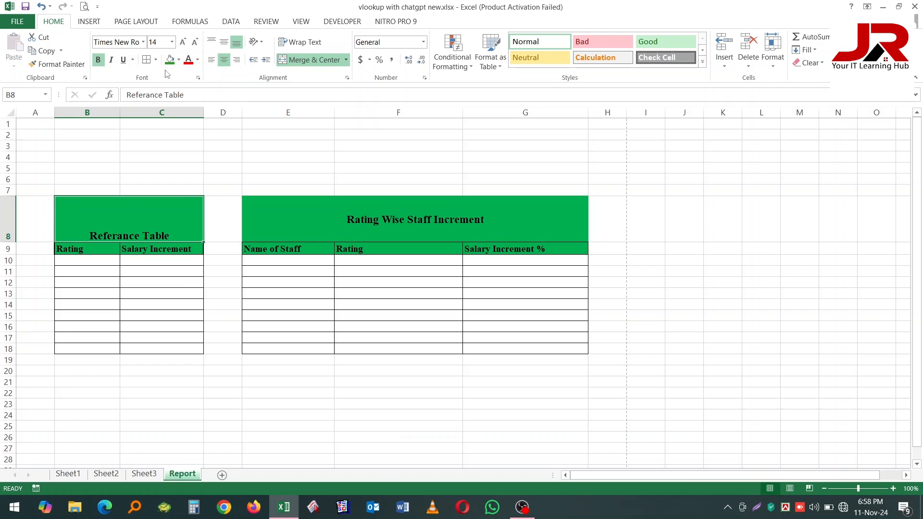
click(226, 46)
click(38, 399)
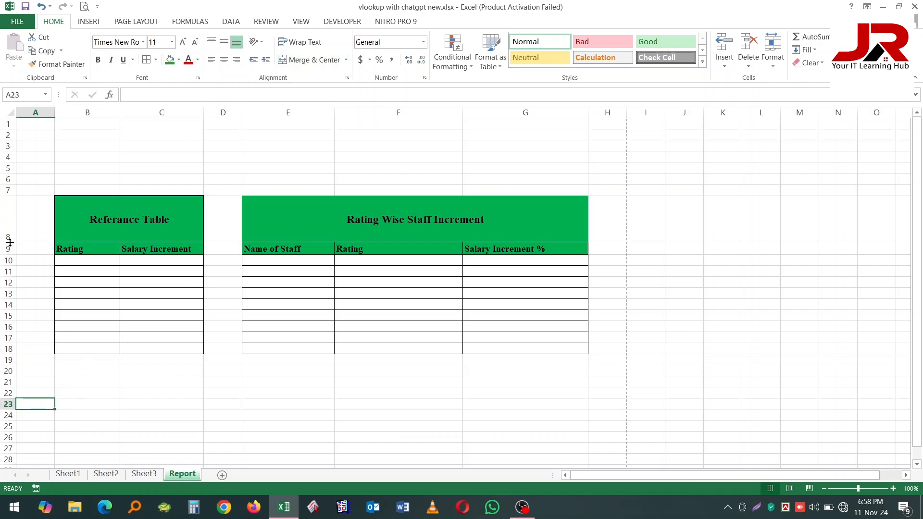
Reduce the height of title row 8 and increase the height of header row 9
mouse_move(10, 242)
mouse_down()
mouse_move(17, 207)
mouse_move(26, 218)
mouse_move(15, 241)
mouse_up()
click(133, 290)
click(377, 345)
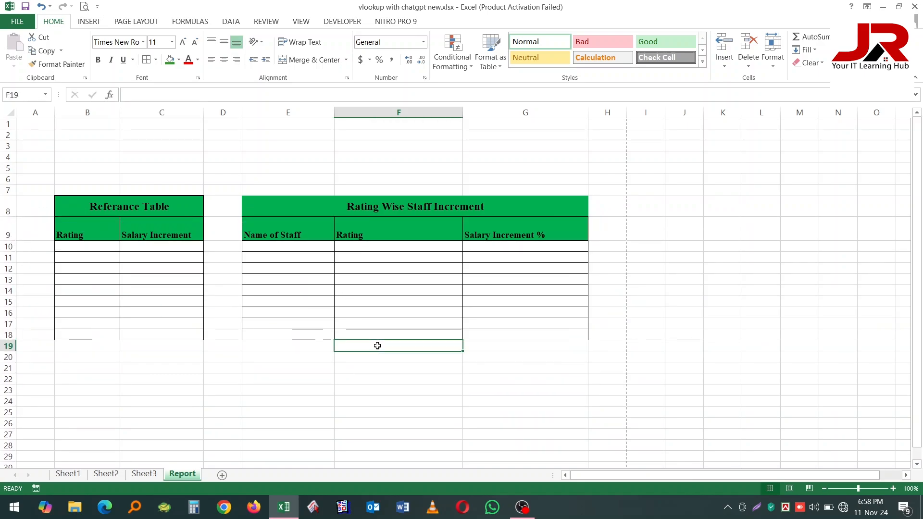
Center the column headers in B9:G9 both horizontally and vertically
drag(91, 234, 492, 234)
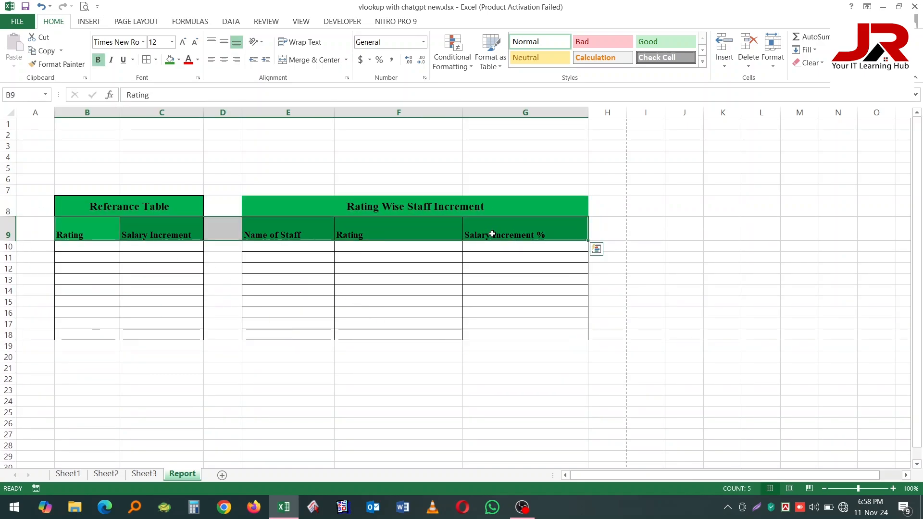
click(224, 59)
click(224, 43)
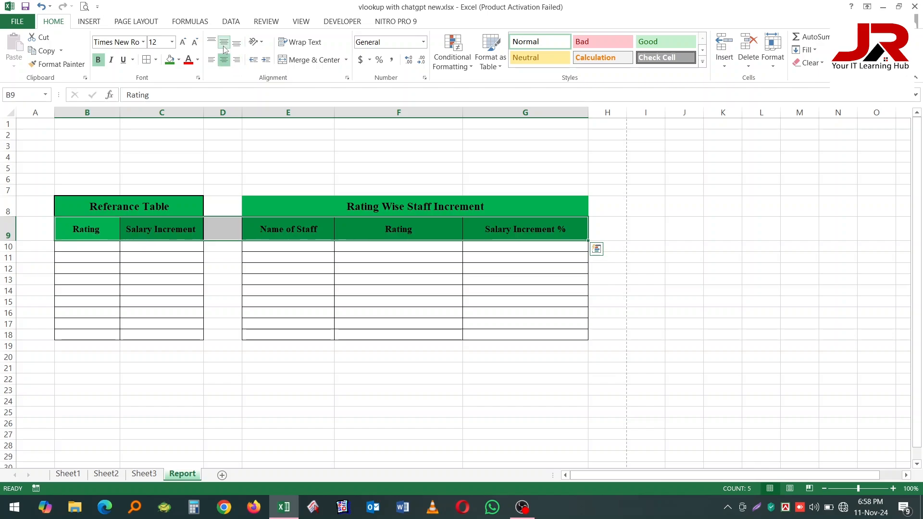
click(341, 356)
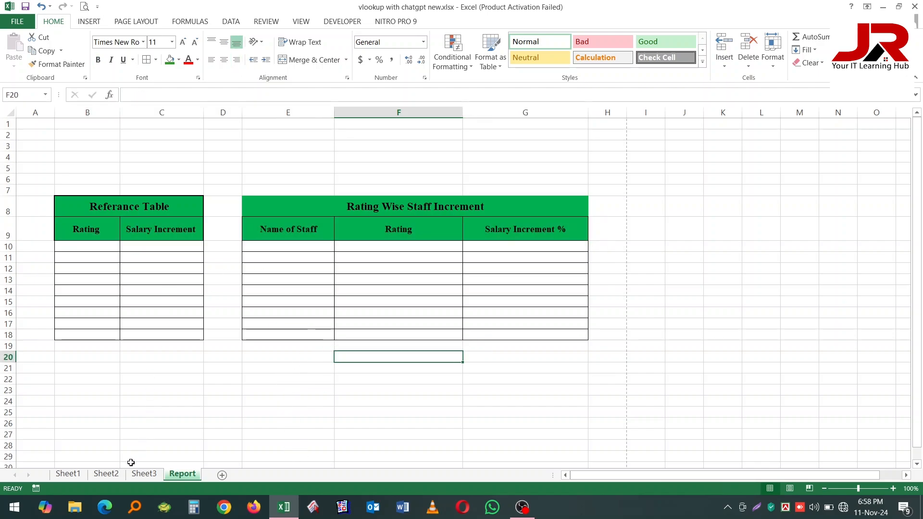
Copy the rating and salary increment values from B8:C12 of Sheet1 into the Report sheet starting at B10
click(68, 473)
drag(66, 254, 149, 323)
key(ctrl+c)
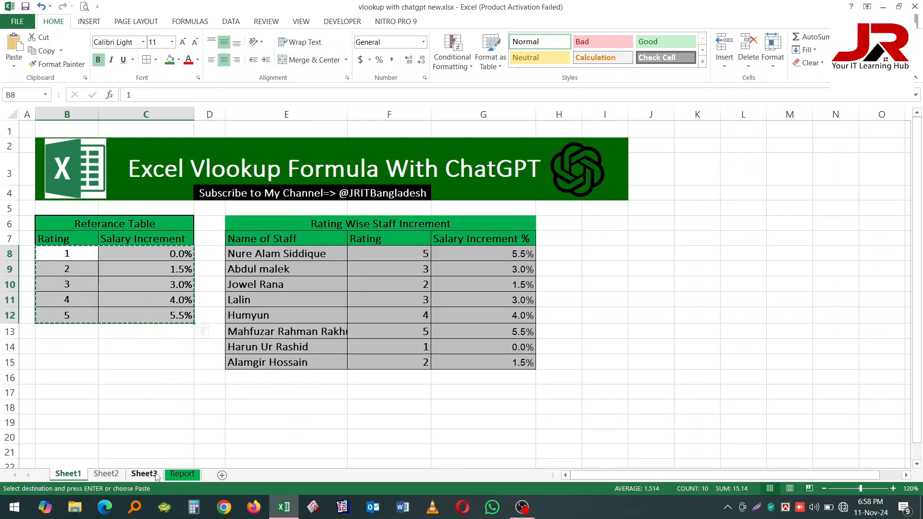
click(182, 473)
click(109, 247)
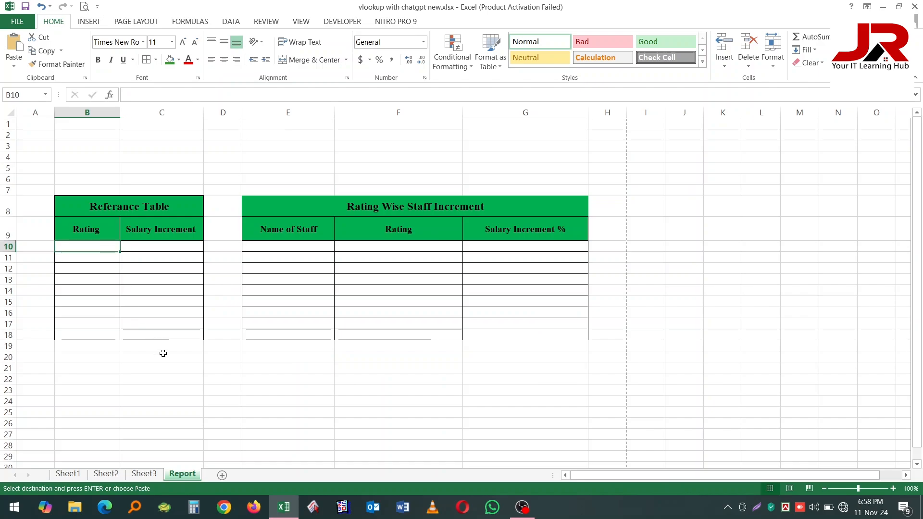
key(ctrl+v)
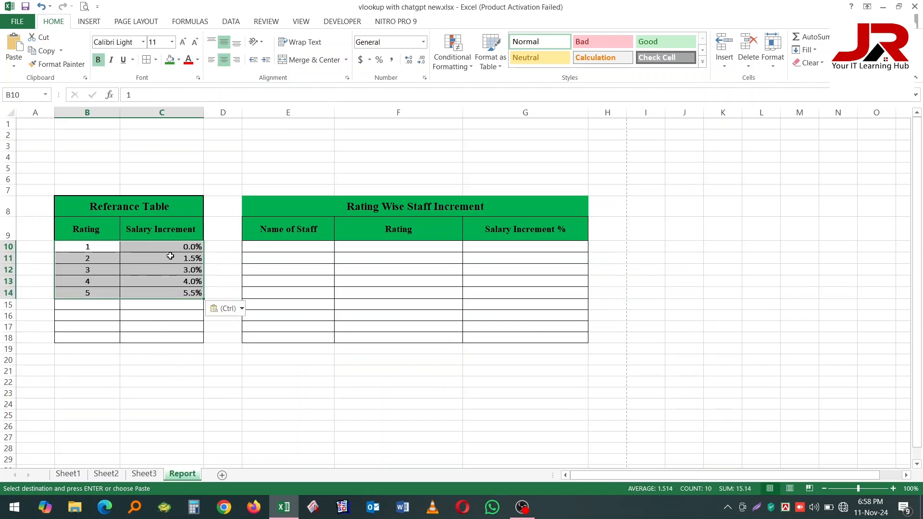
Change the number format of the Salary Increment values in C10:C14 to General and check the resulting cells
drag(170, 246, 182, 293)
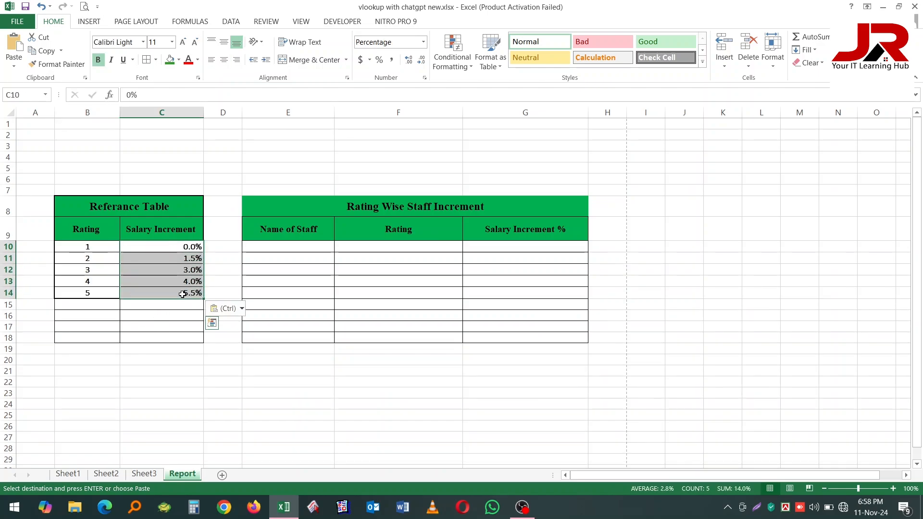
click(422, 42)
click(403, 65)
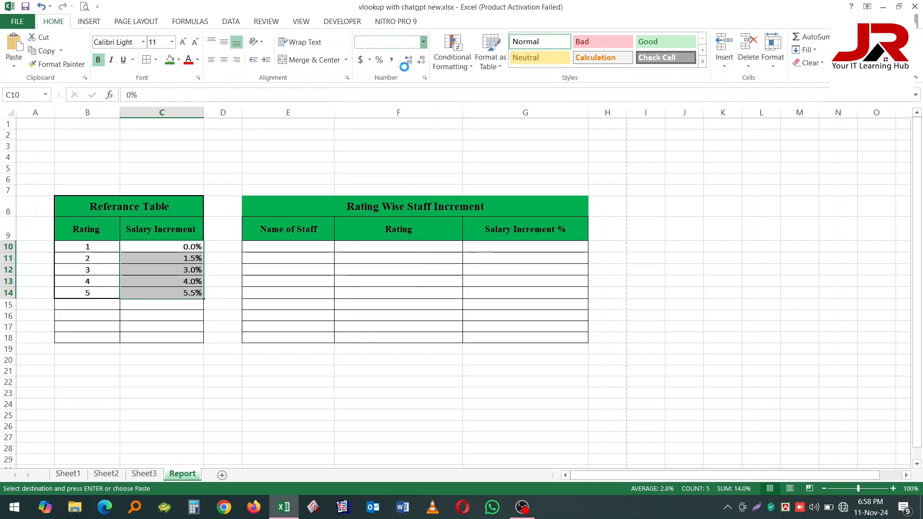
click(159, 426)
click(189, 245)
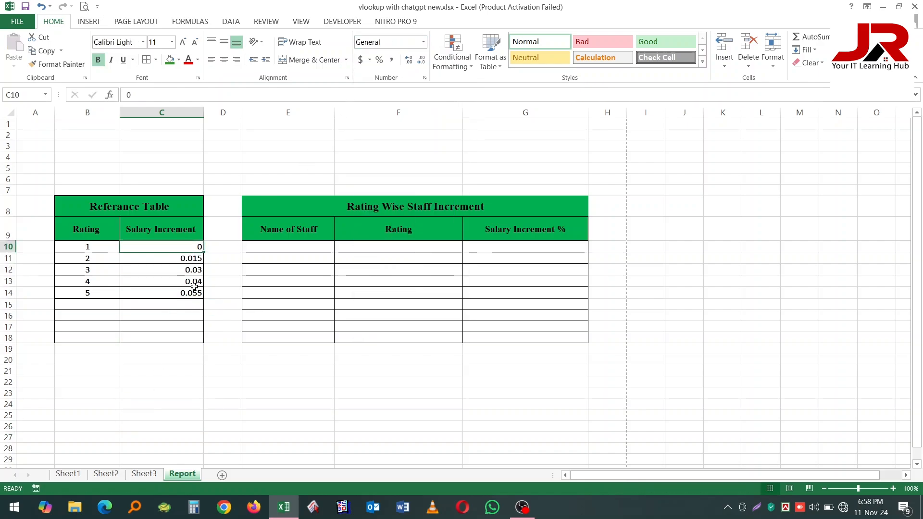
click(190, 259)
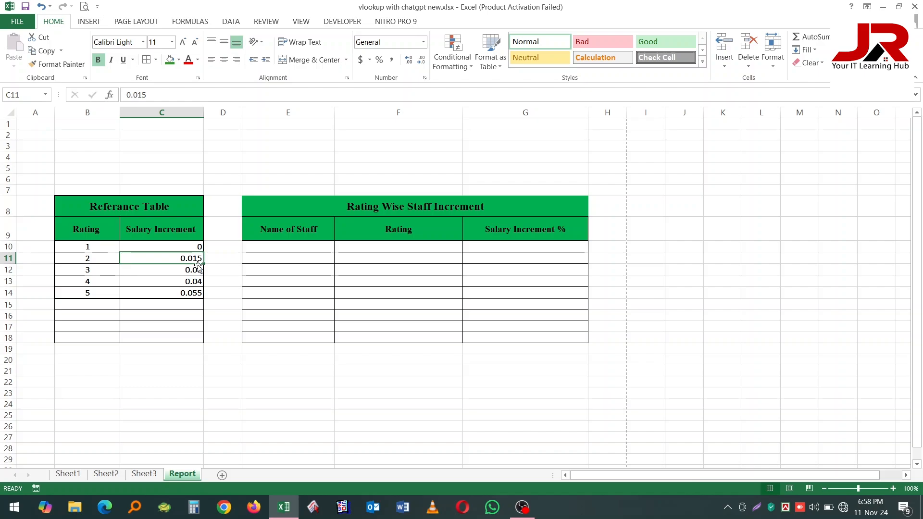
drag(178, 363, 180, 351)
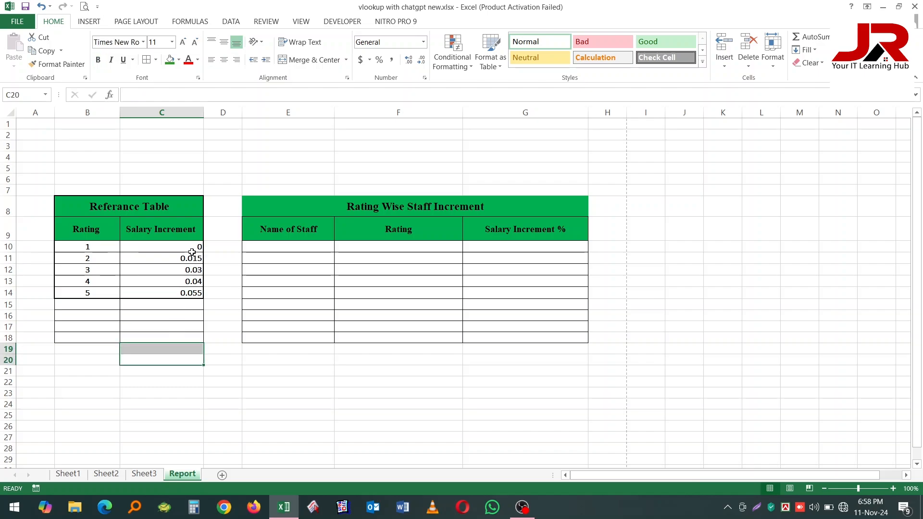
Format the Salary Increment values in C10:C14 as percentages with one decimal place
drag(192, 247, 195, 292)
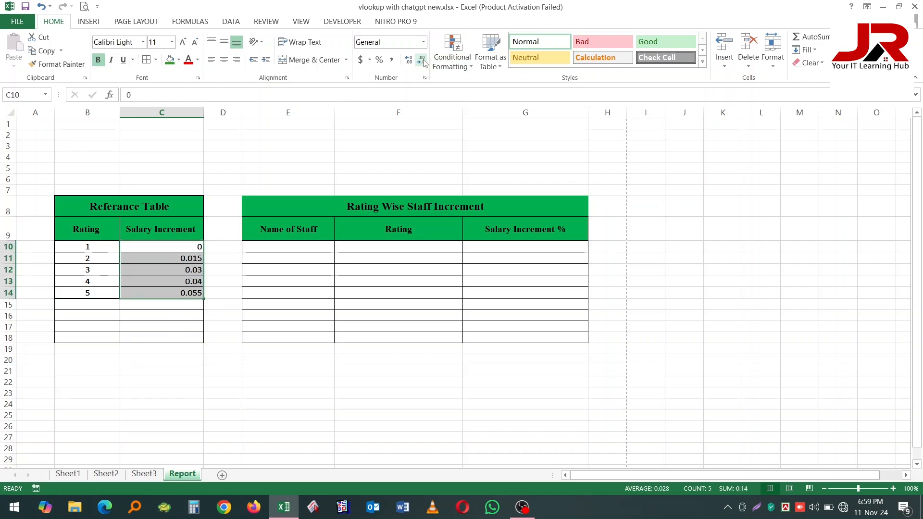
click(378, 61)
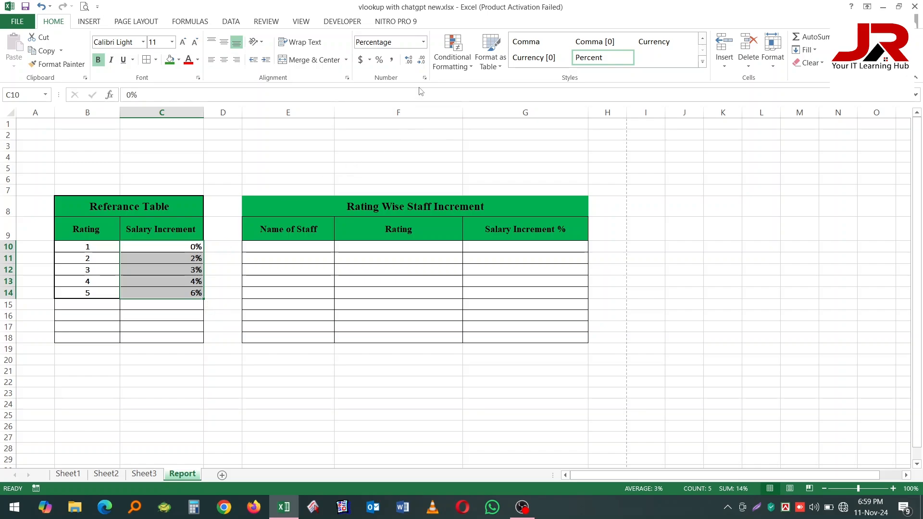
click(408, 62)
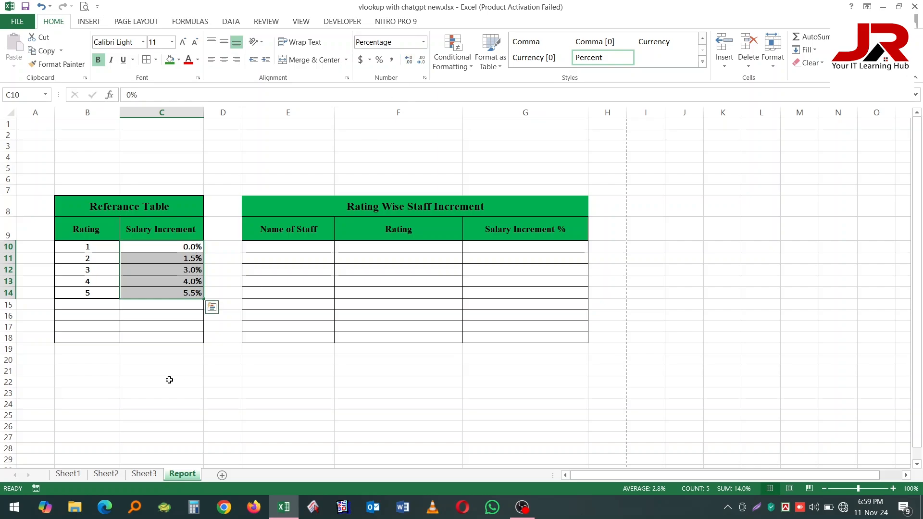
click(156, 393)
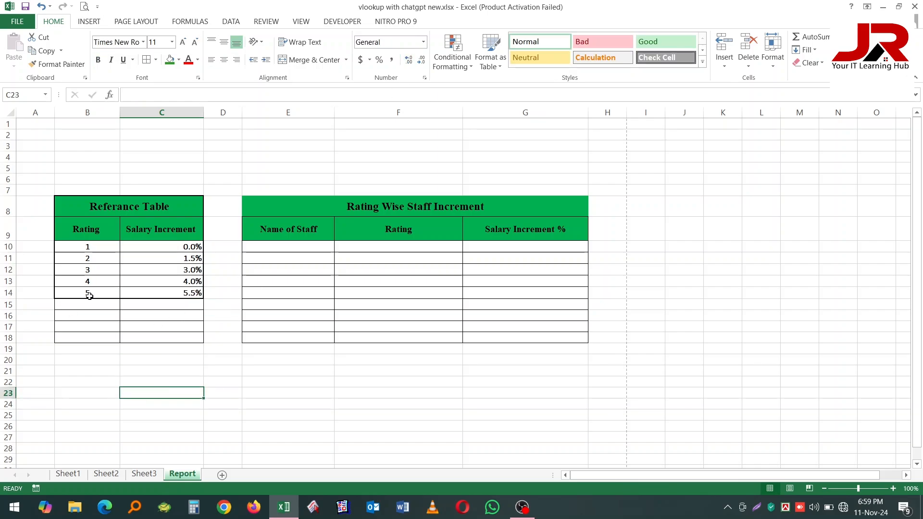
click(97, 250)
click(118, 349)
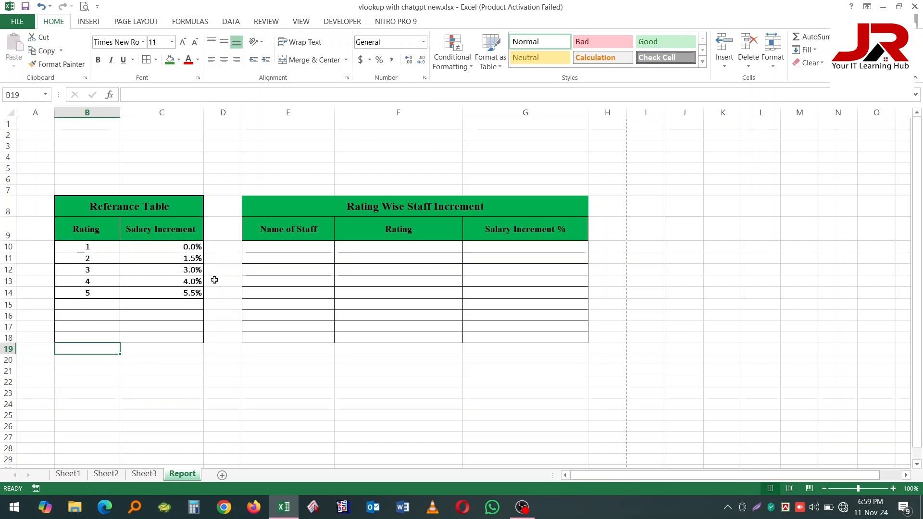
Remove all borders from the empty cells B15:C20 below the Referance Table values
drag(72, 303, 171, 363)
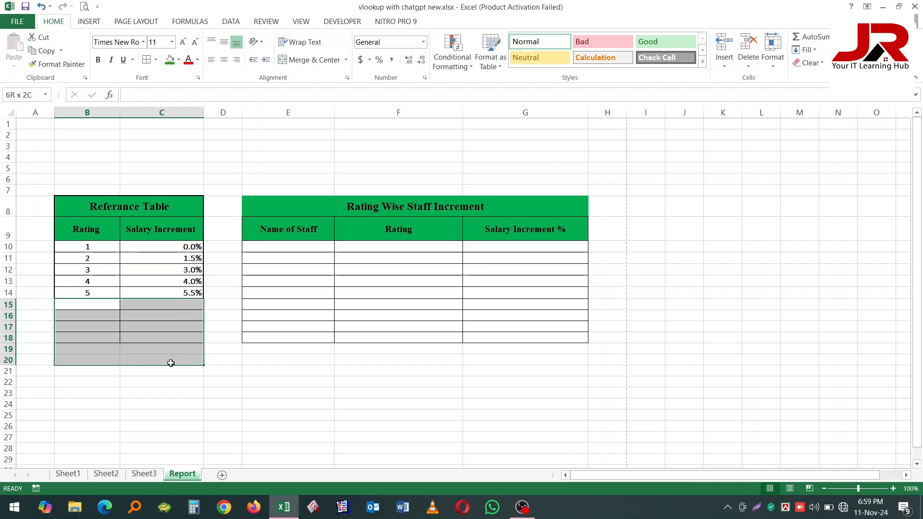
click(156, 62)
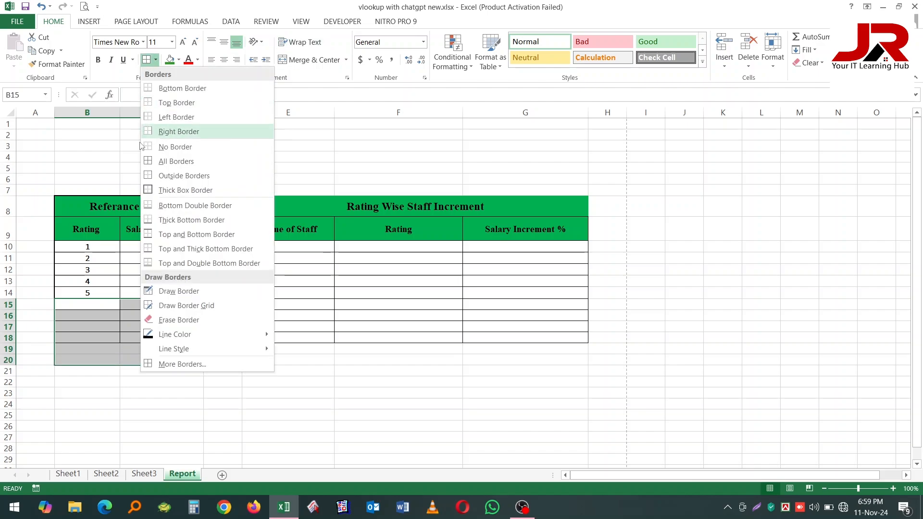
click(175, 146)
click(154, 392)
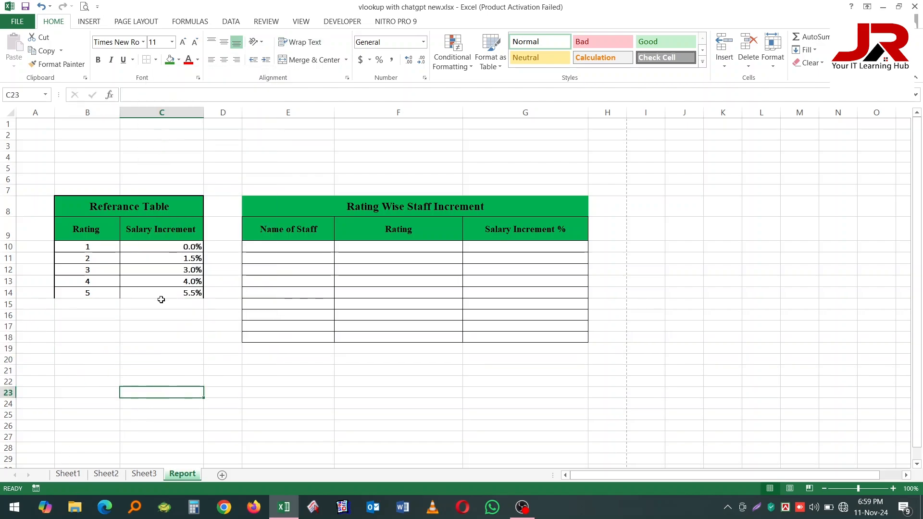
Apply all borders to the last two rating rows, B13:C14, of the Referance Table
drag(71, 281, 185, 295)
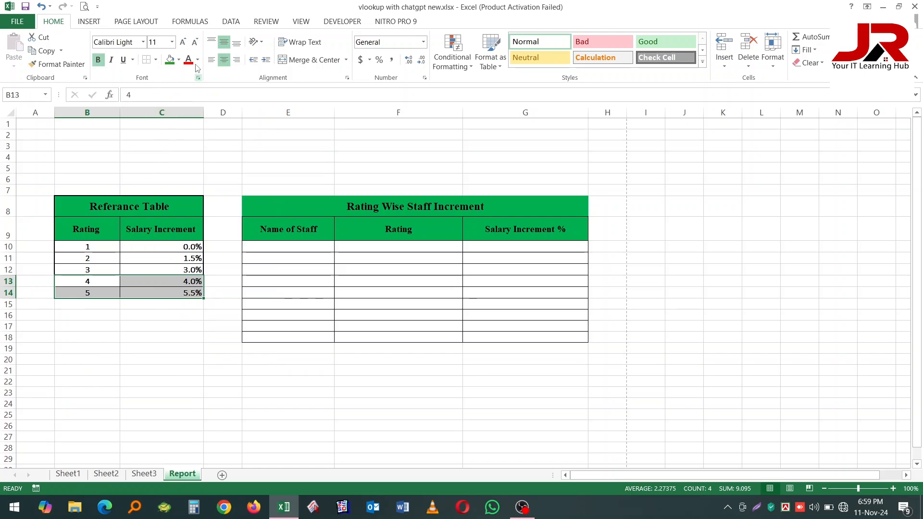
click(156, 60)
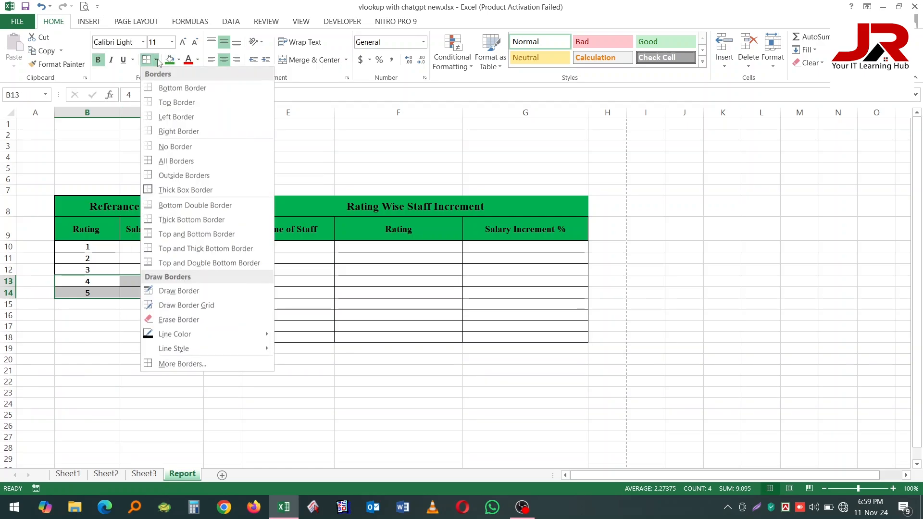
click(173, 159)
drag(161, 381, 161, 392)
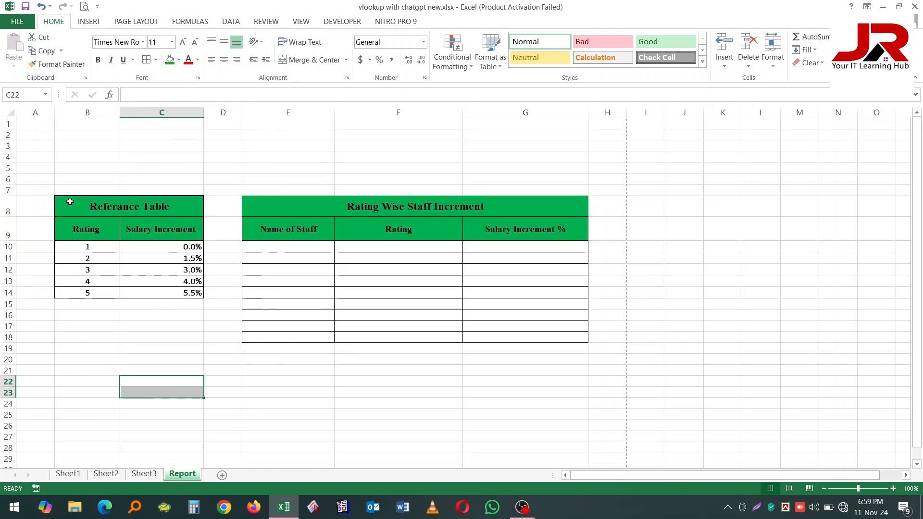
Put a thick box border around the whole Referance Table, B8:C14
drag(70, 202, 138, 296)
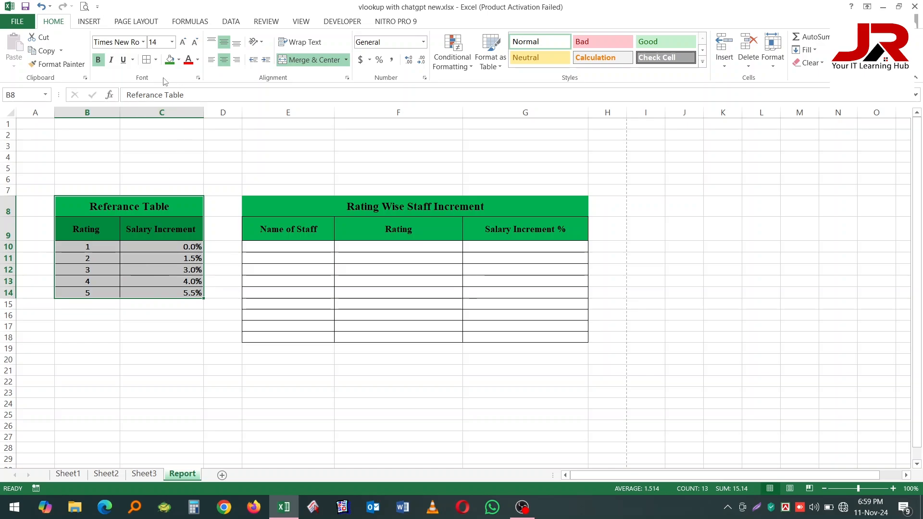
click(155, 60)
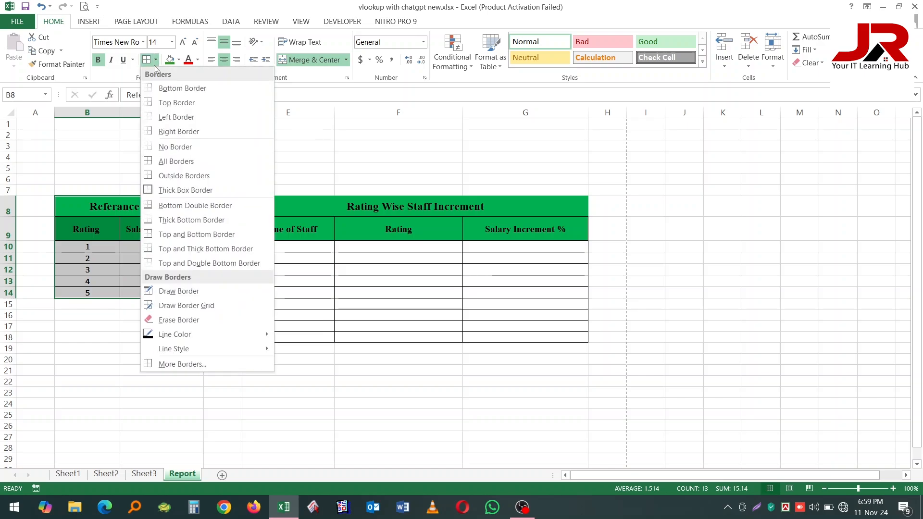
click(186, 190)
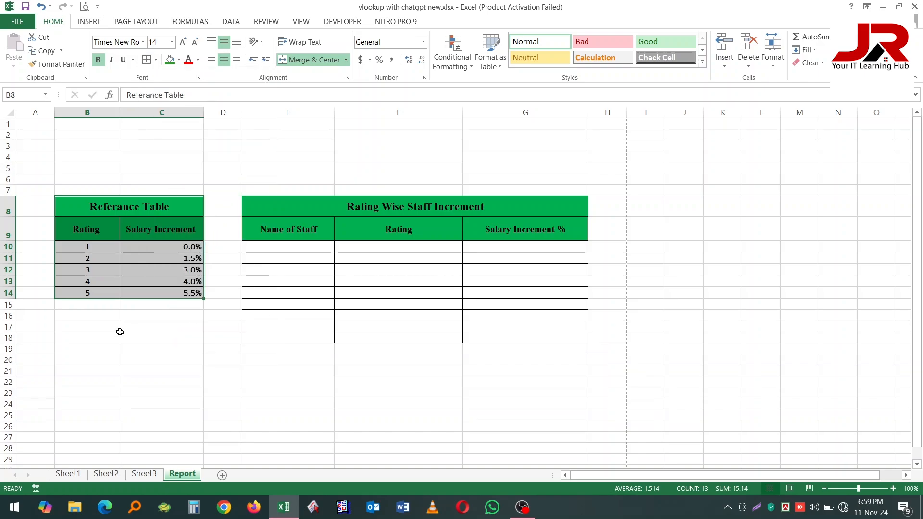
click(113, 359)
click(247, 382)
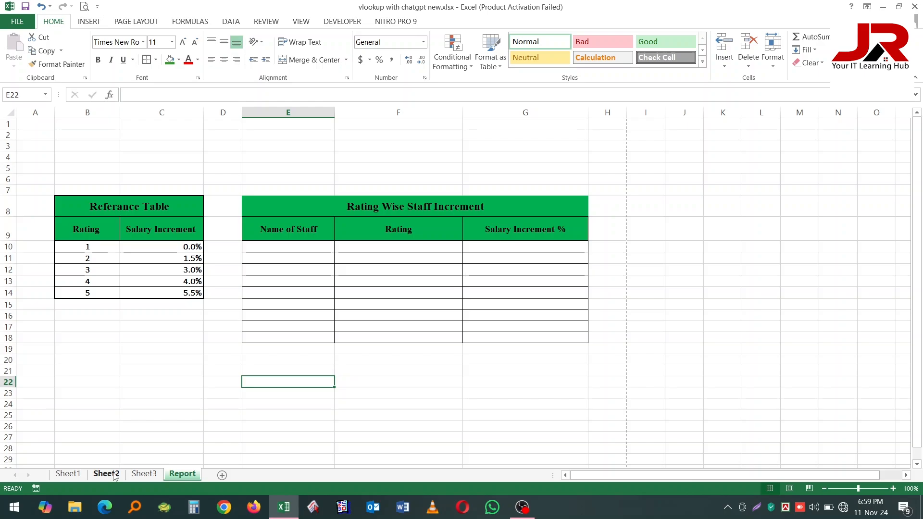
Copy the staff names, ratings and increment percentages from E8:G15 of Sheet1 into the Report sheet starting at E10
click(106, 474)
click(67, 474)
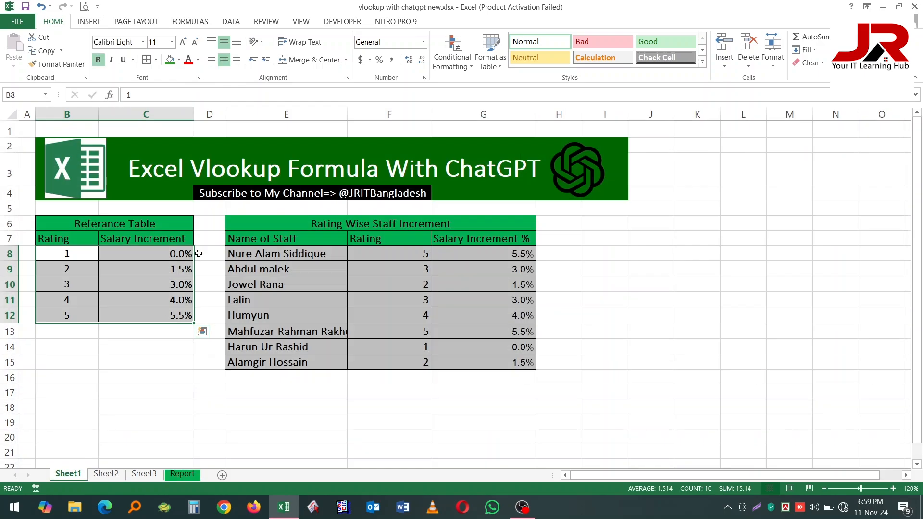
drag(246, 252, 481, 364)
key(ctrl+c)
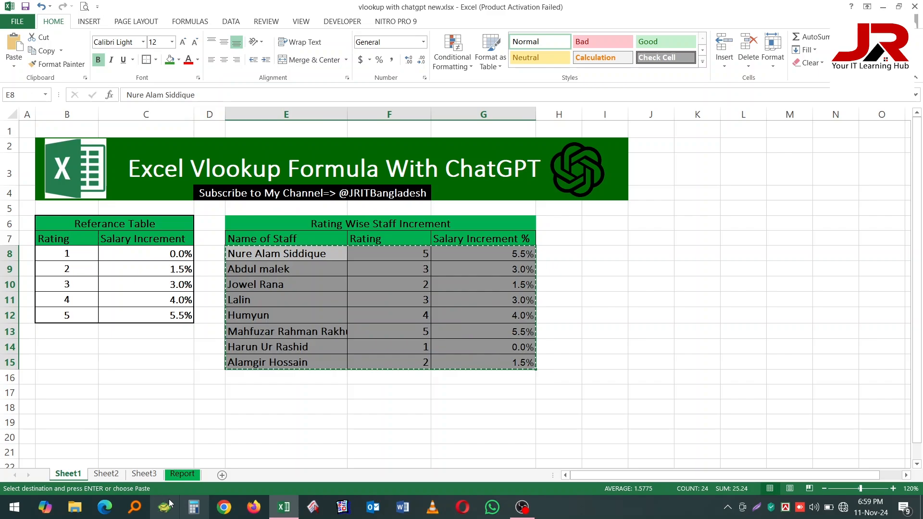
click(175, 475)
click(274, 250)
key(ctrl+v)
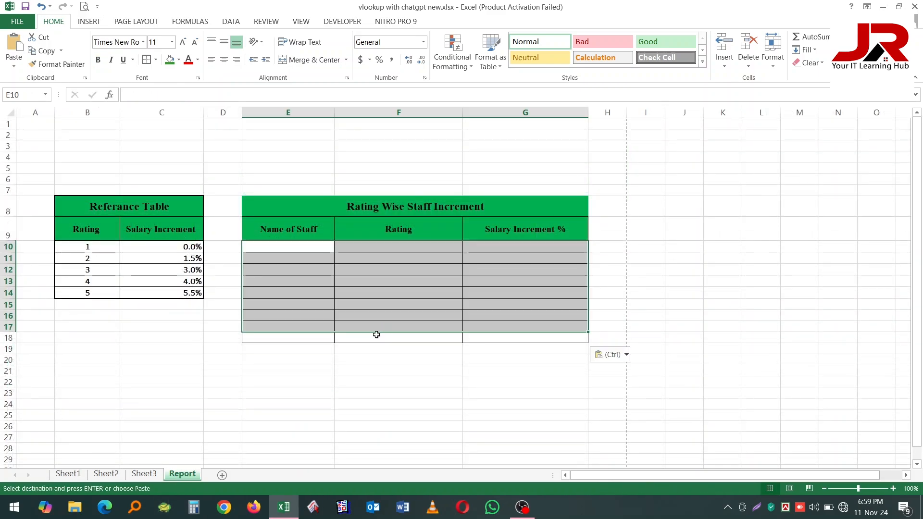
click(476, 375)
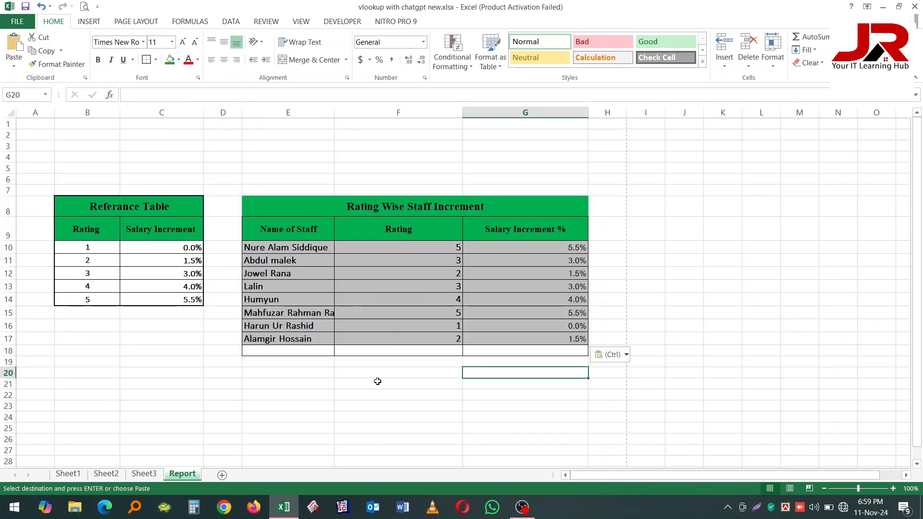
click(262, 375)
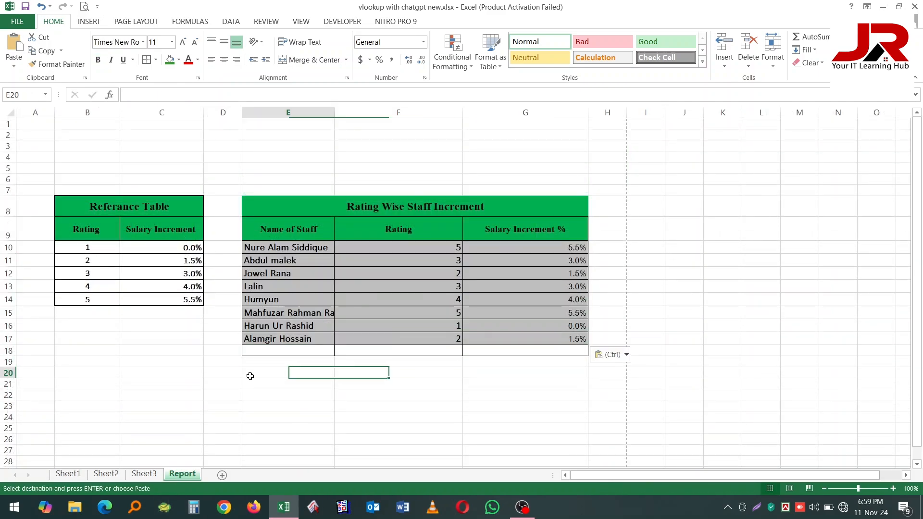
Delete the empty row 18 below the staff increment data
click(9, 351)
right_click(10, 351)
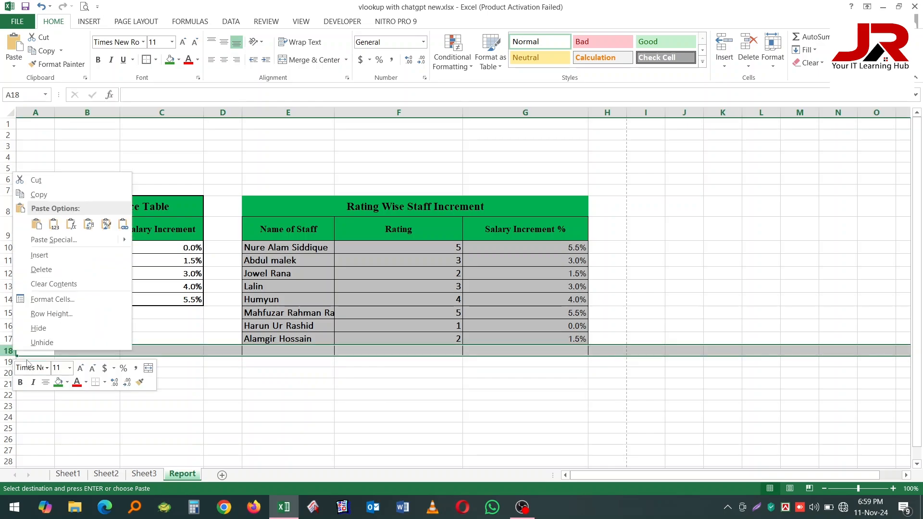
click(46, 269)
click(354, 406)
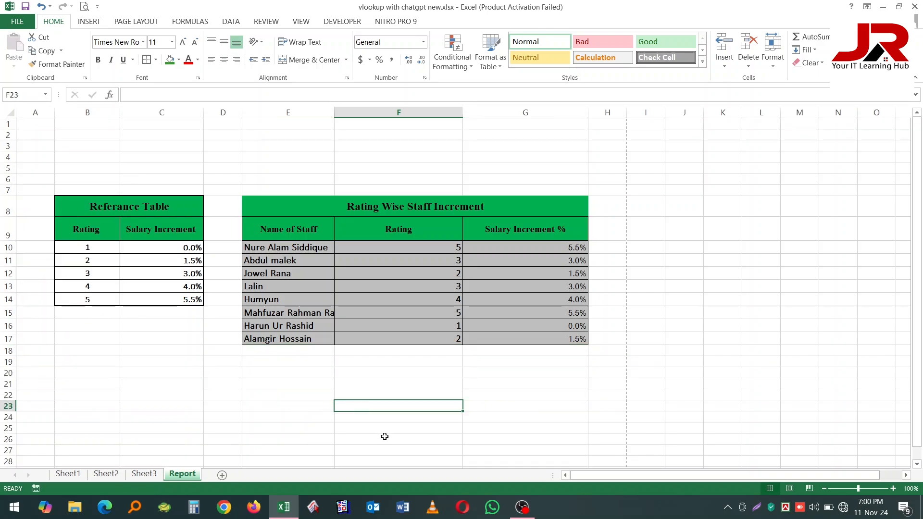
Reset the Salary Increment % values in G10:G17 to General, and format them as percentages with one decimal place
drag(552, 249, 552, 334)
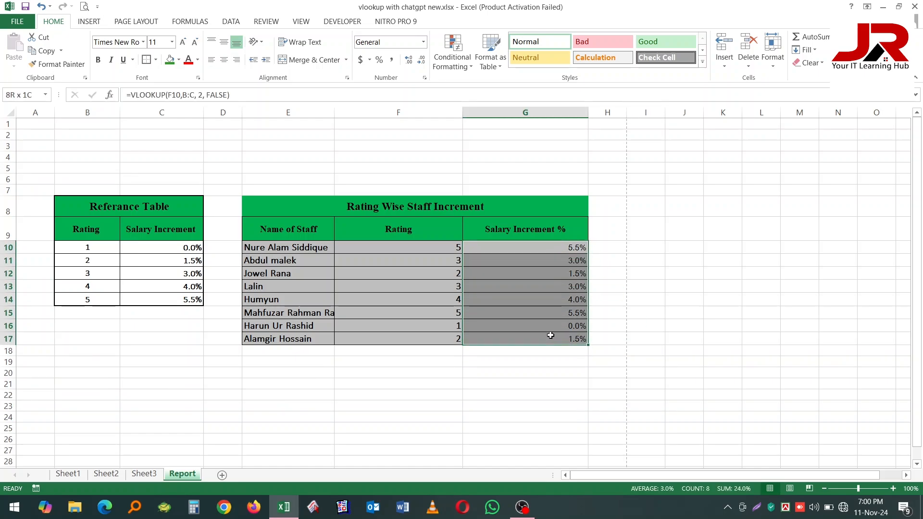
click(382, 61)
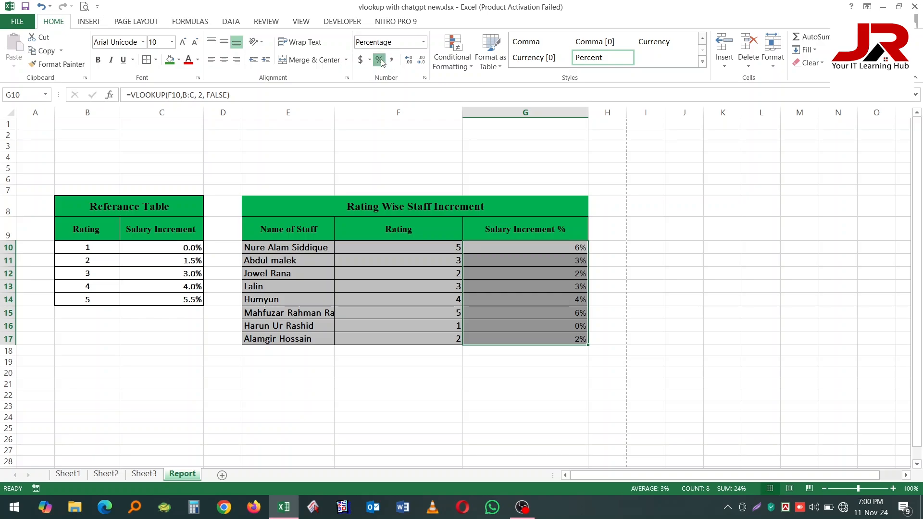
click(424, 42)
click(391, 61)
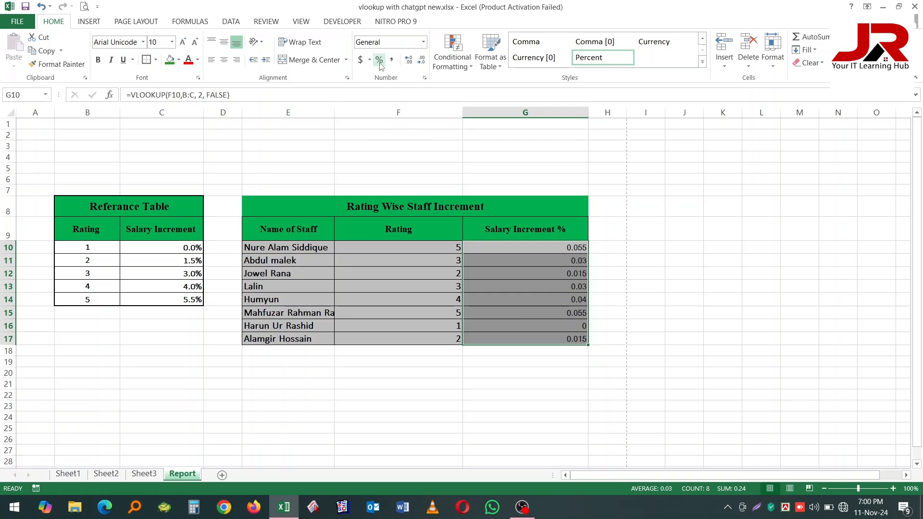
click(379, 60)
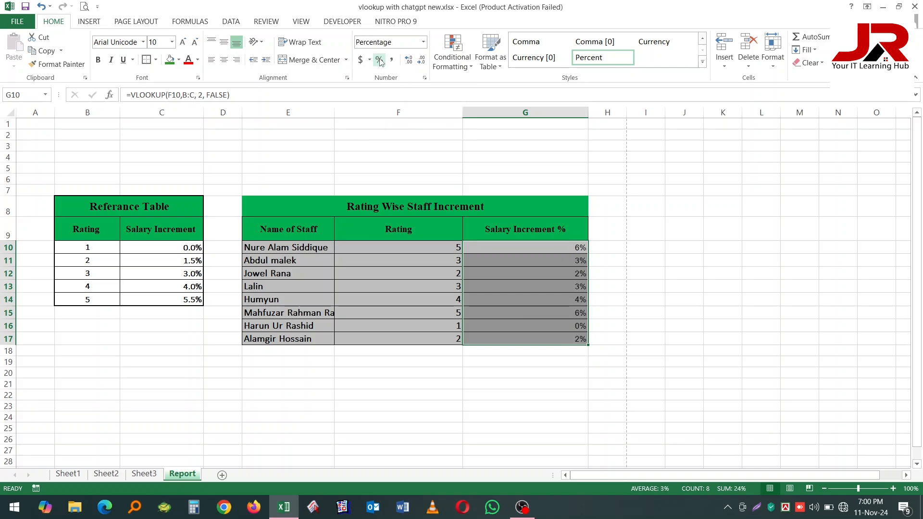
click(409, 60)
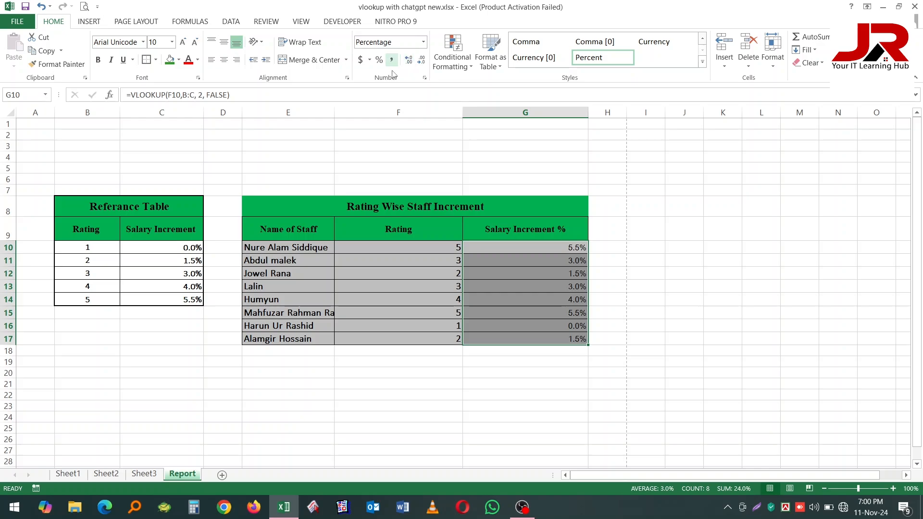
click(317, 416)
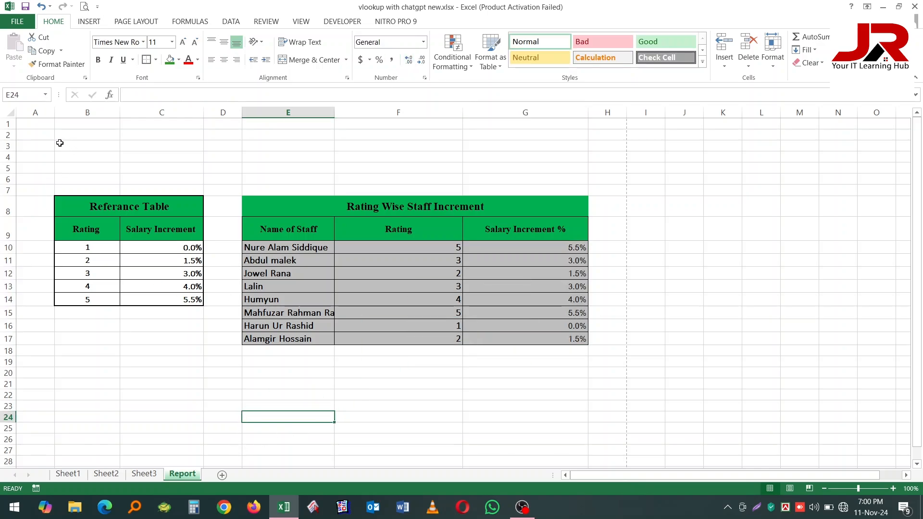
Check the header banner on Sheet1 and fill B2:G6 of the Report sheet with green as a matching banner
click(60, 143)
click(67, 473)
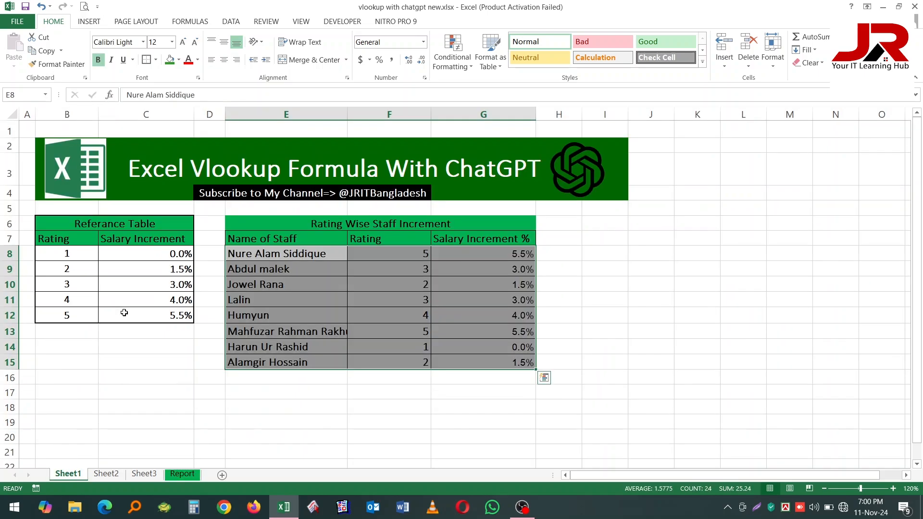
click(171, 168)
click(52, 155)
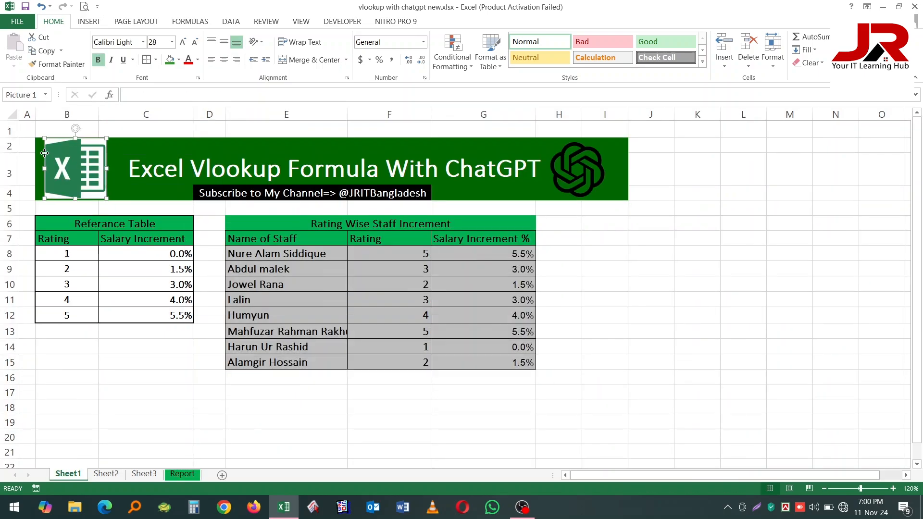
drag(149, 146, 184, 193)
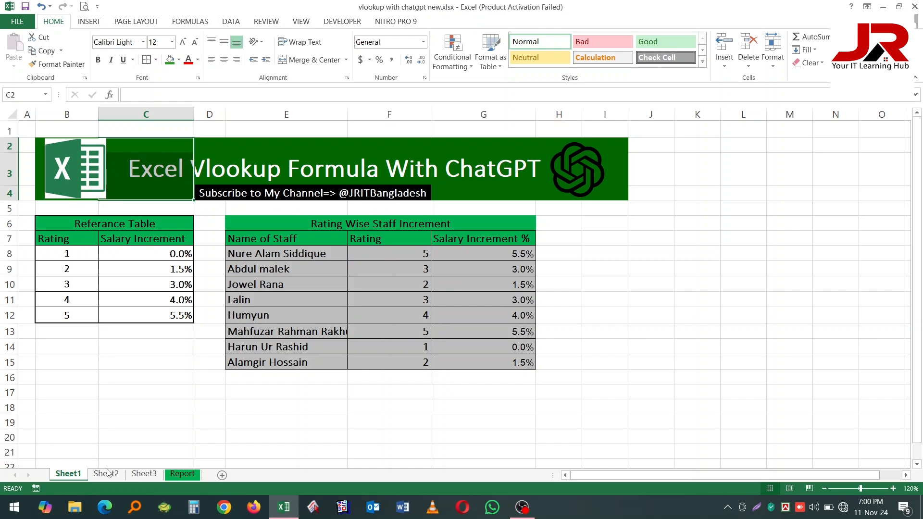
click(177, 476)
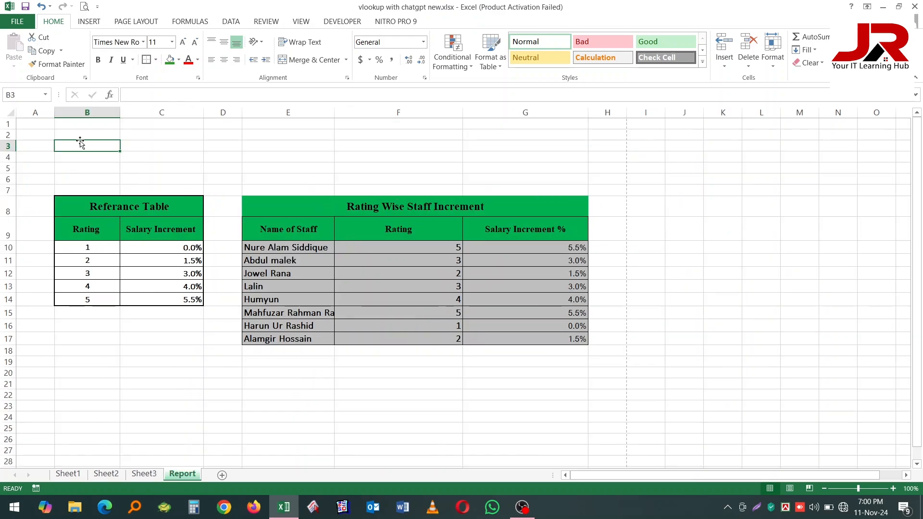
drag(67, 132, 503, 180)
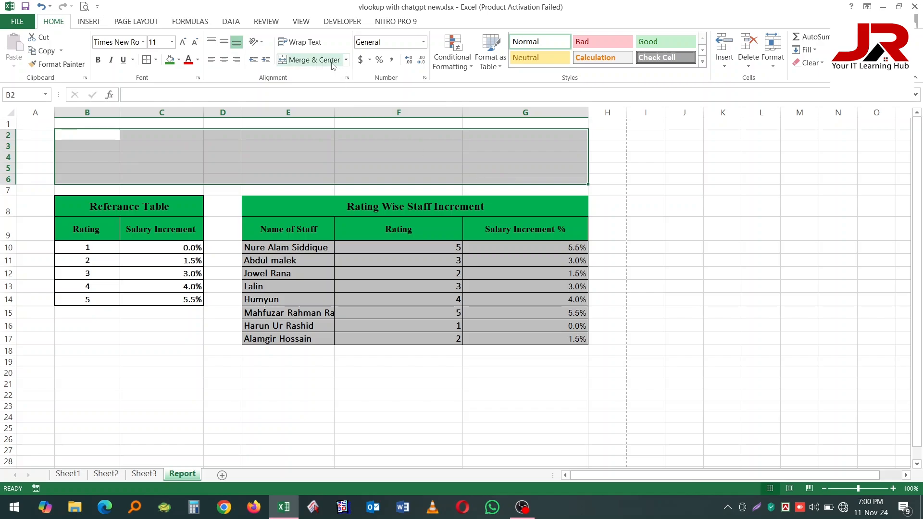
click(169, 59)
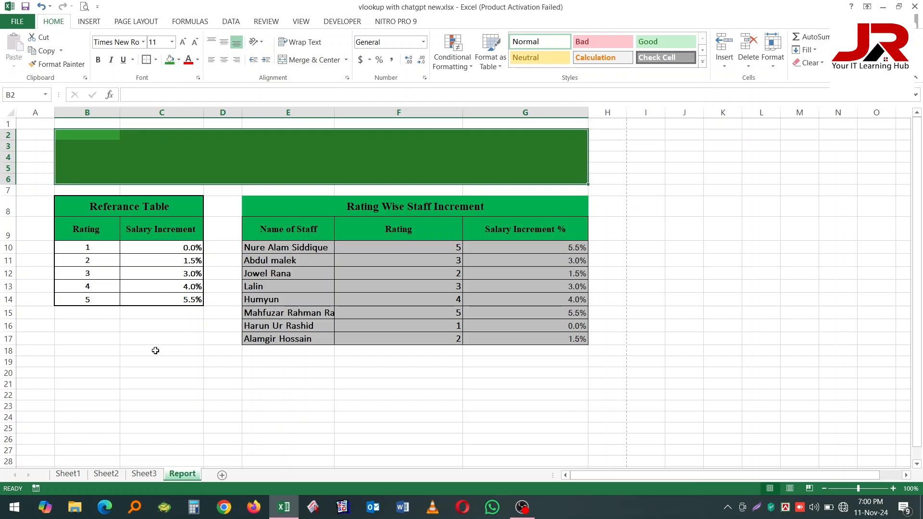
click(156, 404)
click(127, 155)
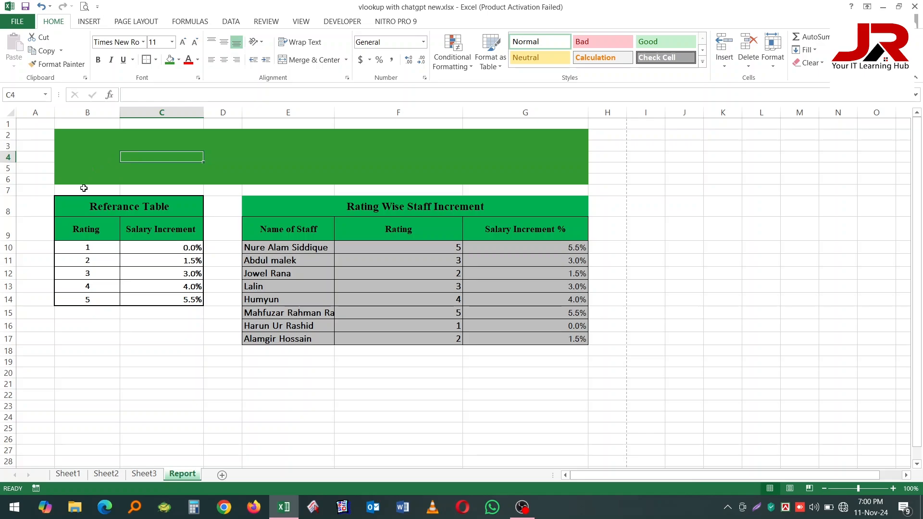
click(97, 159)
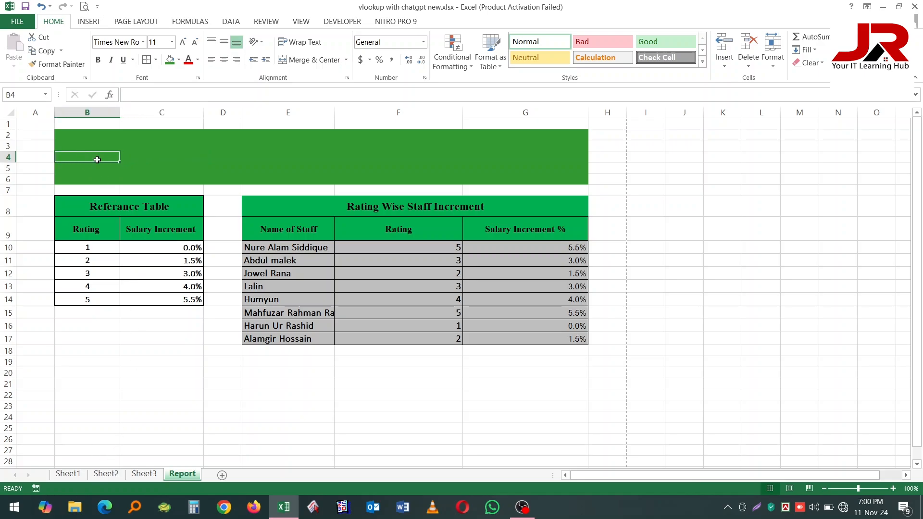
click(93, 24)
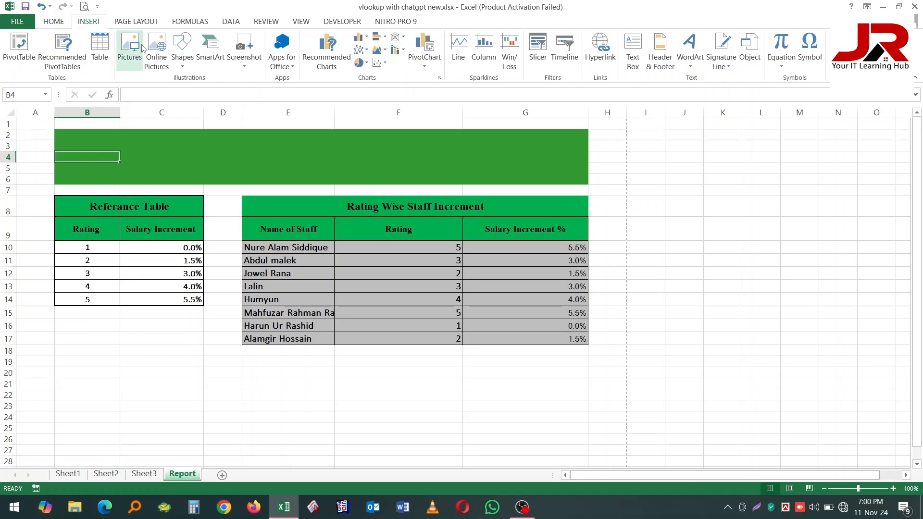
click(129, 44)
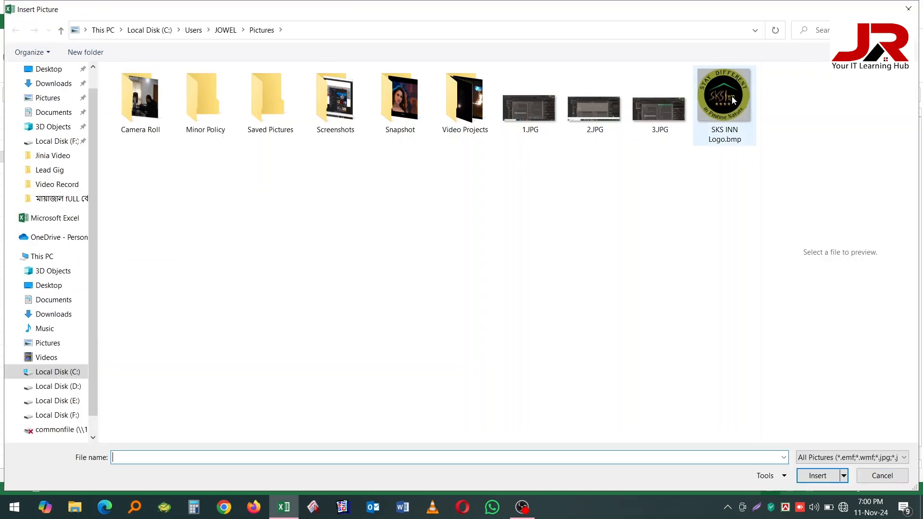
click(908, 9)
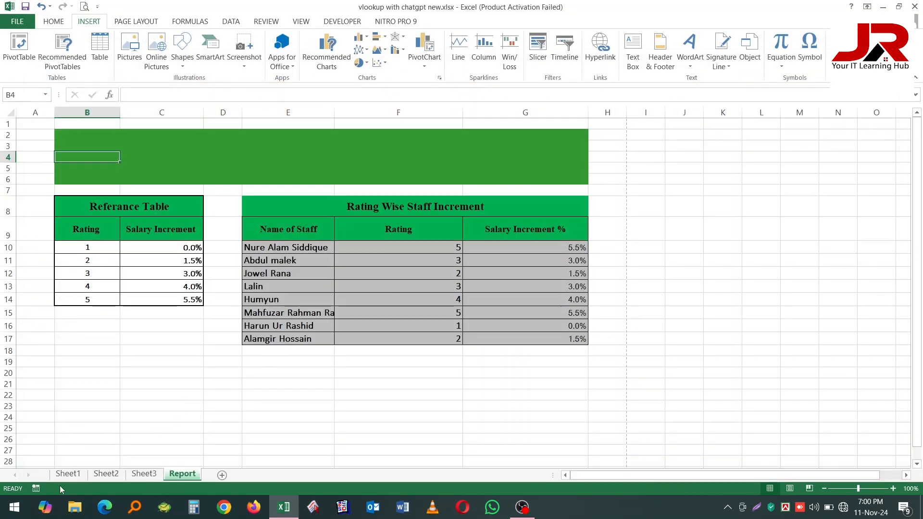
Copy the Excel logo picture from Sheet1 into the Report sheet and place it at the left end of the green banner
click(68, 474)
click(91, 177)
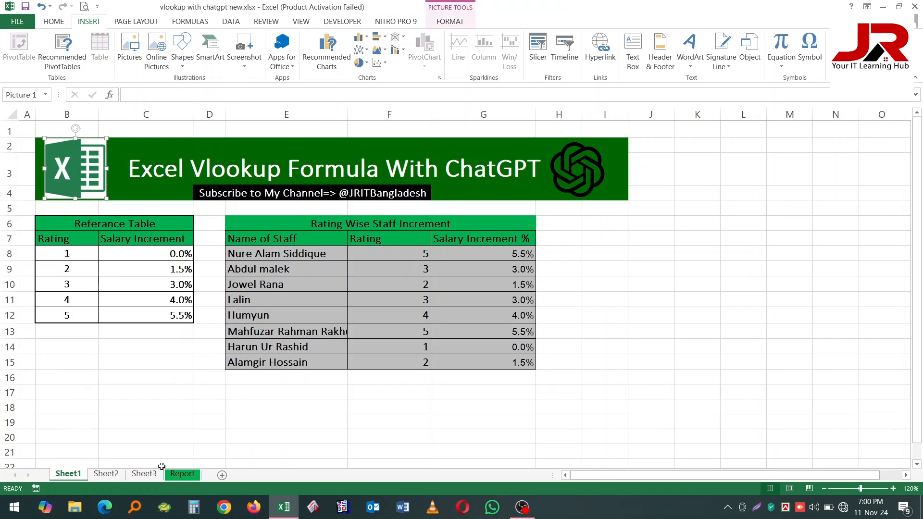
click(182, 473)
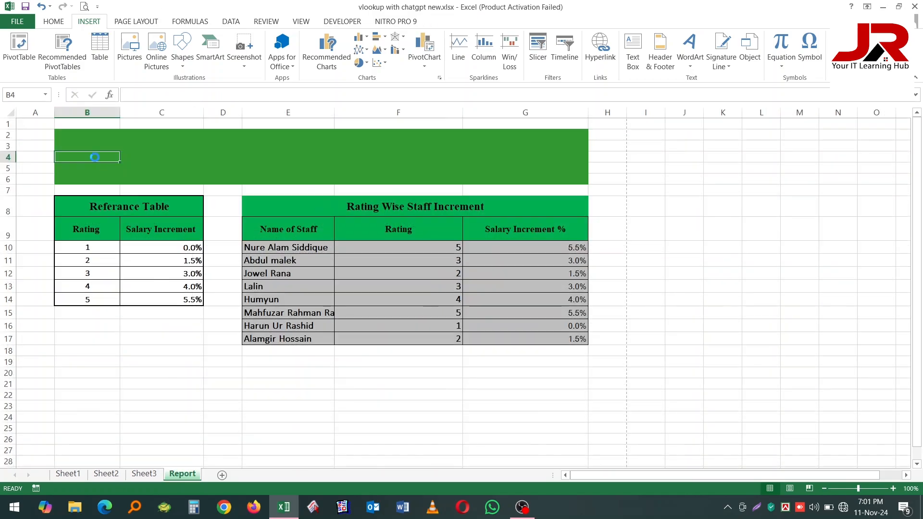
key(ctrl+v)
drag(96, 177, 98, 155)
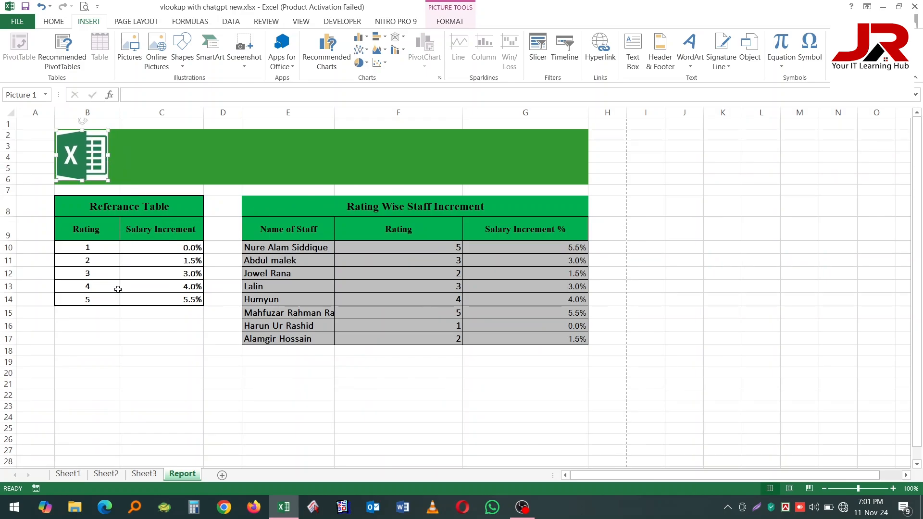
Copy the ChatGPT logo picture from Sheet1 into the Report sheet and place it at the right end of the green banner
click(68, 473)
click(569, 178)
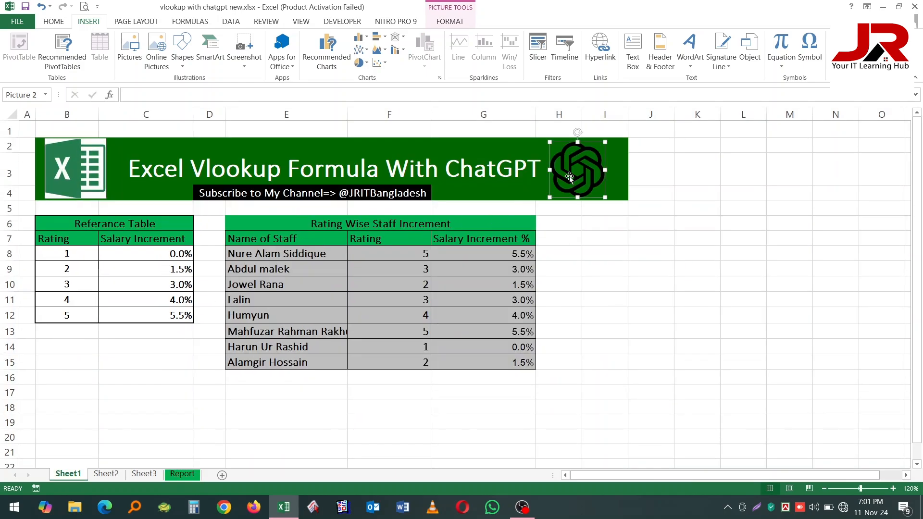
click(182, 474)
click(550, 157)
key(ctrl+v)
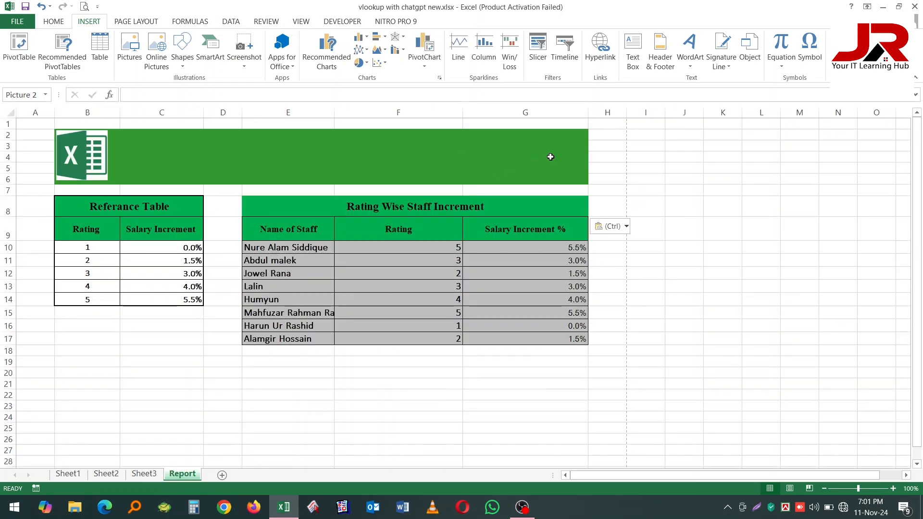
drag(494, 175, 563, 156)
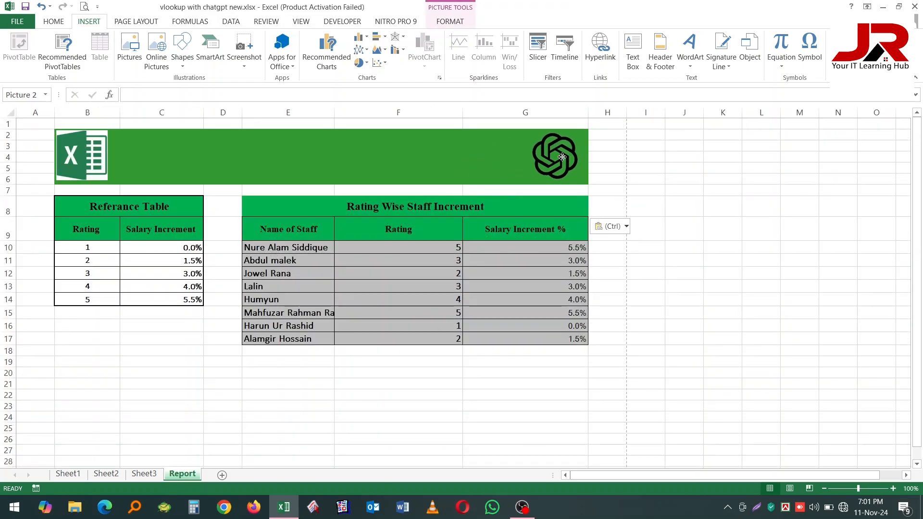
Copy the title text "Excel Vlookup Formula With ChatGPT" from Sheet1's banner into cell C4 of the Report sheet
click(67, 473)
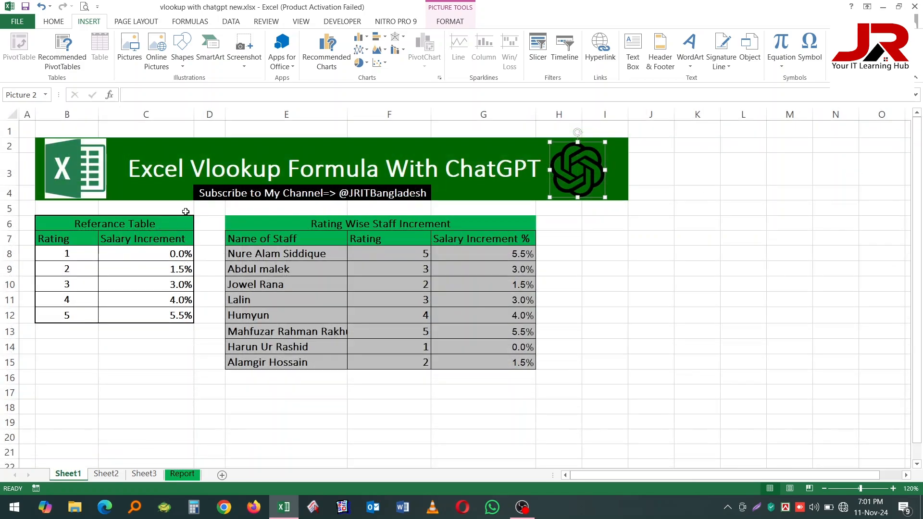
click(172, 171)
double_click(168, 169)
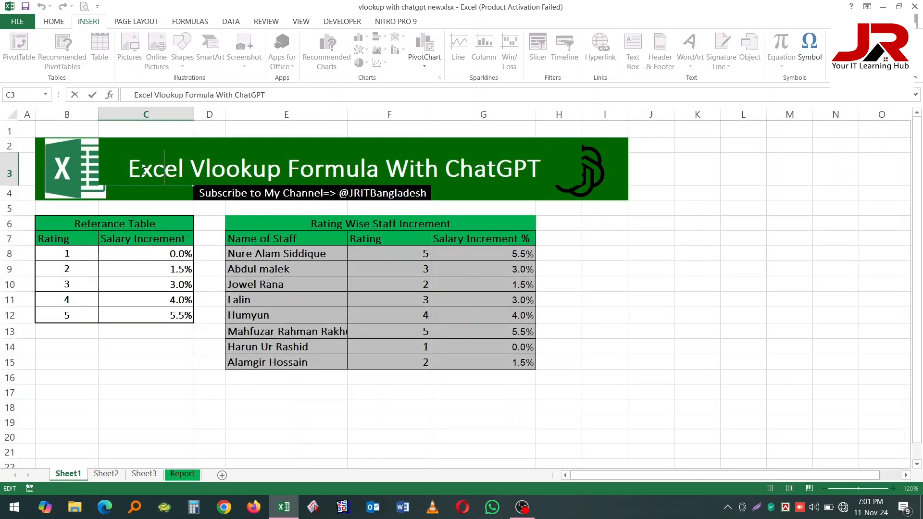
drag(132, 169, 546, 164)
key(ctrl+c)
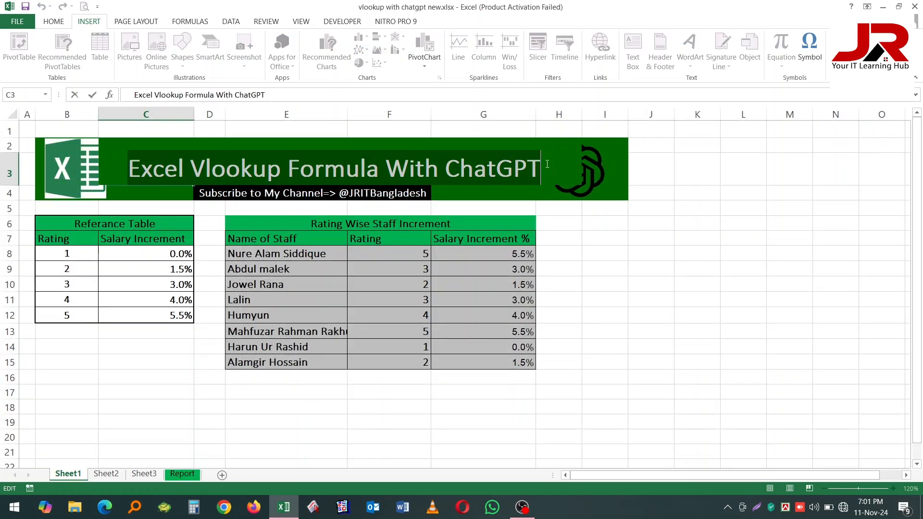
click(183, 474)
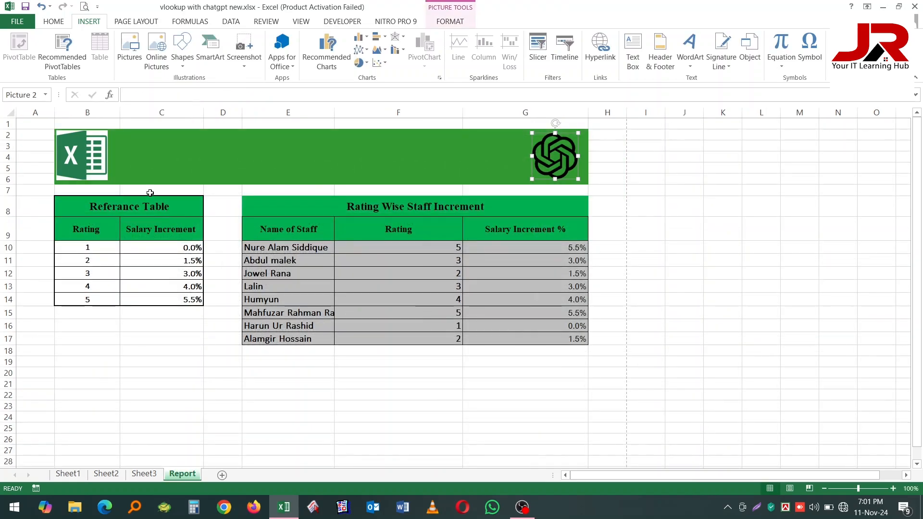
click(145, 156)
key(ctrl+v)
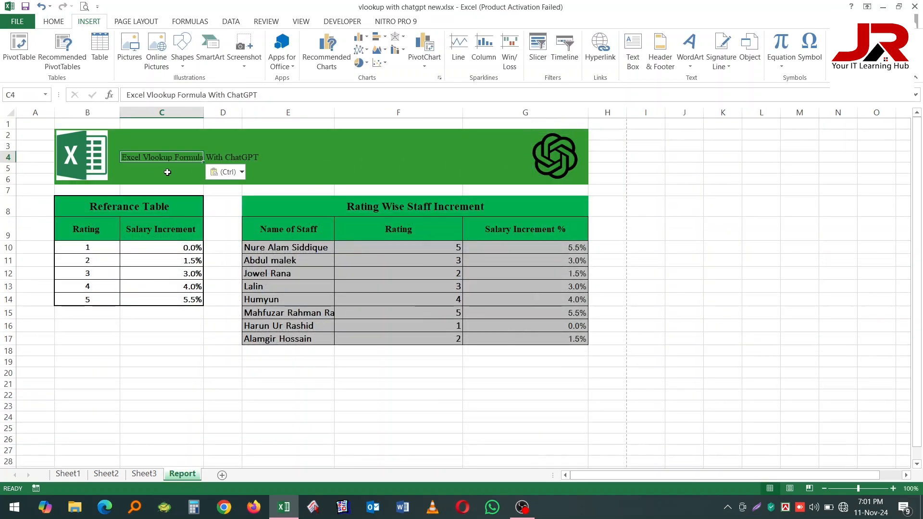
Format the banner title in C4 as 28 pt bold text in white
click(65, 21)
click(183, 42)
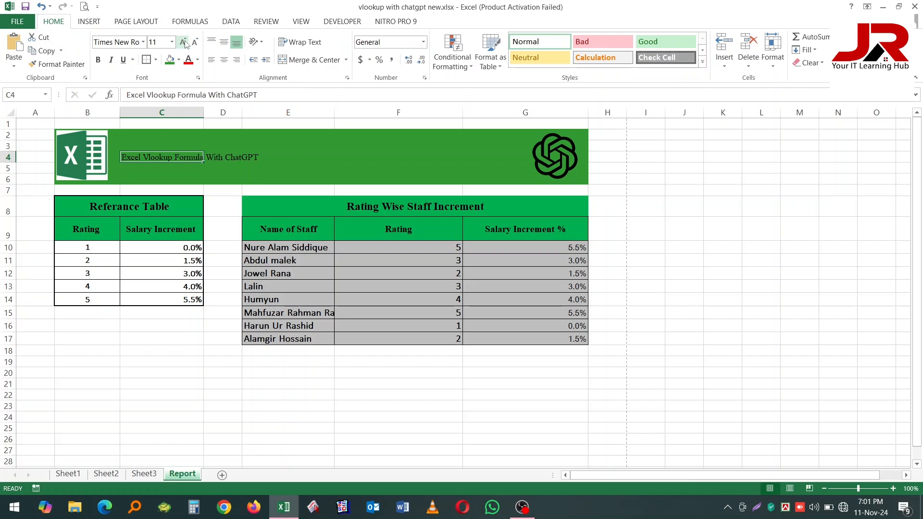
click(183, 41)
click(183, 42)
click(183, 42)
click(183, 41)
click(185, 42)
click(185, 42)
click(185, 43)
click(185, 43)
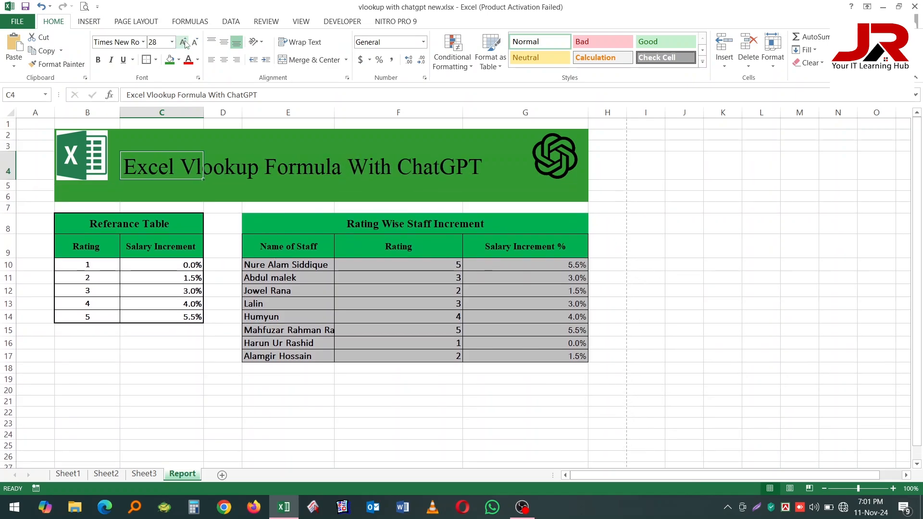
click(98, 60)
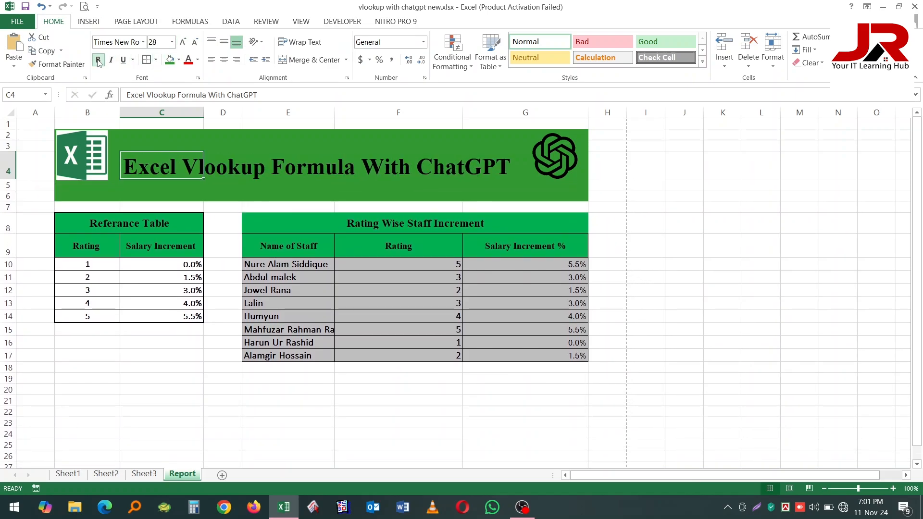
click(197, 60)
click(188, 99)
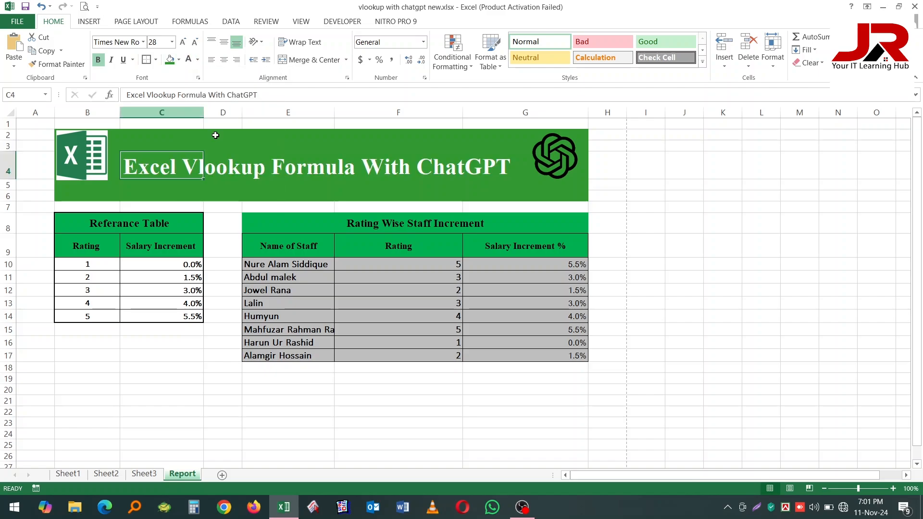
click(239, 169)
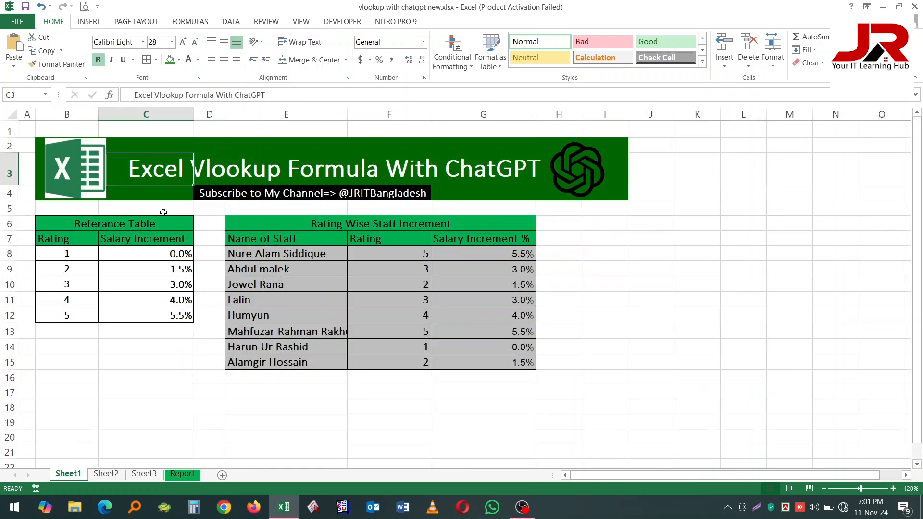
click(220, 193)
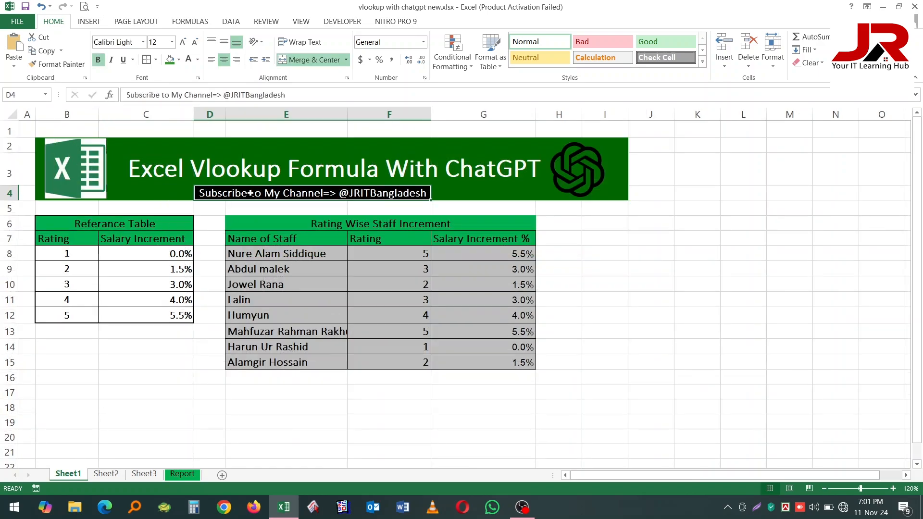
key(ctrl+c)
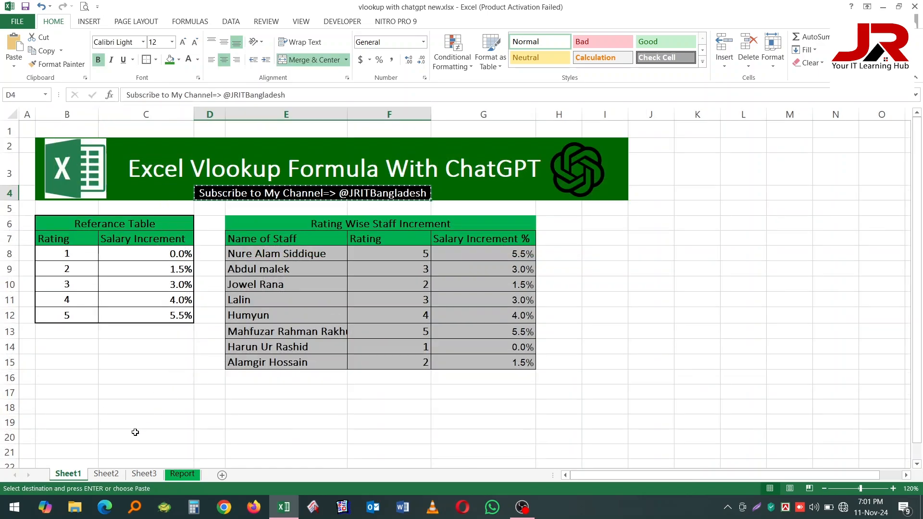
click(179, 474)
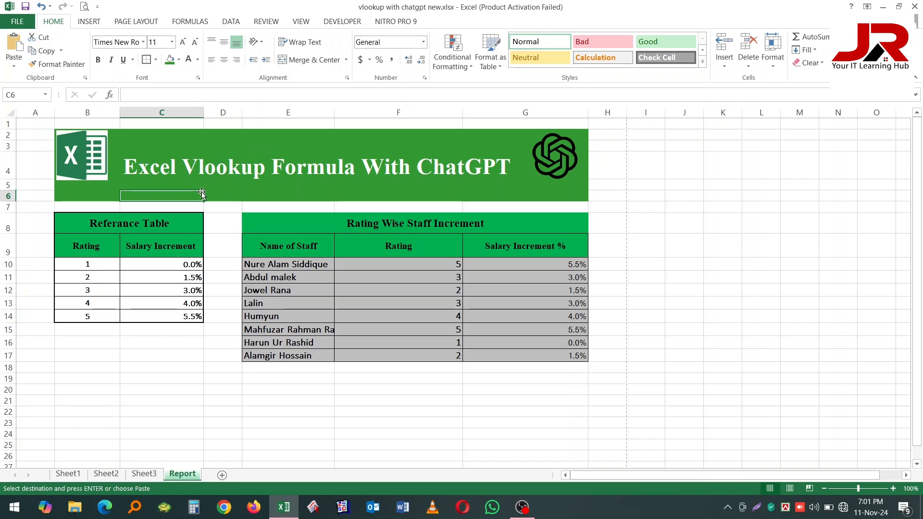
click(220, 197)
key(ctrl+v)
key(ctrl)
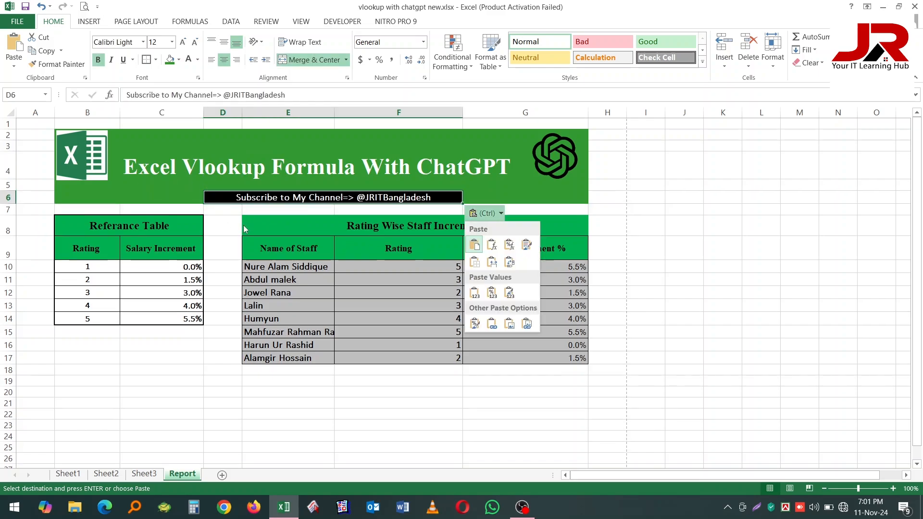
key(Escape)
key(Tab)
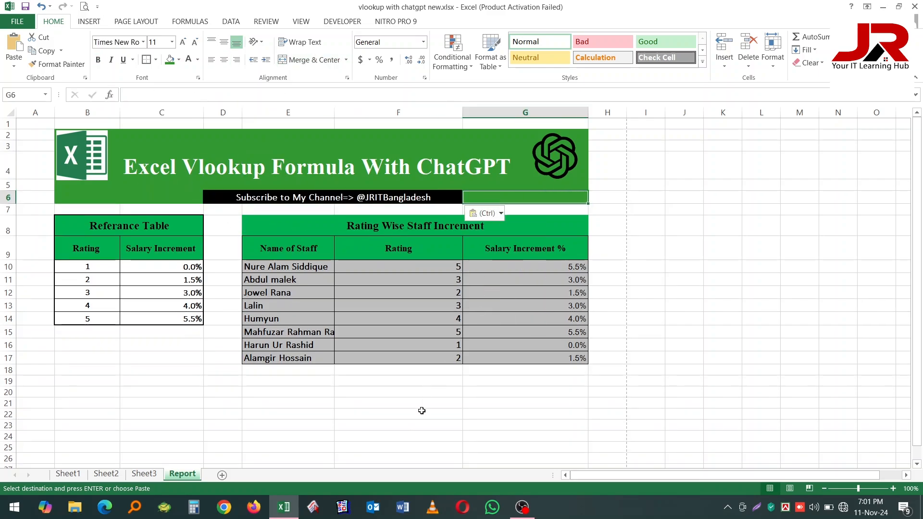
click(407, 429)
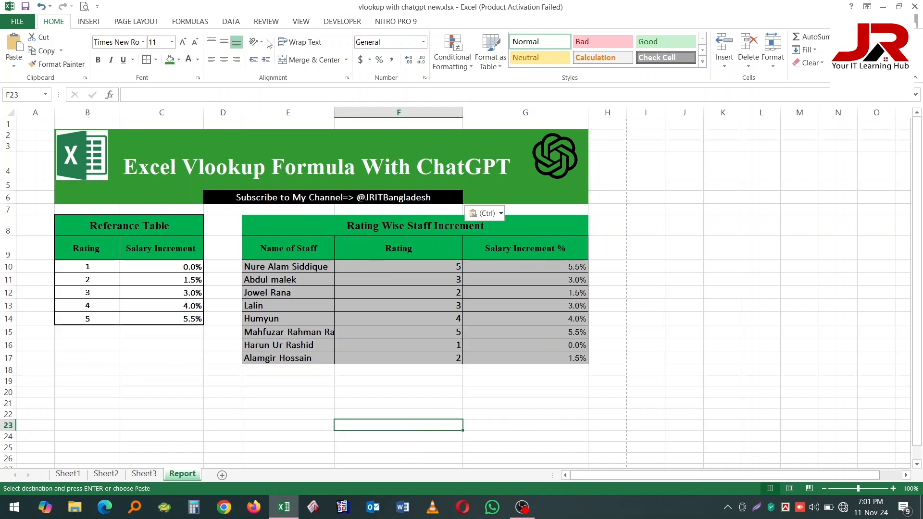
Check the print preview of the Report sheet and return to the worksheet
click(85, 7)
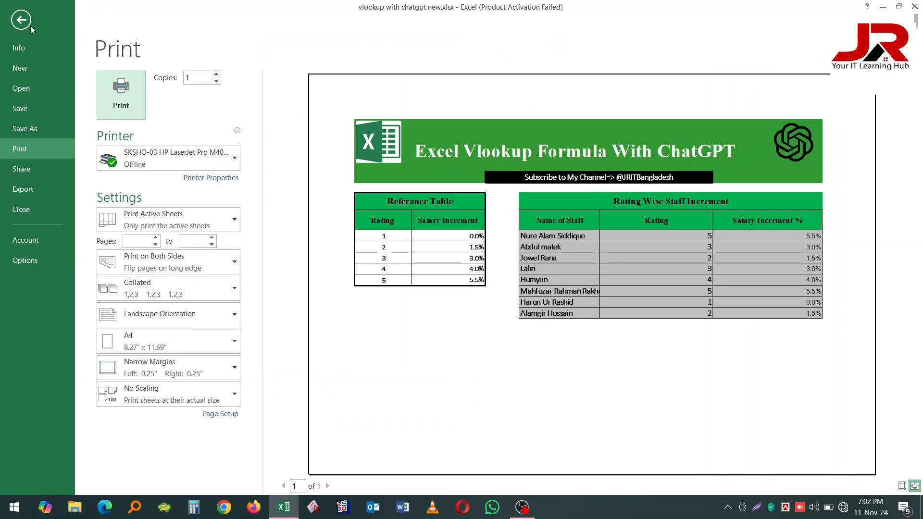
click(27, 22)
click(16, 20)
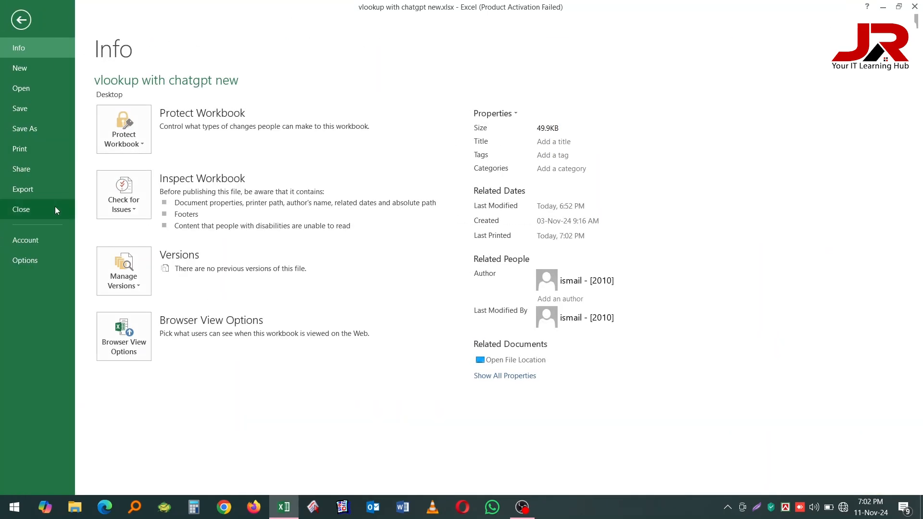
click(31, 153)
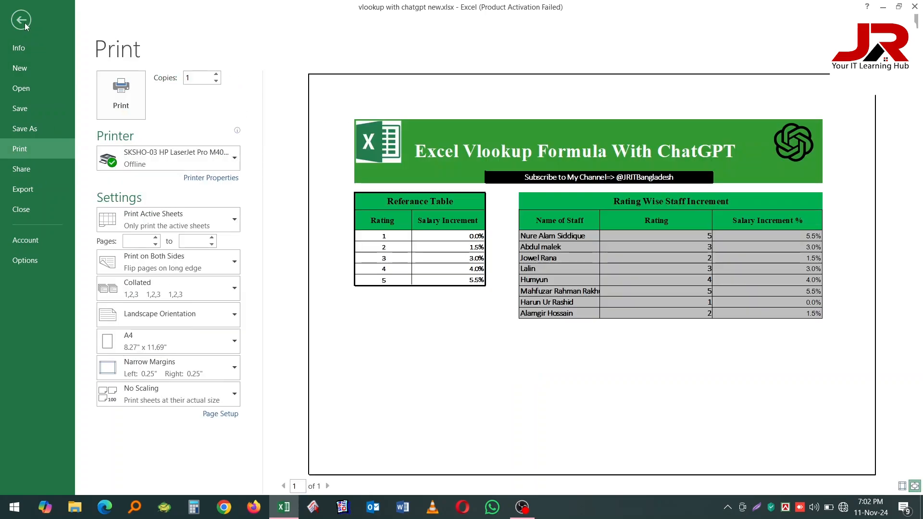
click(24, 22)
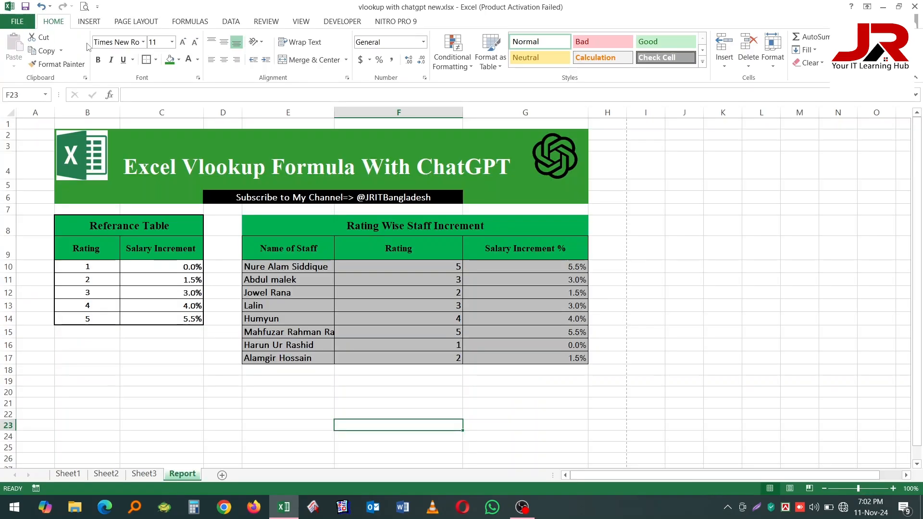
Remove the Print Preview and Print command from the Quick Access Toolbar and add it back
right_click(114, 10)
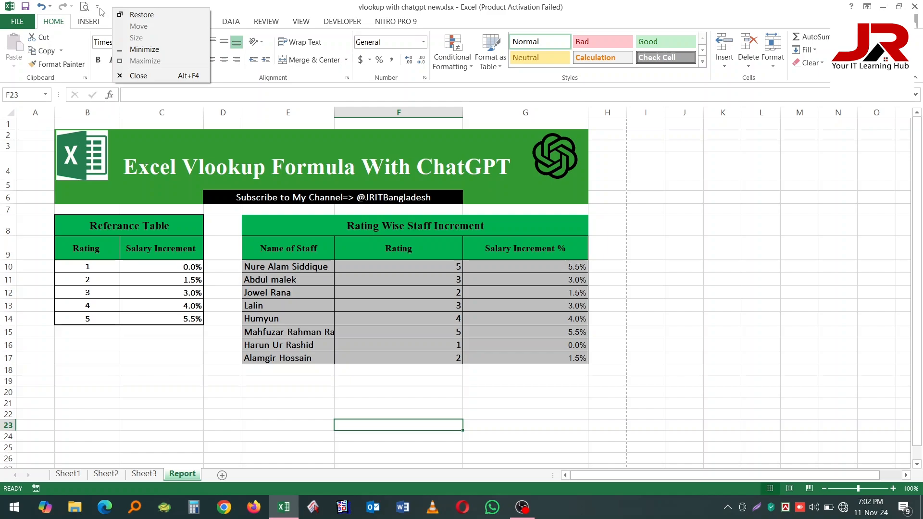
click(97, 6)
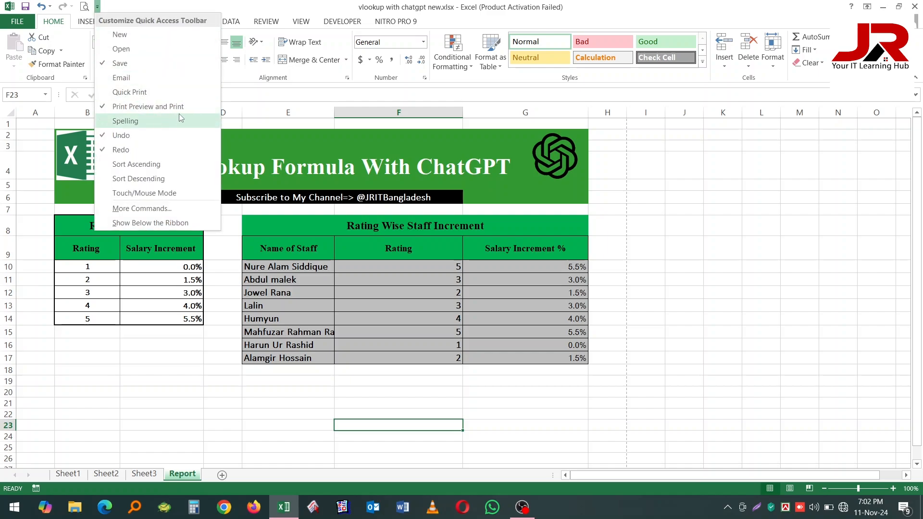
right_click(108, 107)
click(110, 124)
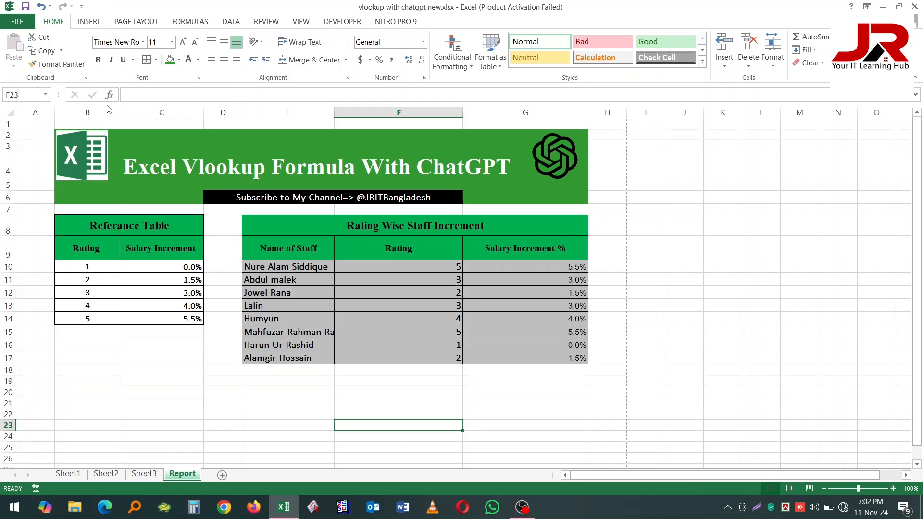
click(81, 7)
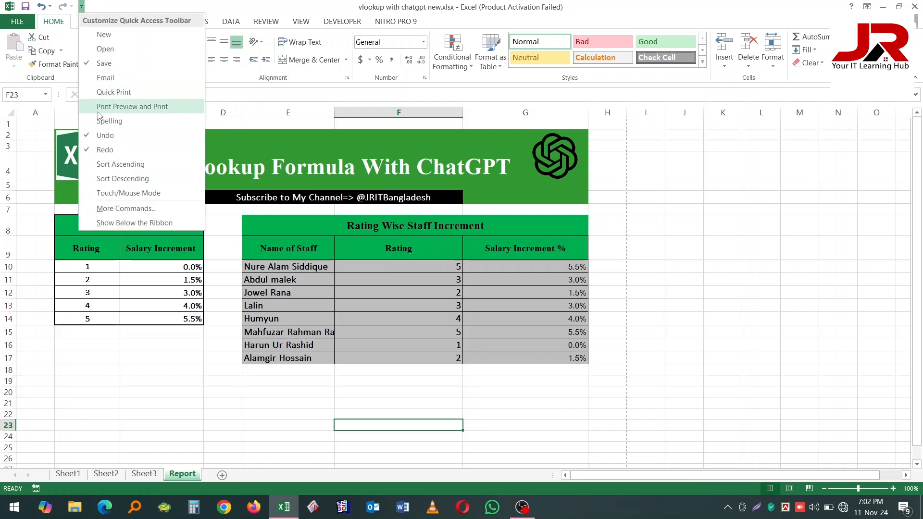
click(108, 106)
Open the Report sheet's print preview again with the re-added command and go back to the cells
click(85, 6)
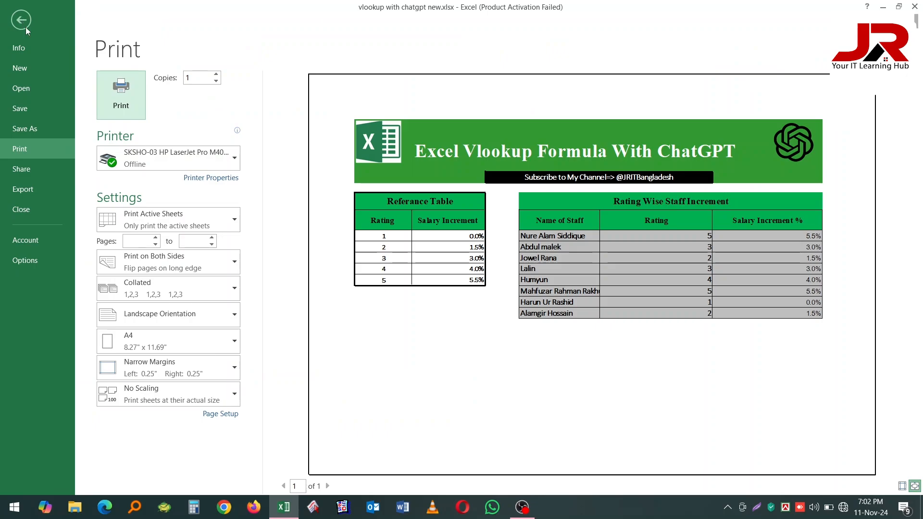
click(27, 22)
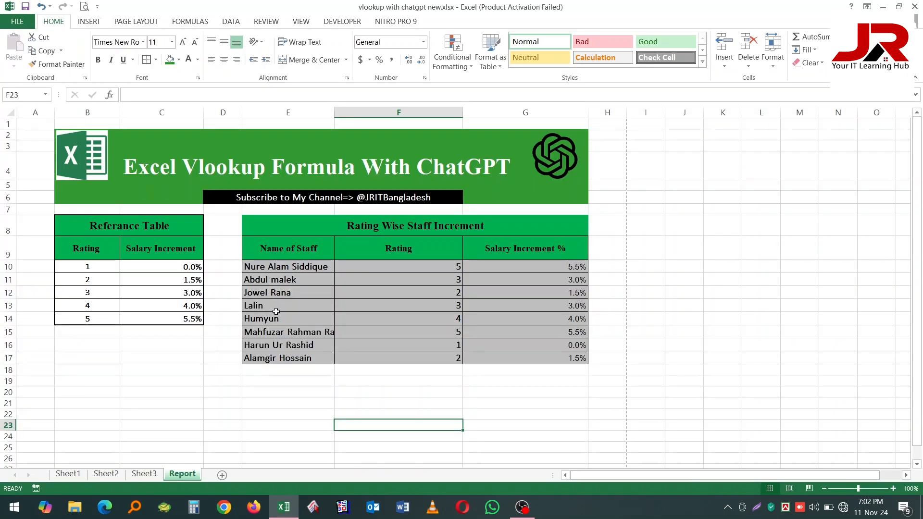
click(246, 382)
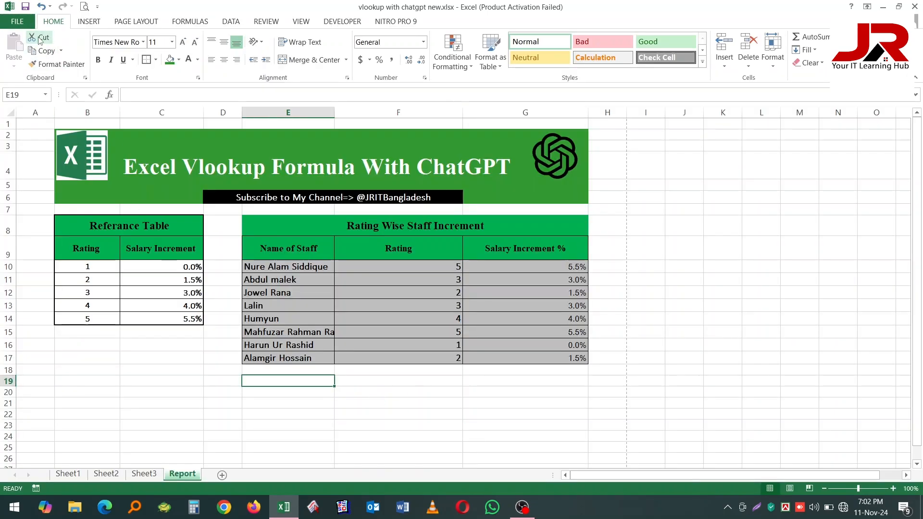
Save the workbook under its existing name
click(17, 21)
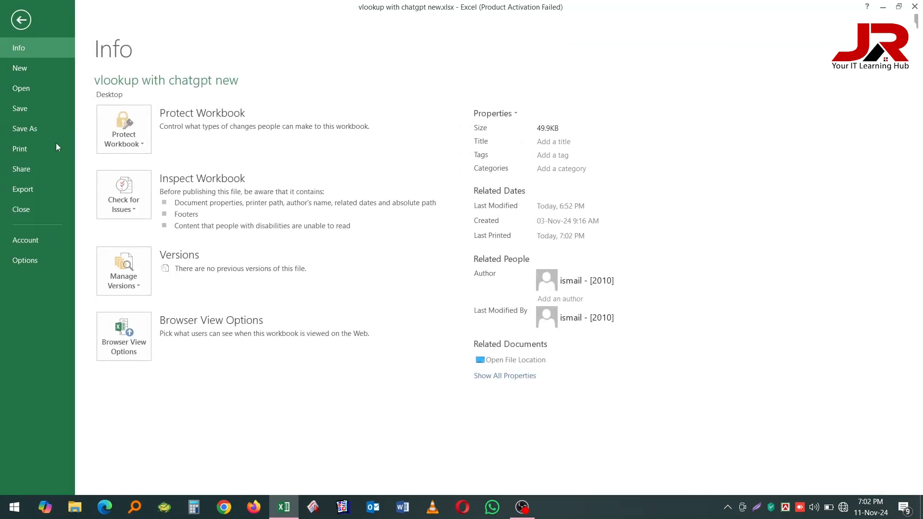
click(27, 109)
click(351, 390)
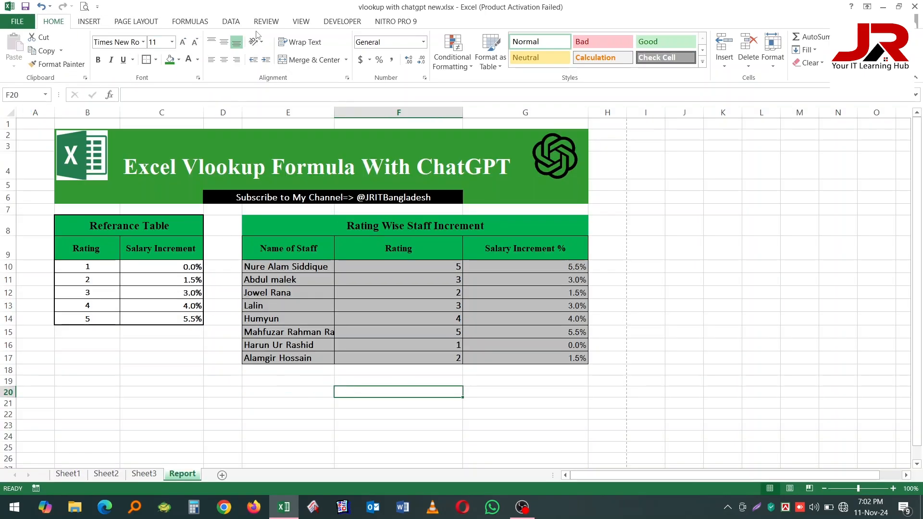
Show the Report sheet in Page Layout view to reach its header and footer areas
click(301, 22)
click(80, 61)
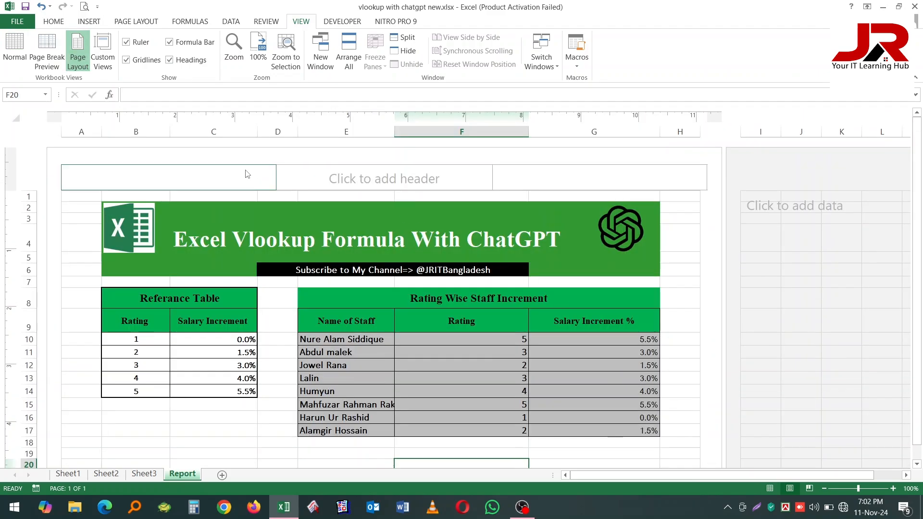
scroll(318, 353, down, 5)
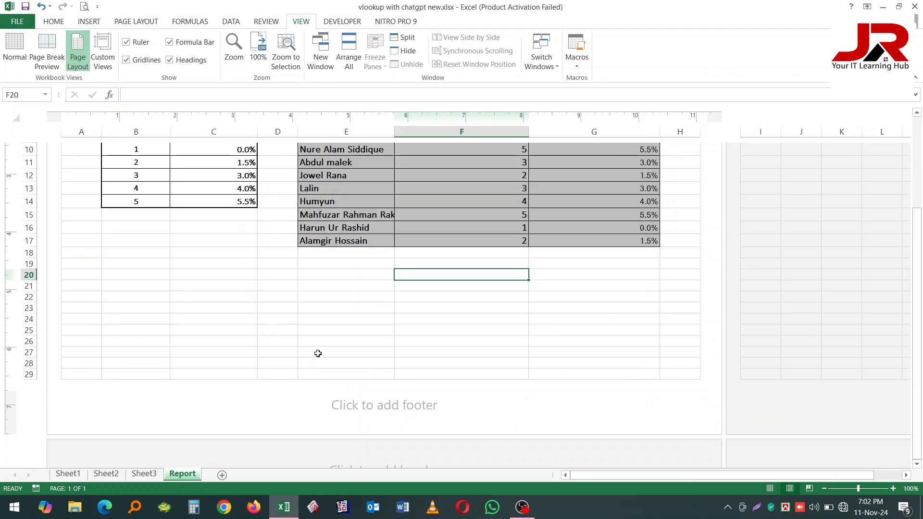
Insert the automatic page number in the centre footer section of the Report sheet
click(560, 408)
click(396, 352)
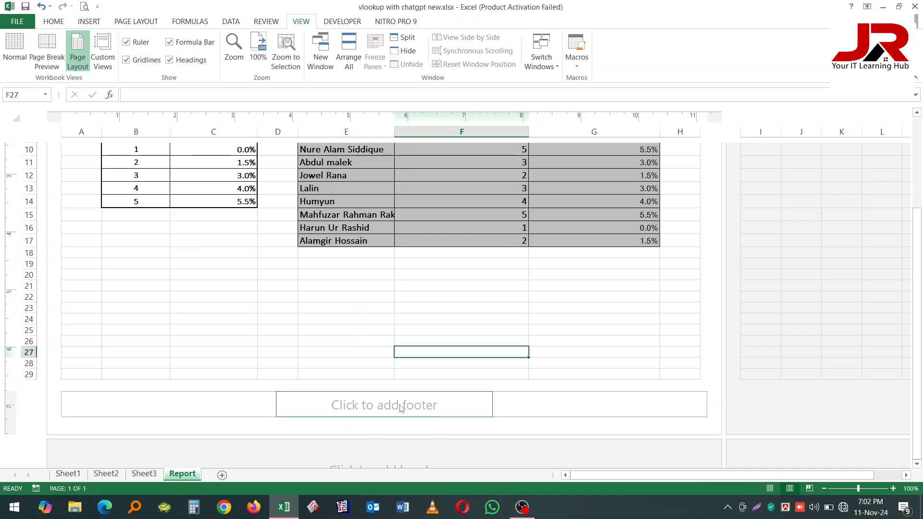
click(402, 407)
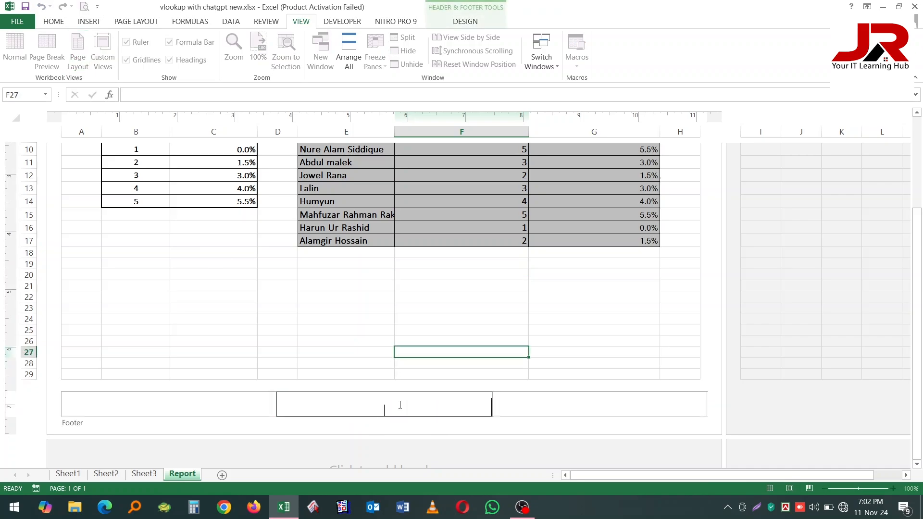
click(464, 21)
click(440, 349)
click(407, 401)
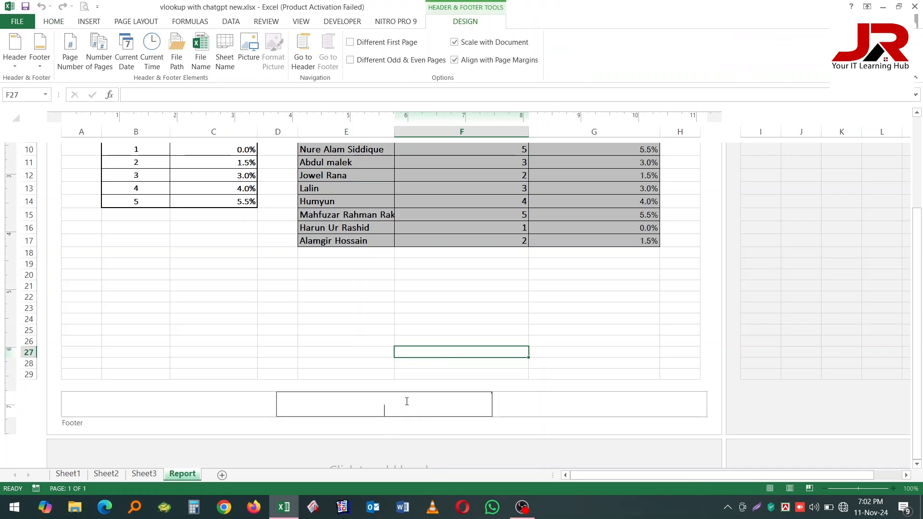
click(70, 58)
click(277, 308)
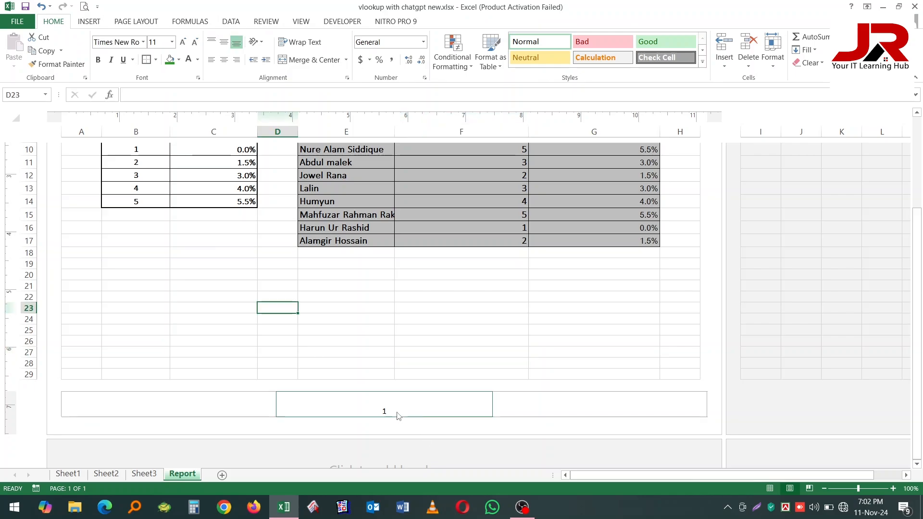
click(398, 416)
click(421, 340)
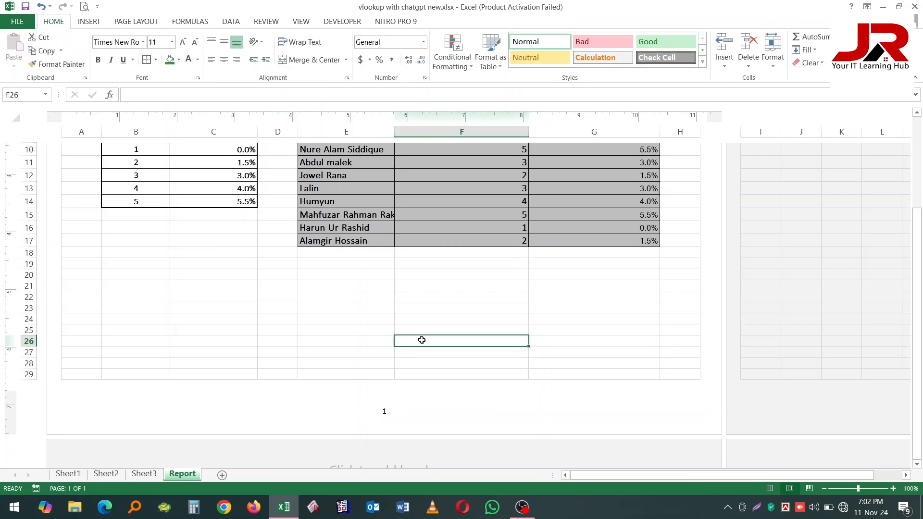
Enter the test text df in cell E61 to check page numbering on the second page, and clear it again
scroll(510, 383, down, 3)
click(401, 421)
scroll(403, 432, down, 4)
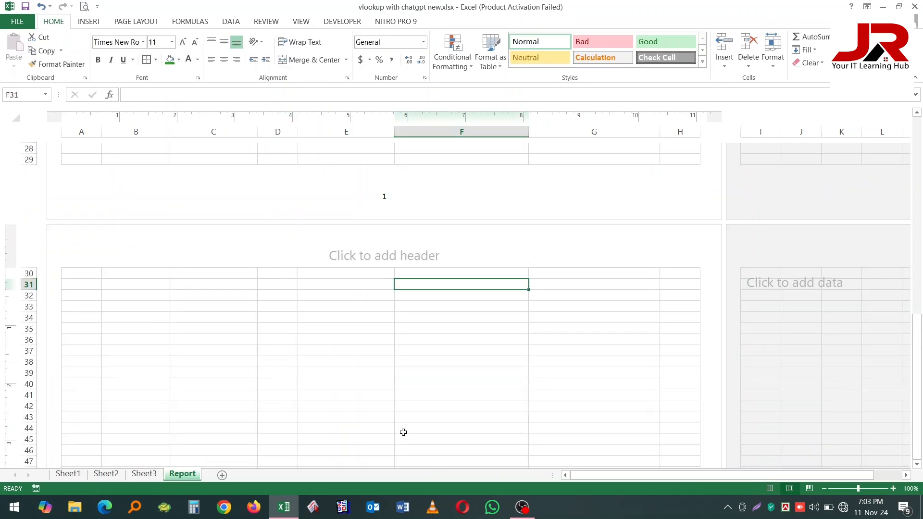
scroll(384, 409, down, 8)
click(407, 257)
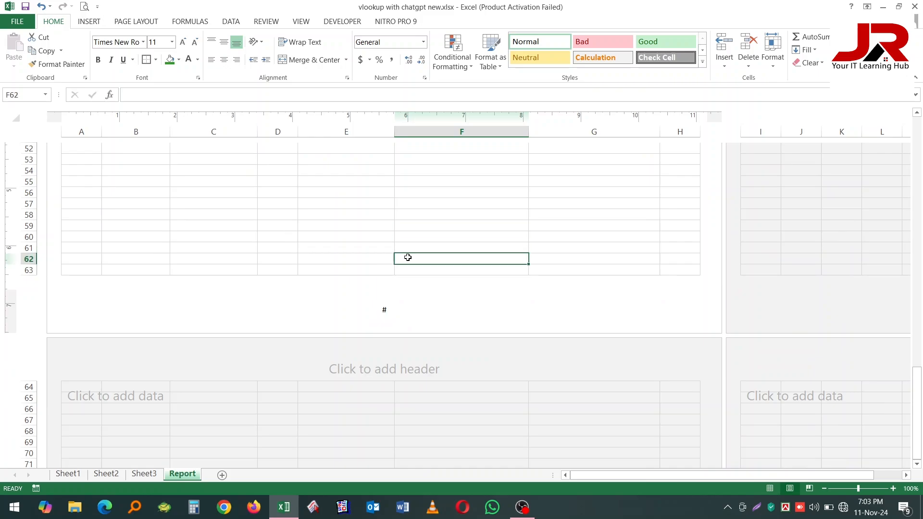
click(384, 310)
click(362, 246)
text(df)
click(435, 224)
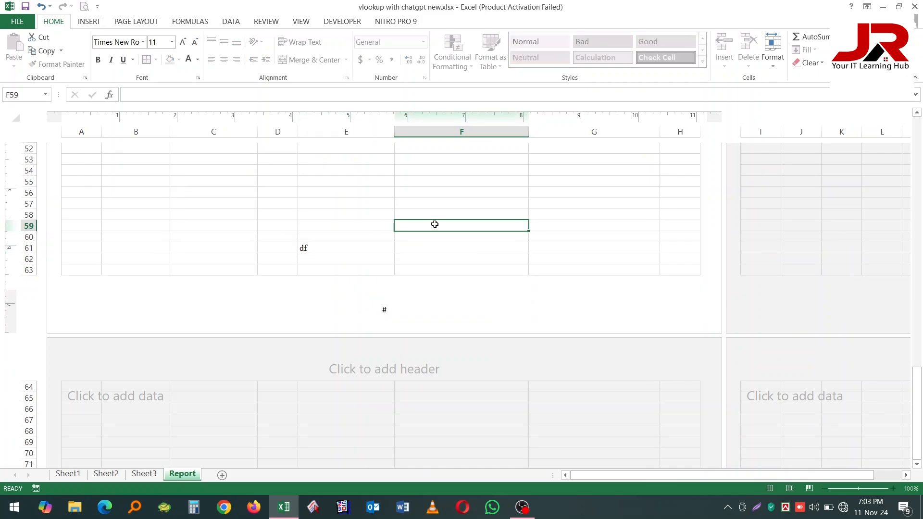
click(320, 246)
key(Delete)
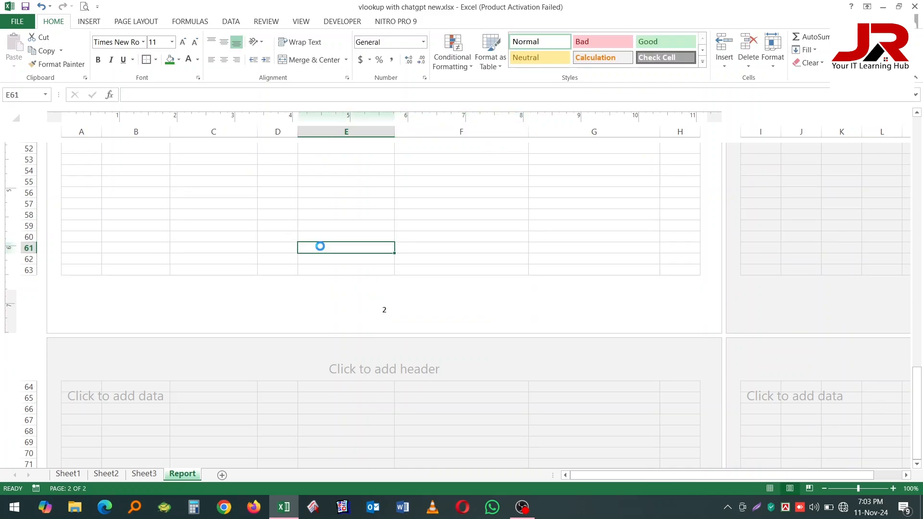
click(337, 215)
Replace the page number in the centre footer with the built-in "Page 1 of ?" footer
scroll(367, 257, up, 4)
scroll(367, 257, up, 5)
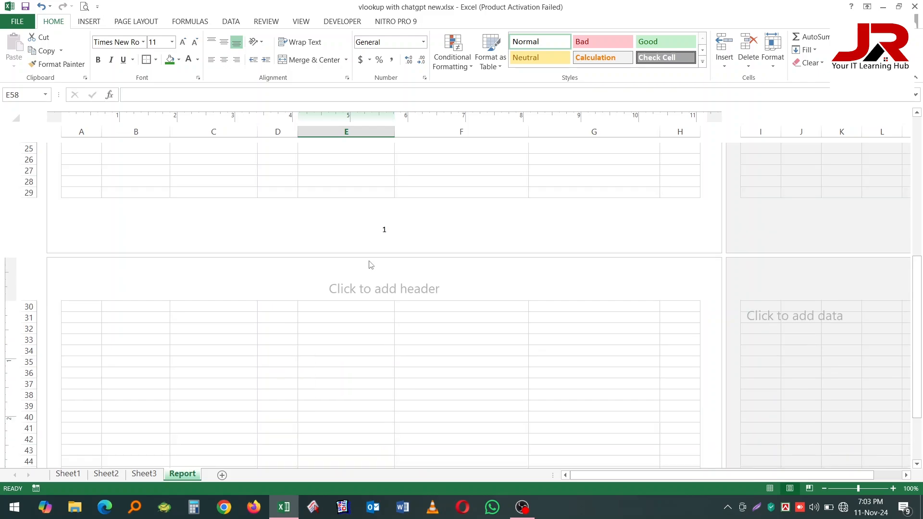
click(363, 183)
scroll(385, 231, up, 2)
click(406, 275)
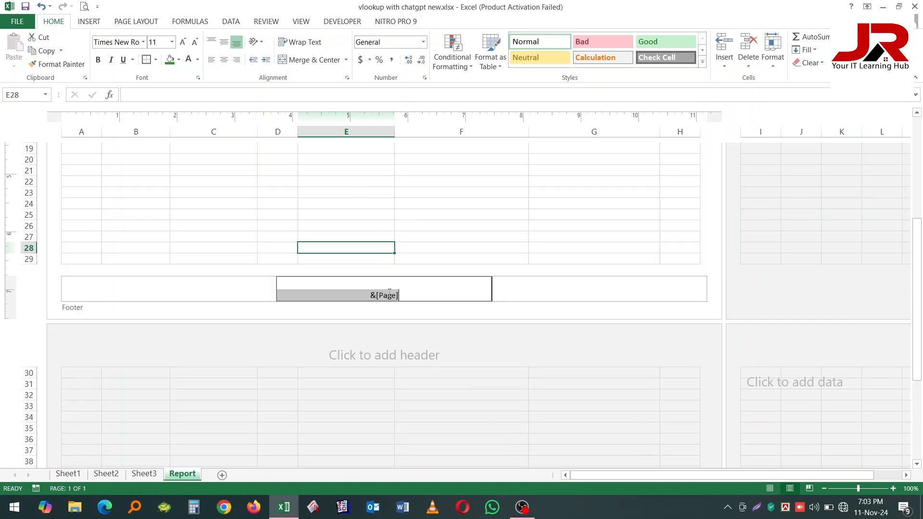
click(463, 21)
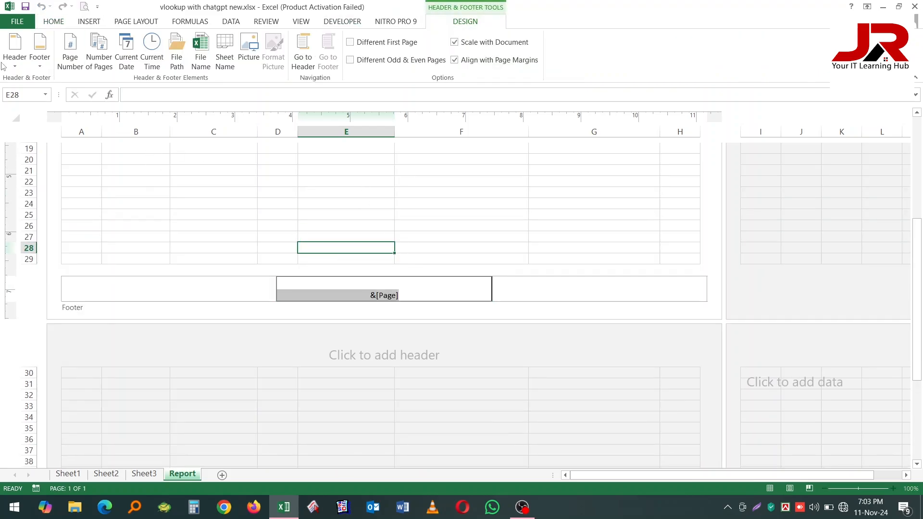
click(40, 57)
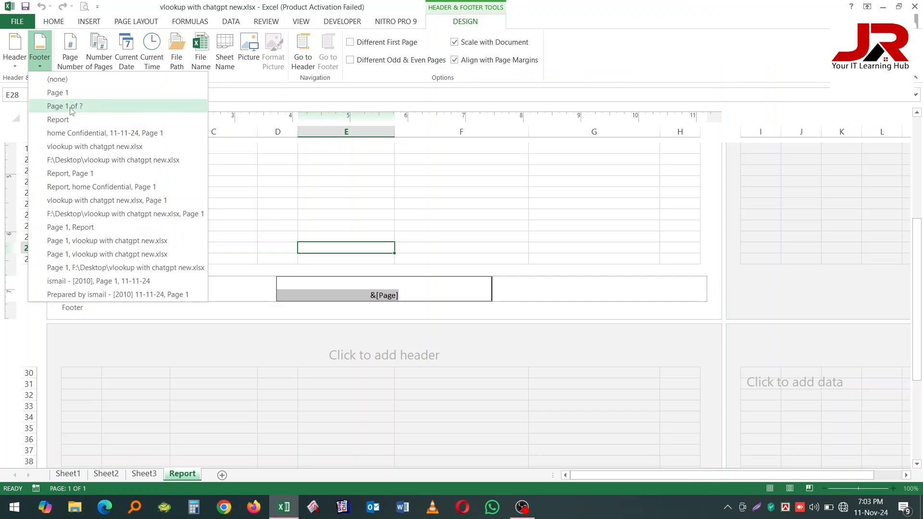
click(71, 107)
key(Escape)
click(412, 211)
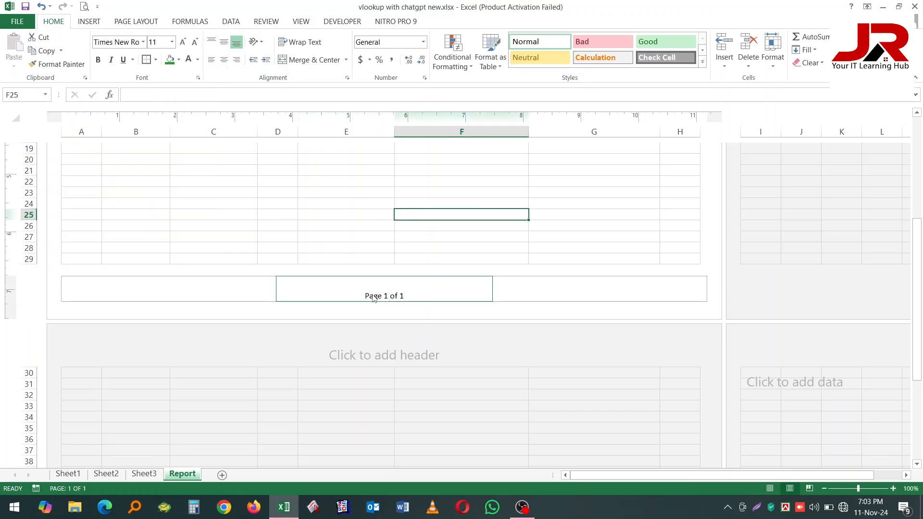
click(380, 301)
click(433, 236)
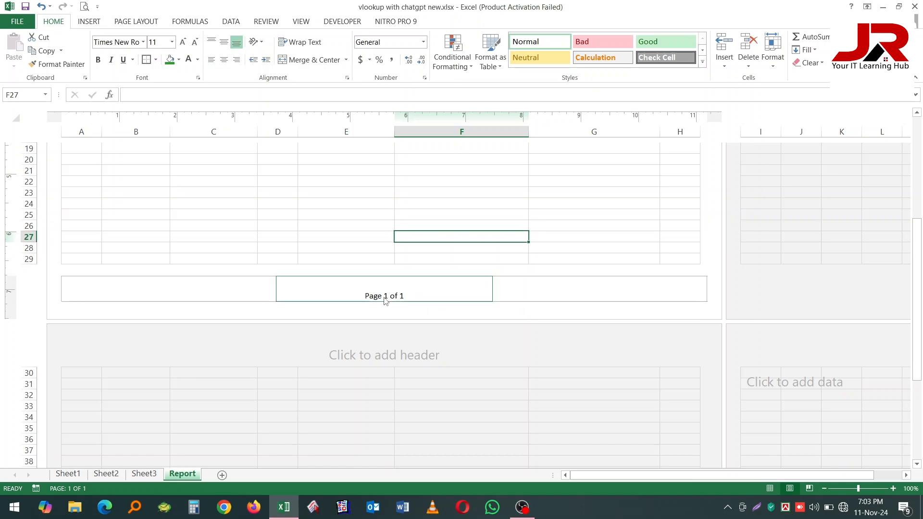
click(345, 227)
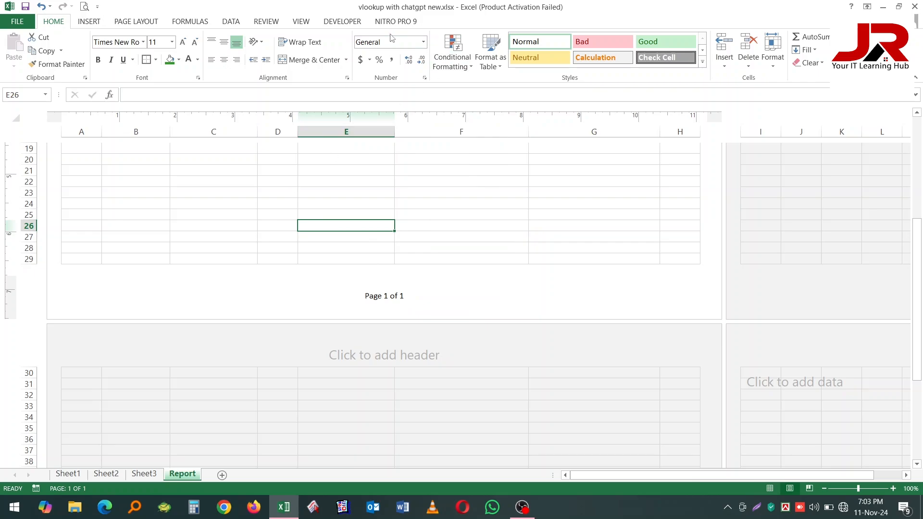
Change the centre footer to the built-in file path preset, F:\Desktop\vlookup with chatgpt new.xlsx
click(387, 296)
click(464, 24)
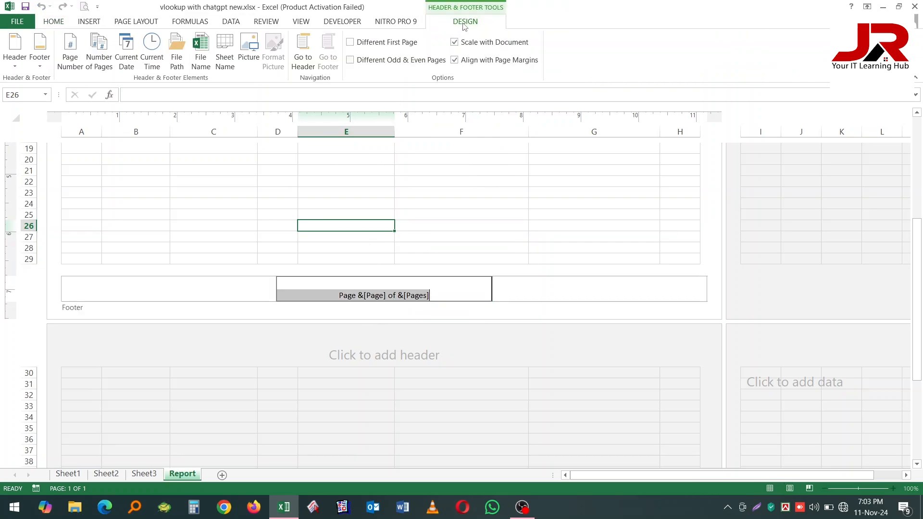
click(39, 60)
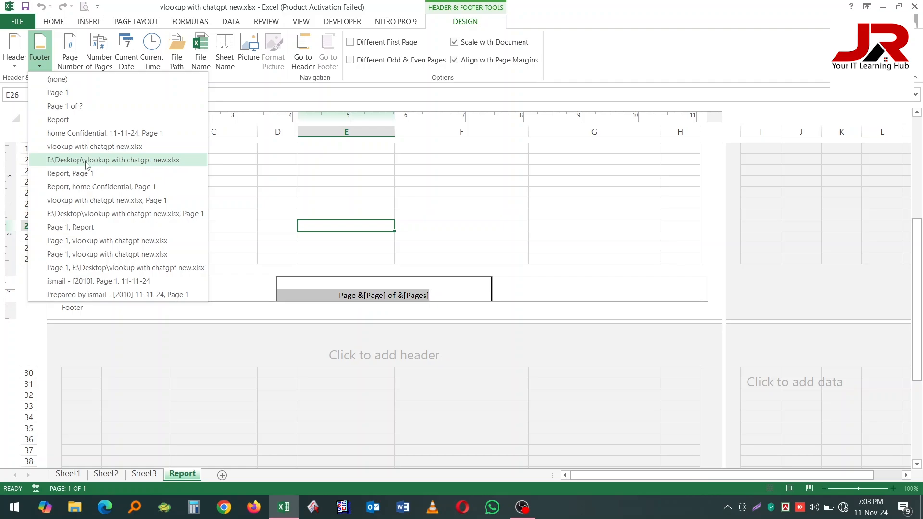
key(Escape)
key(Escape)
click(319, 216)
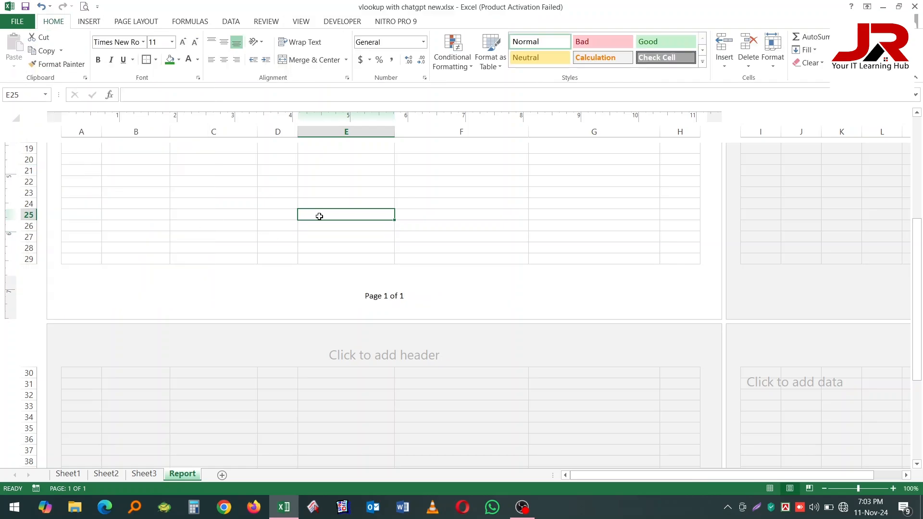
click(420, 217)
click(339, 228)
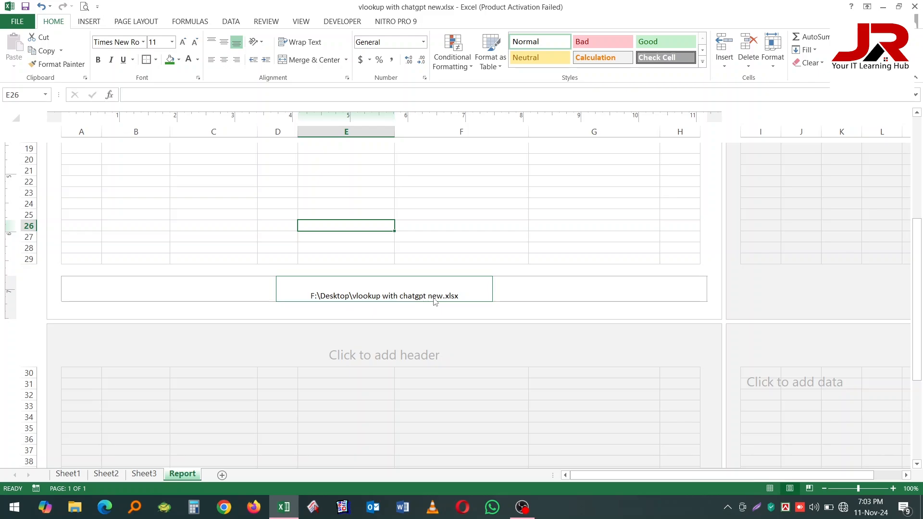
click(383, 212)
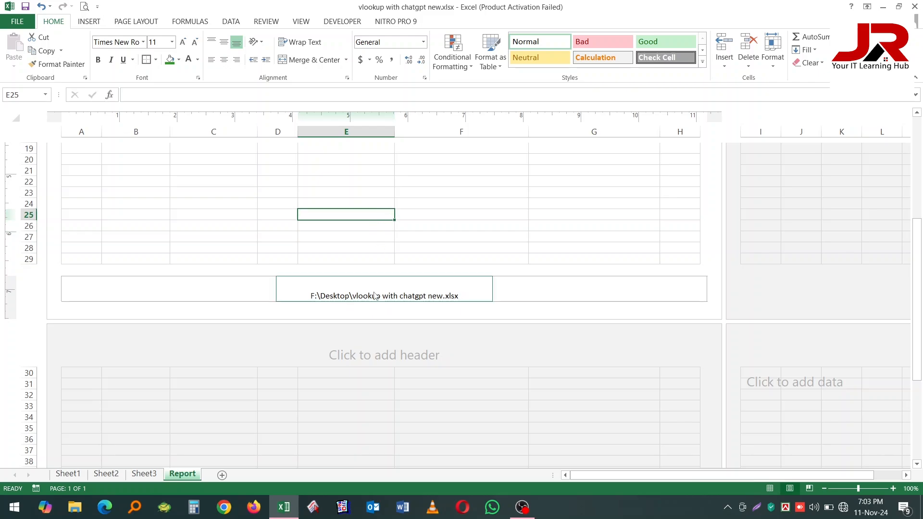
click(385, 294)
click(442, 220)
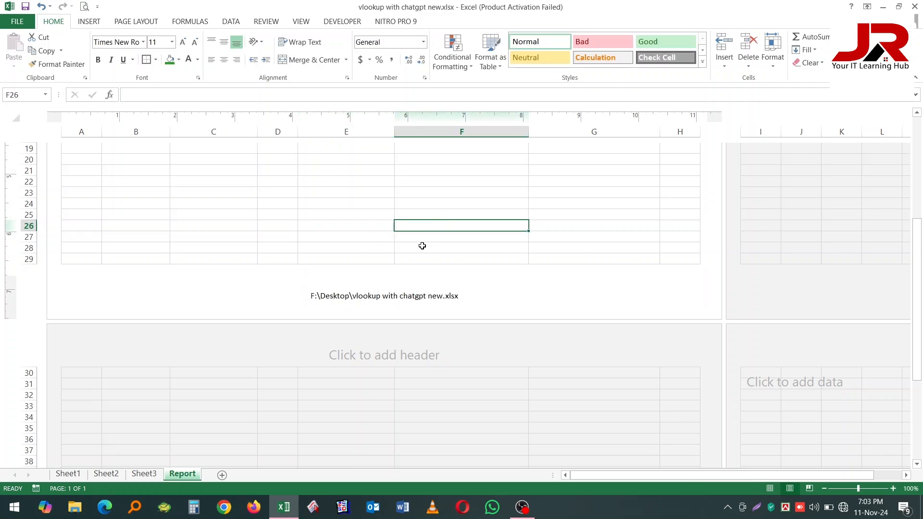
click(396, 293)
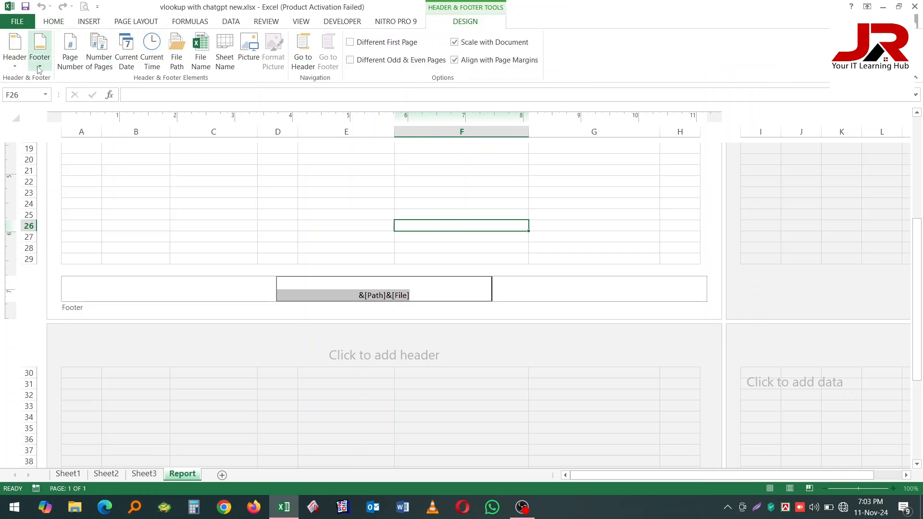
click(14, 67)
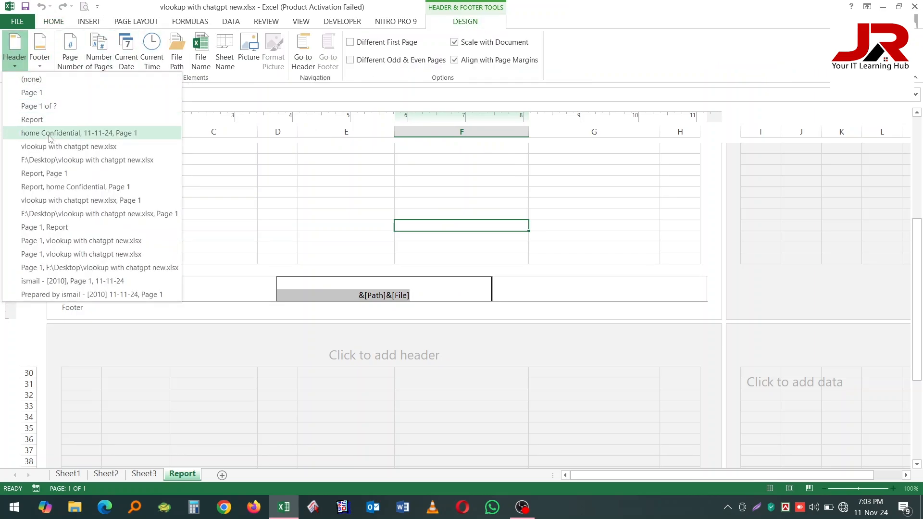
click(16, 55)
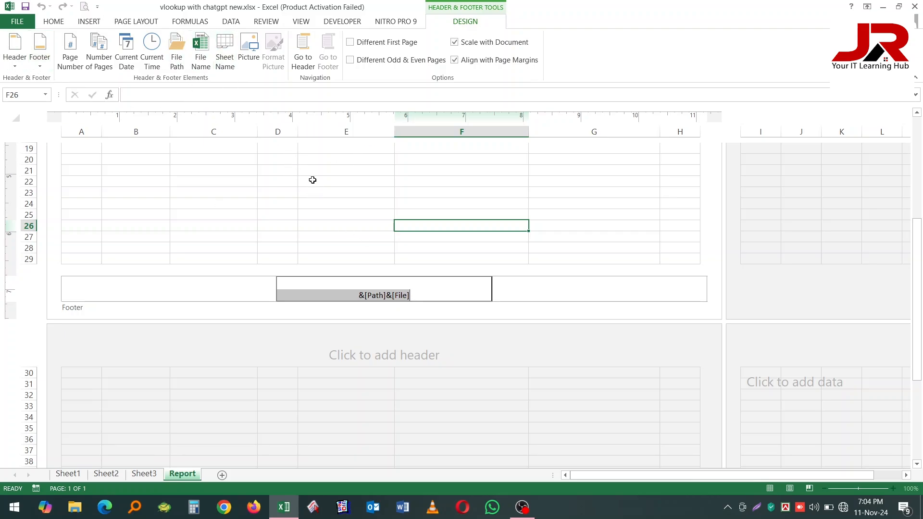
click(304, 212)
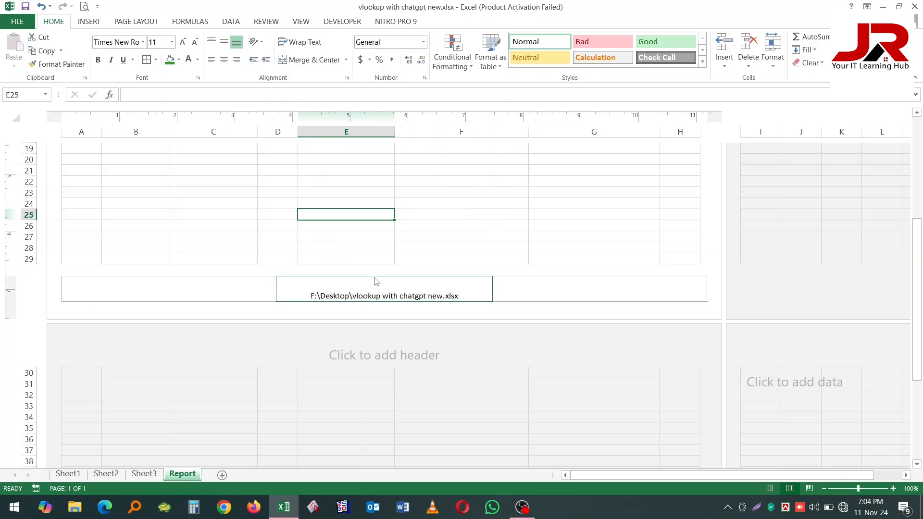
Save the workbook with its footer under the existing name and return to the start of the Report sheet
scroll(382, 214, up, 5)
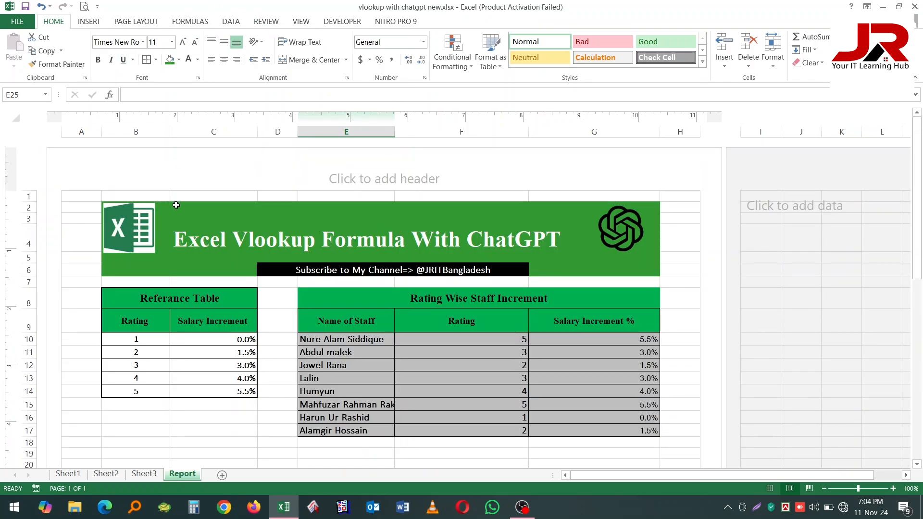
click(17, 22)
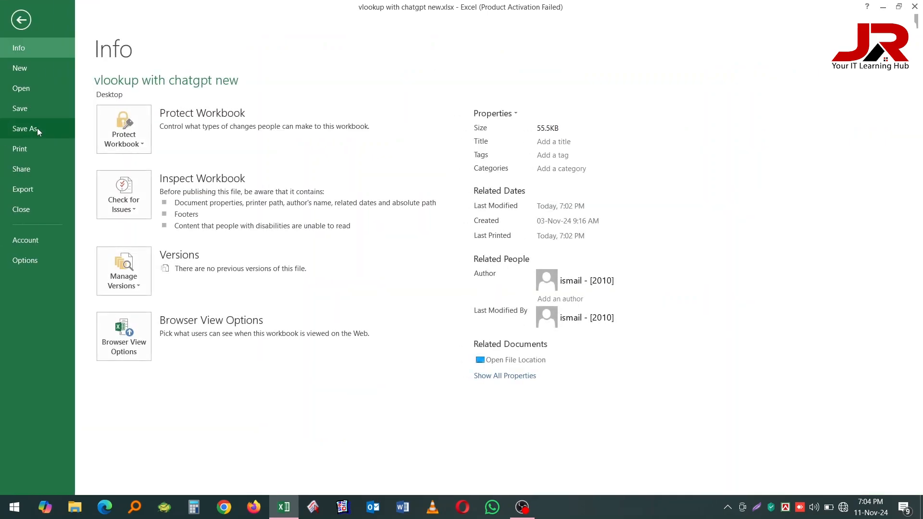
click(36, 104)
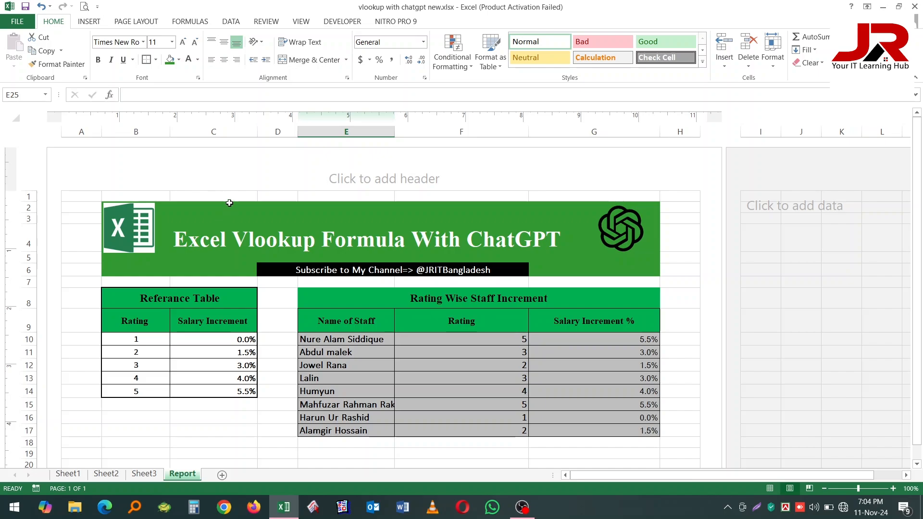
click(229, 198)
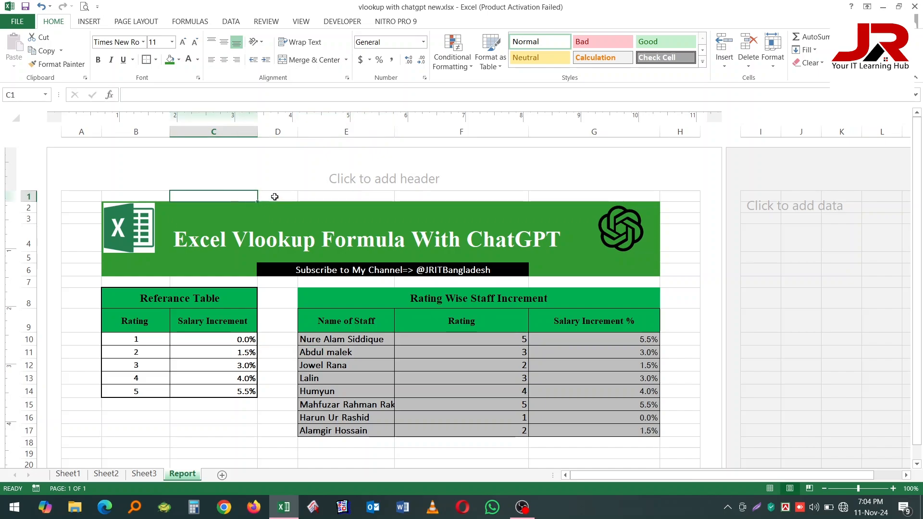